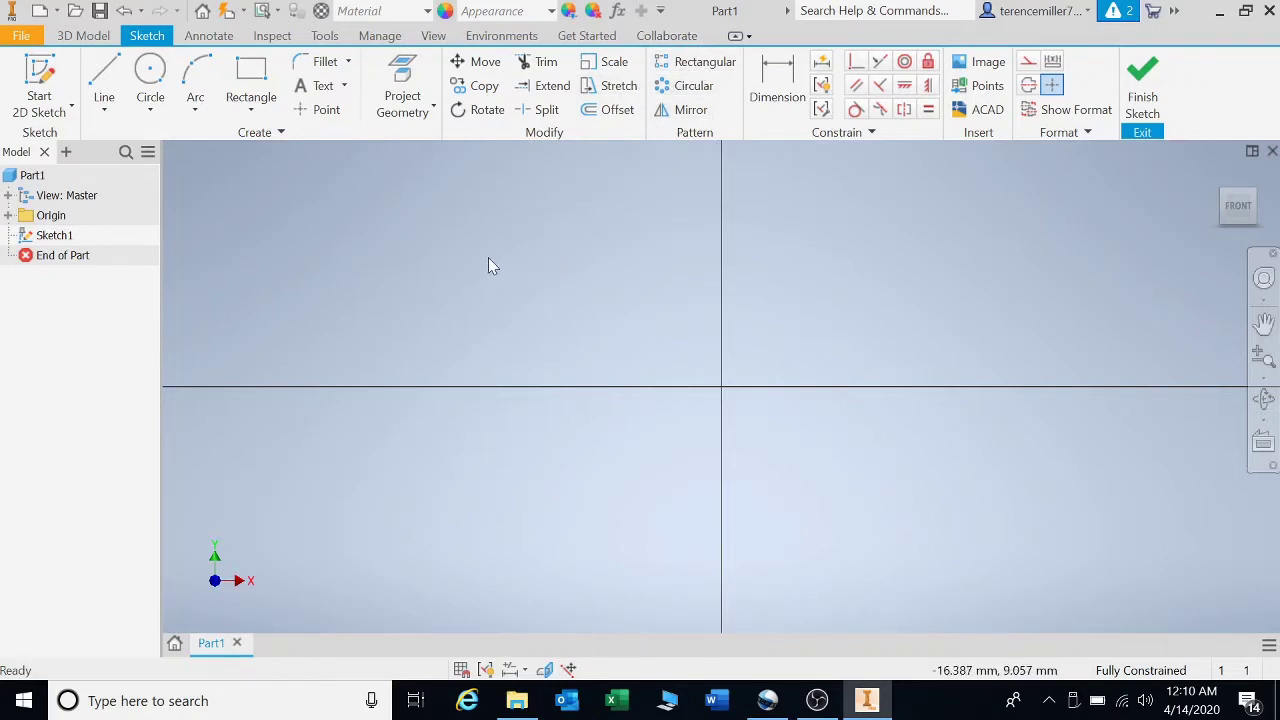
- Draw a two-point rectangle in the sketch
left_click(245, 67)
left_click(506, 295)
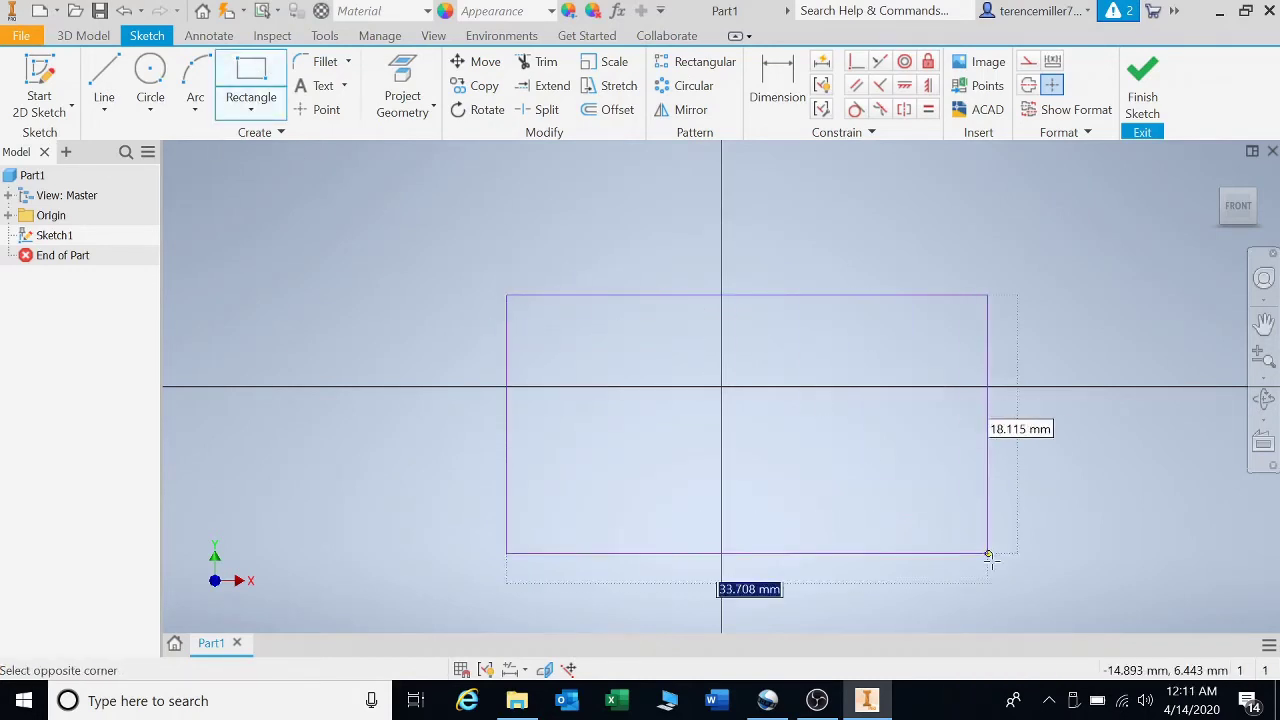
left_click(1044, 517)
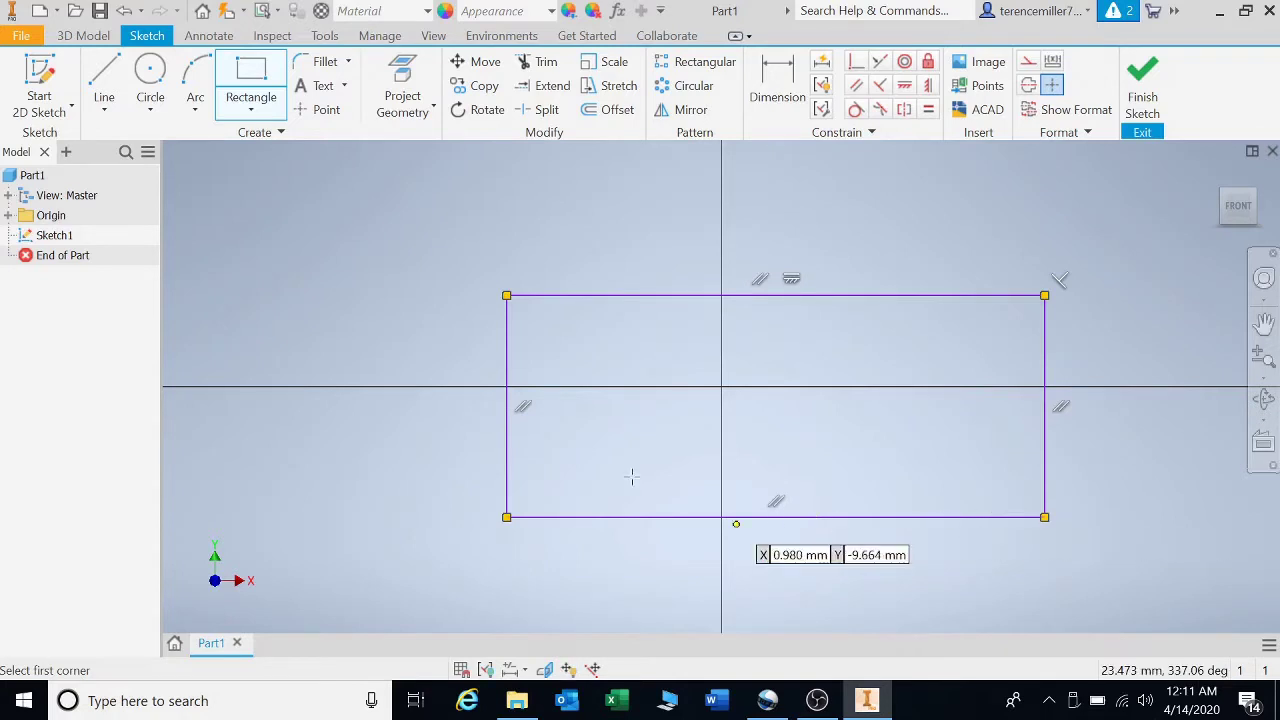
- Dimension the rectangle's top edge to 50 and left edge to 25, then fit the view
left_click(777, 85)
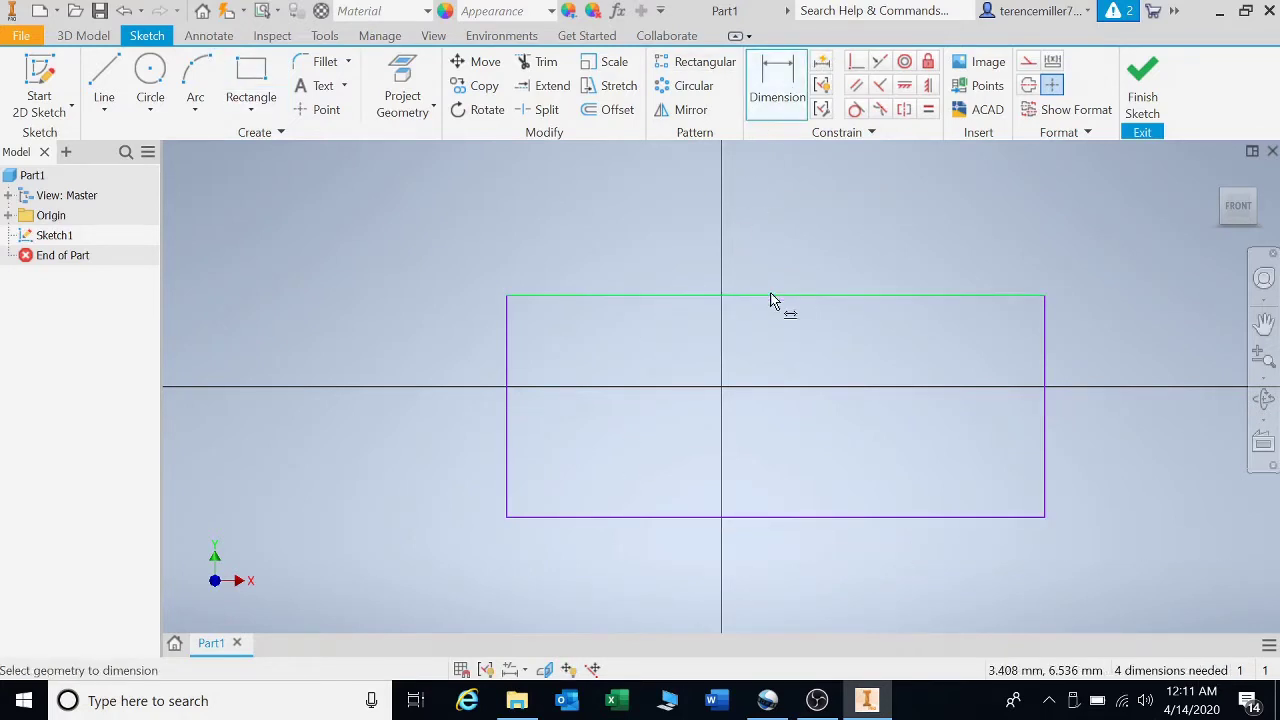
left_click(771, 300)
left_click(766, 255)
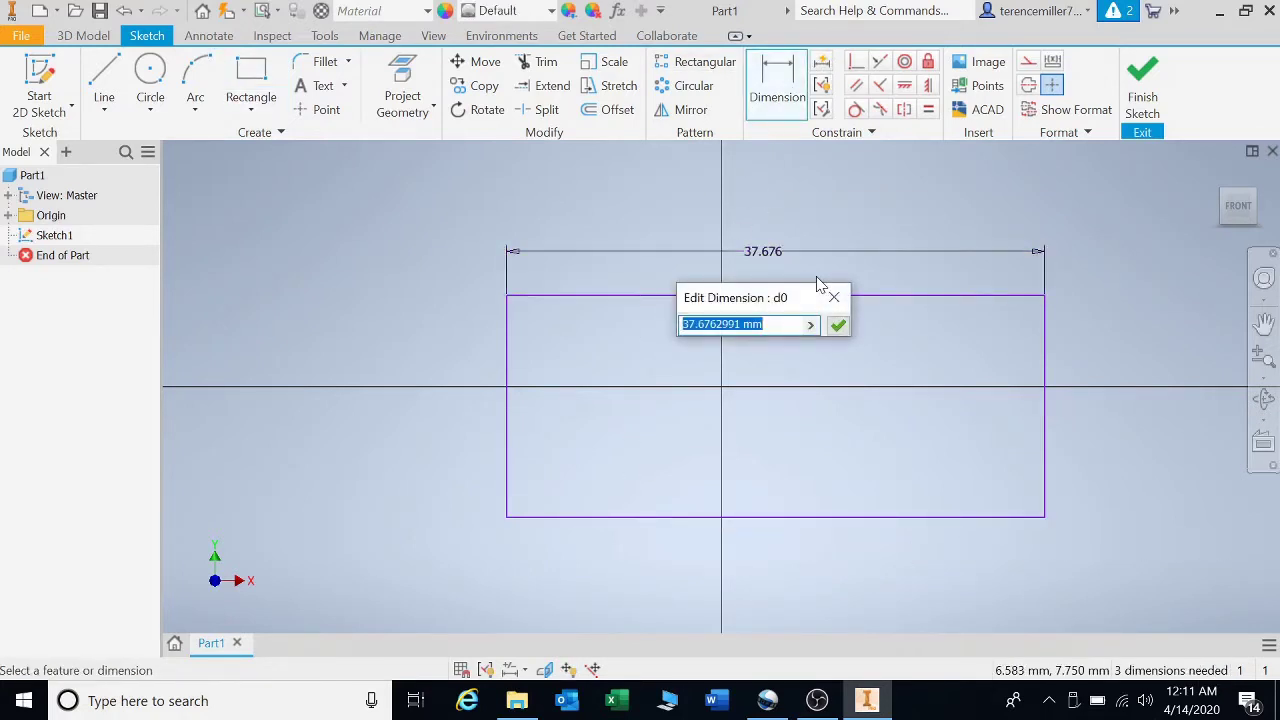
type("50")
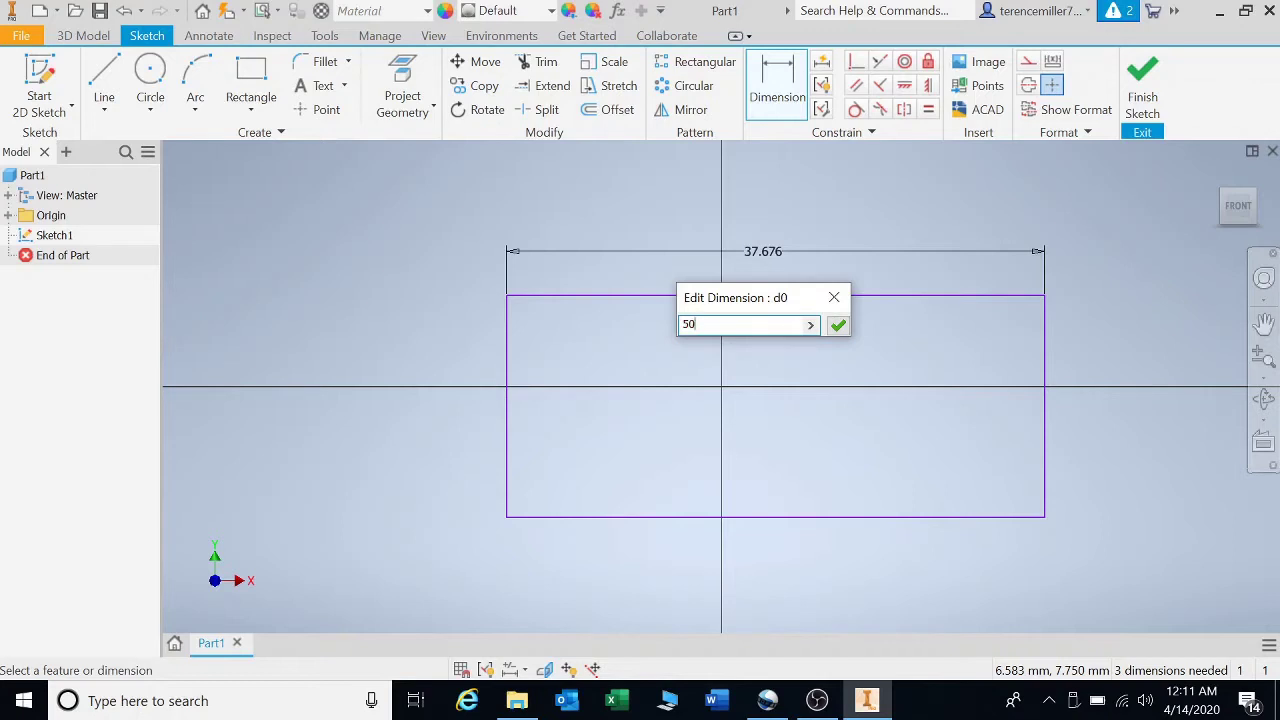
key("Return")
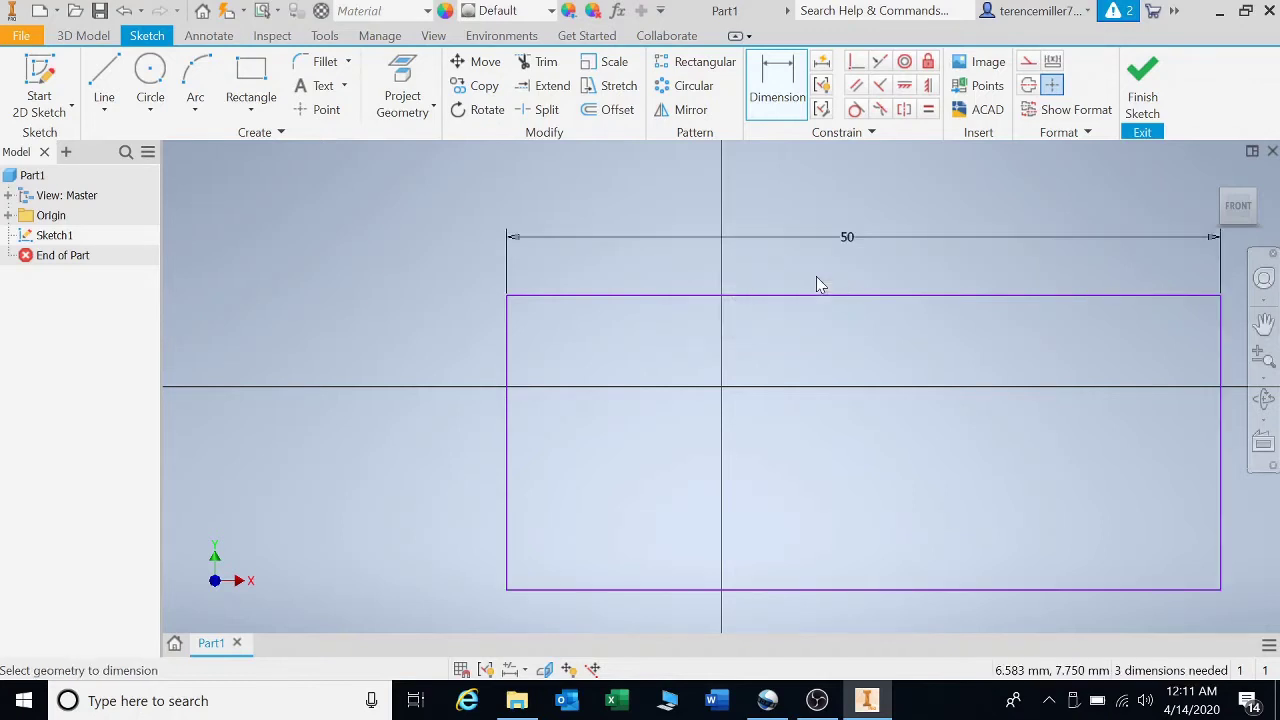
left_click(506, 418)
left_click(473, 418)
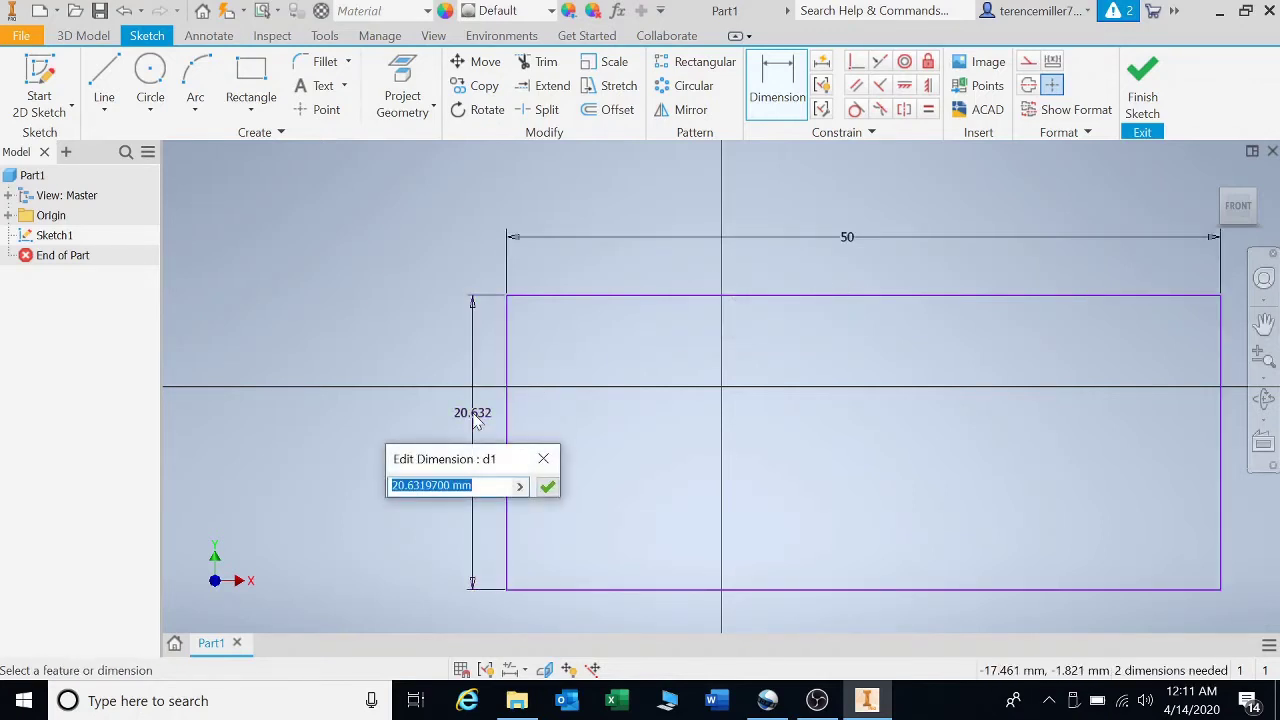
type("25")
key("Return")
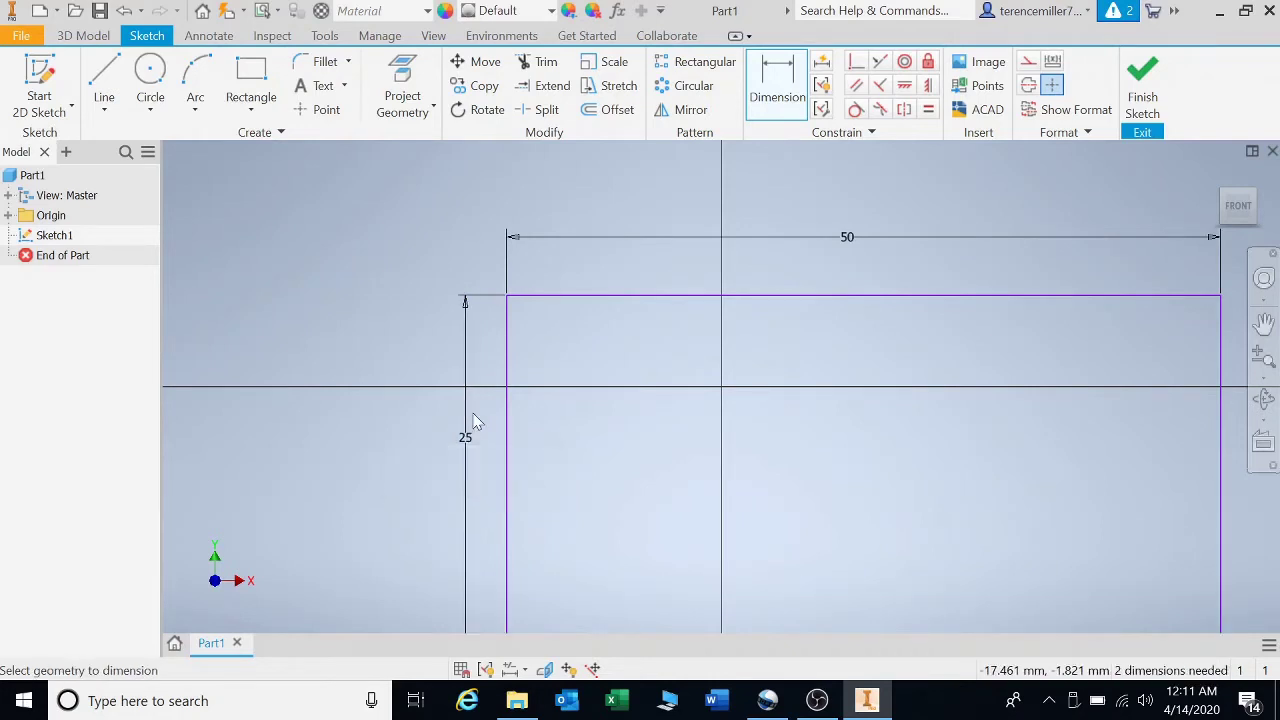
left_click(1238, 207)
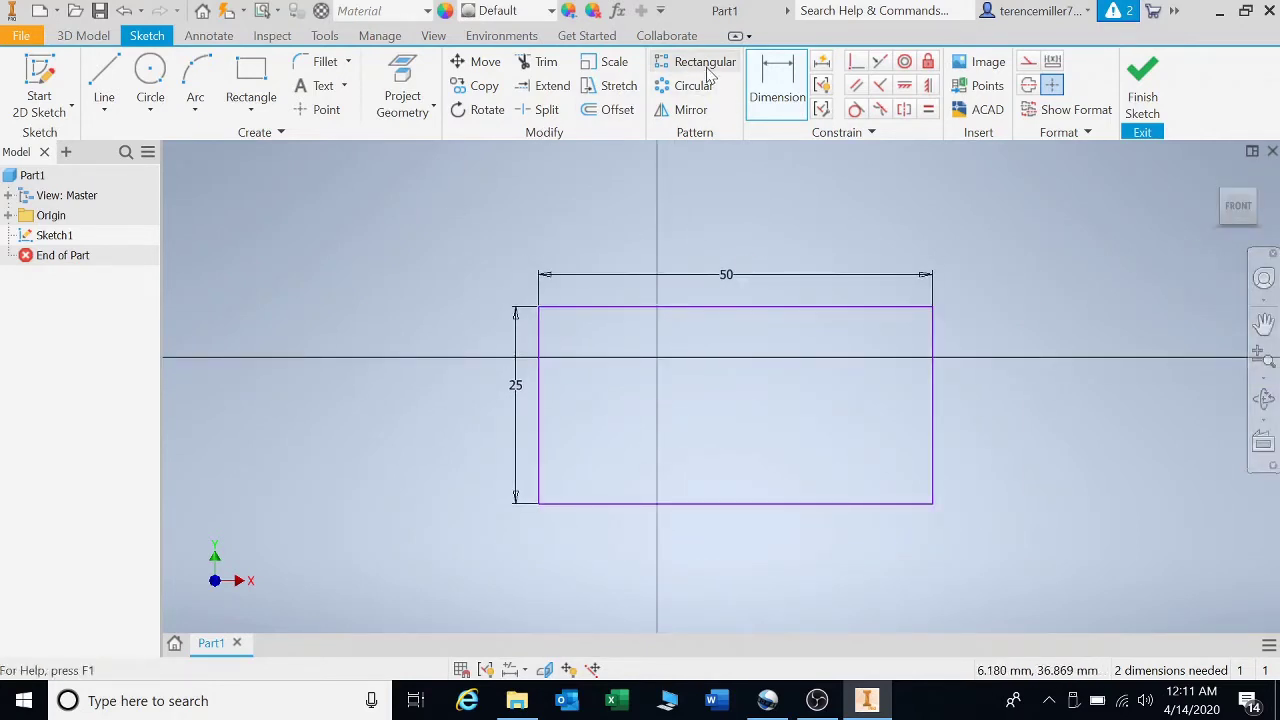
- Draw two small circles side by side near the rectangle's top-left corner
left_click(151, 79)
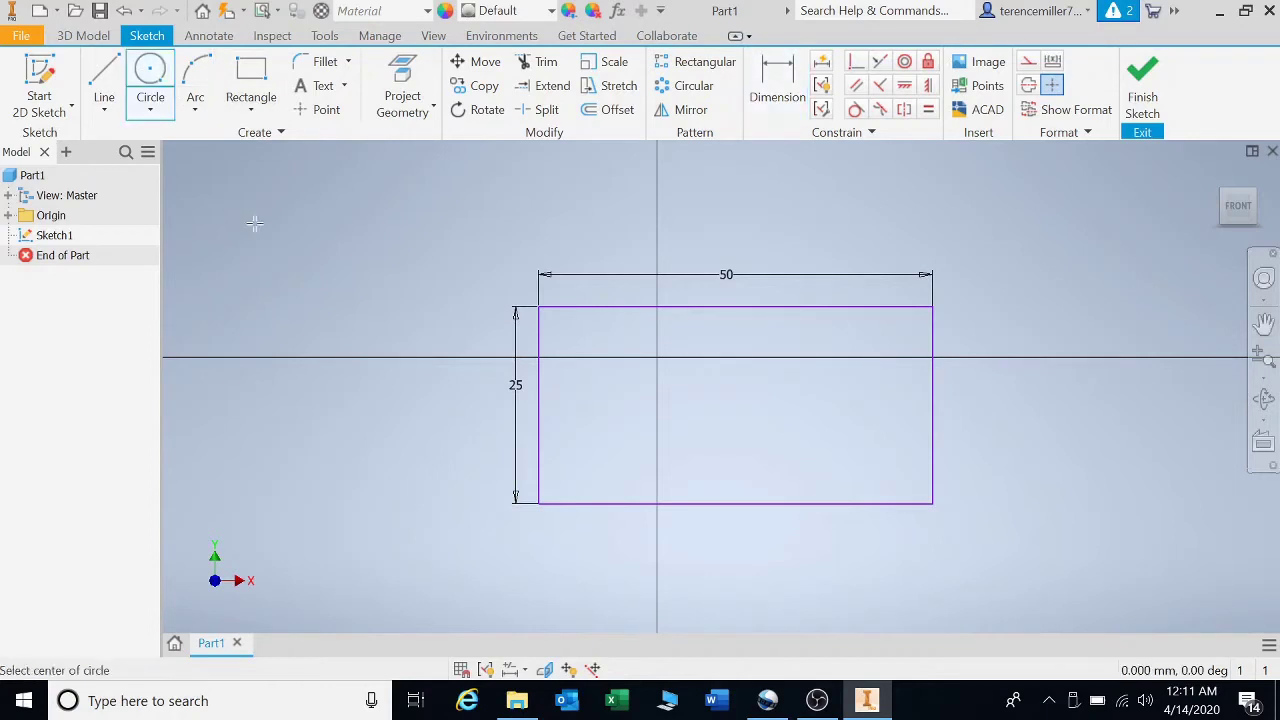
left_click(559, 324)
left_click(567, 331)
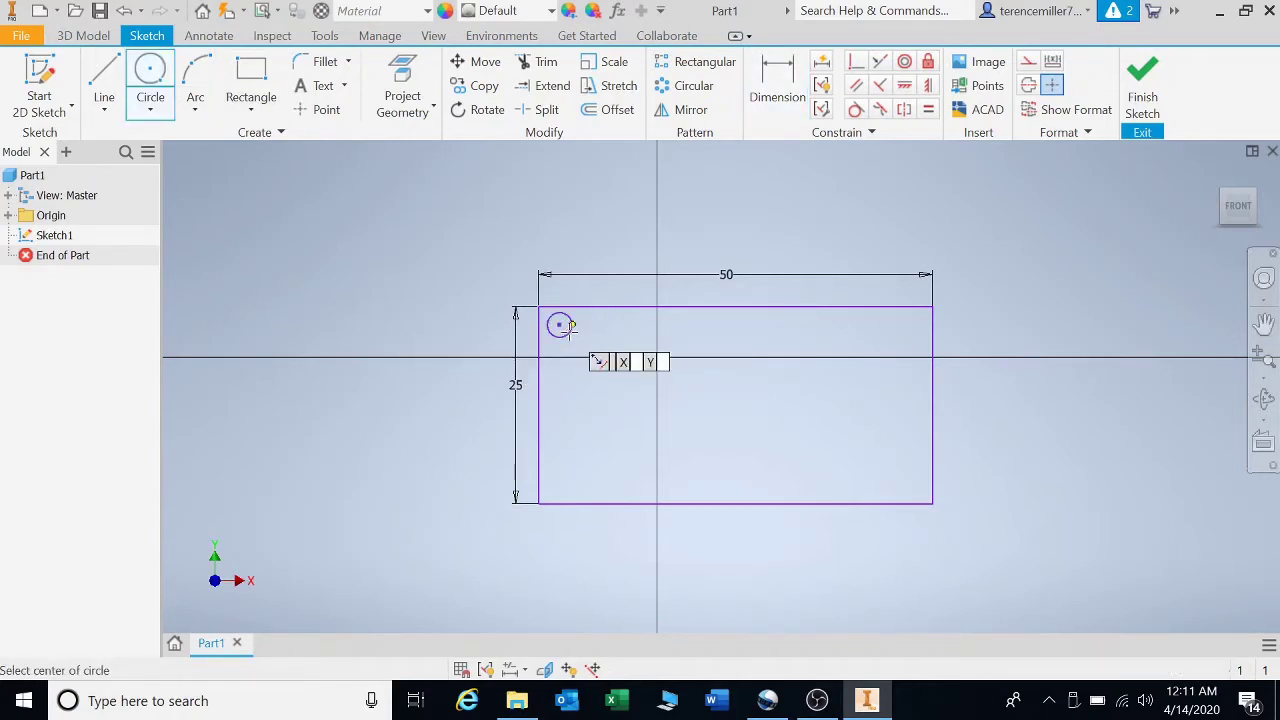
left_click(620, 332)
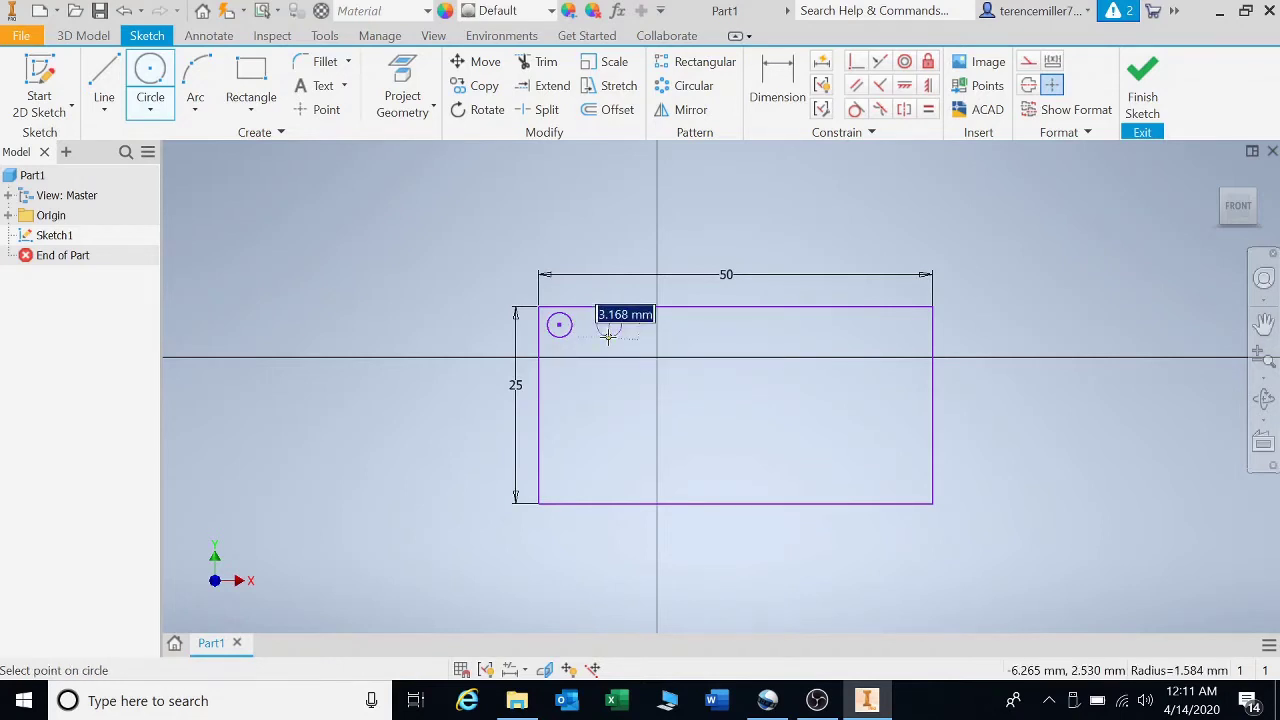
left_click(607, 337)
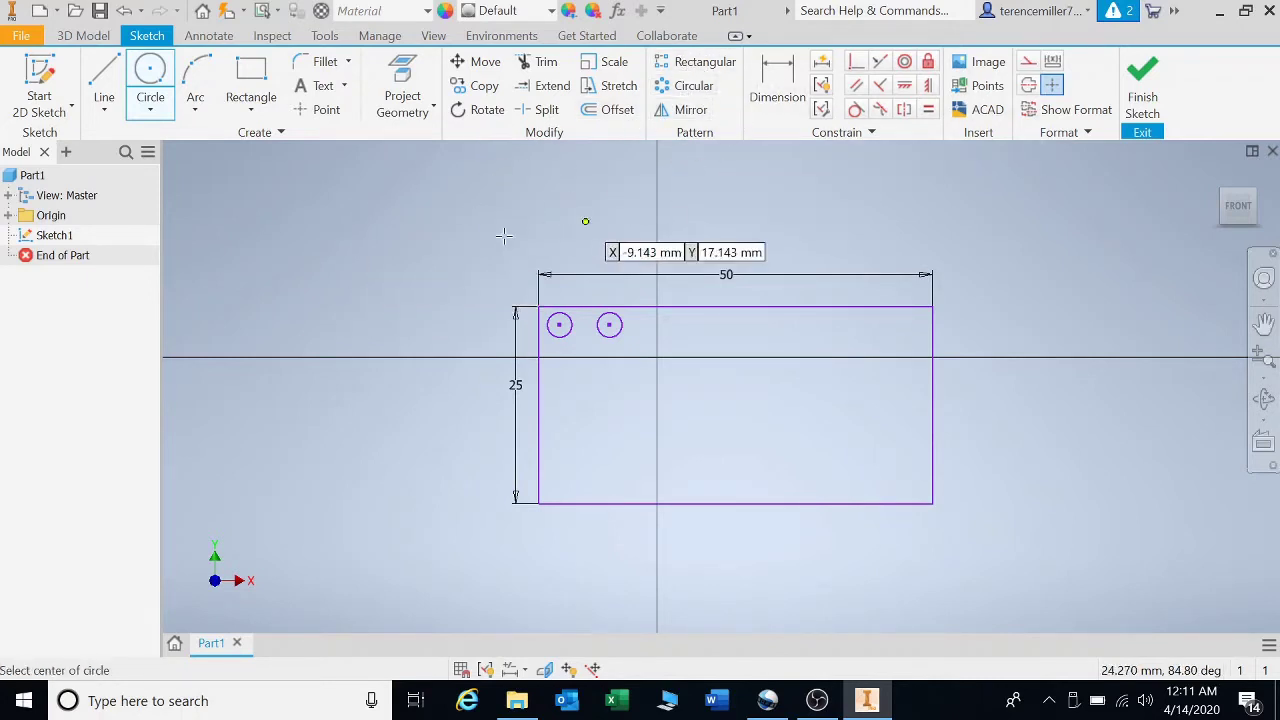
- Draw one horizontal line below the two circles and another above them
key("l")
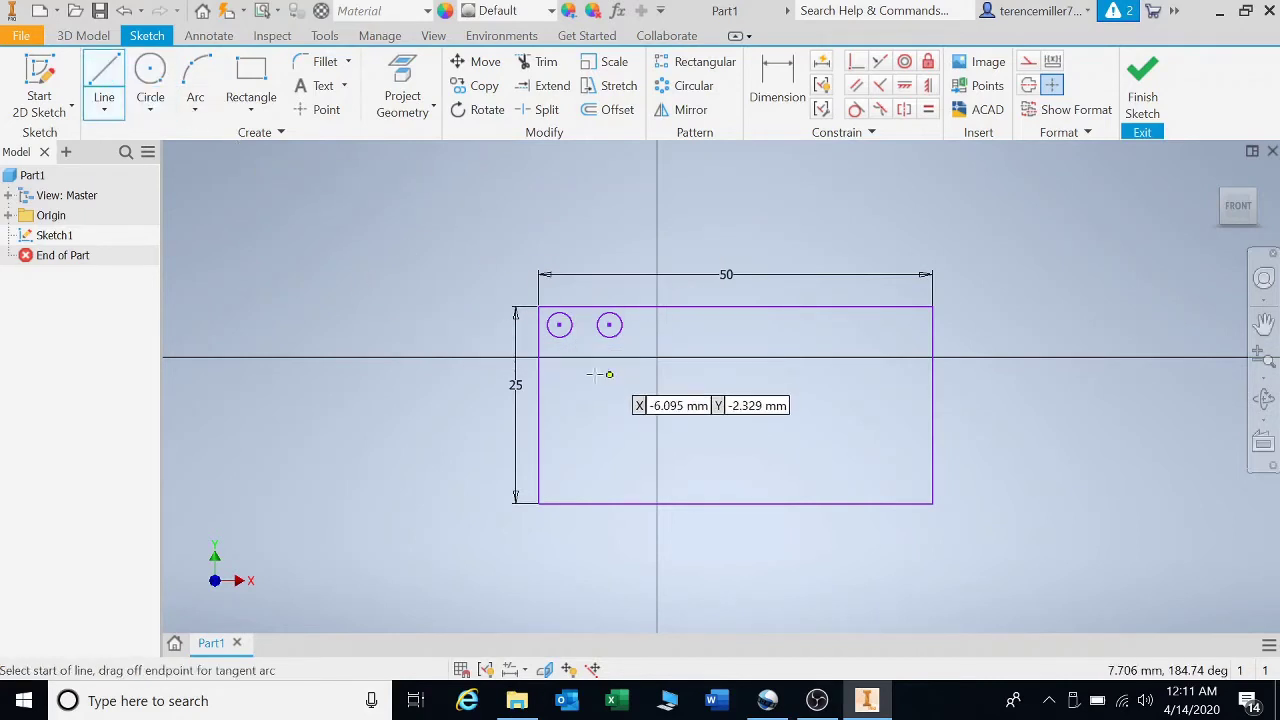
left_click(545, 347)
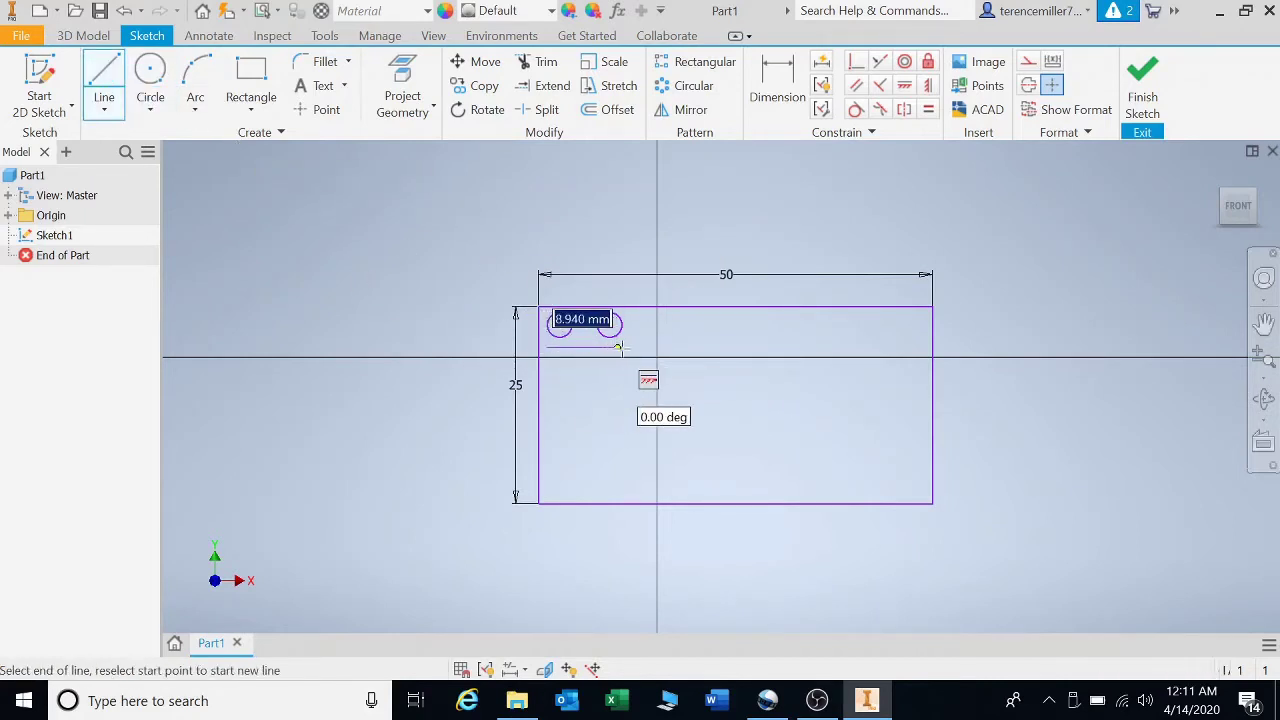
left_click(622, 347)
key("Escape")
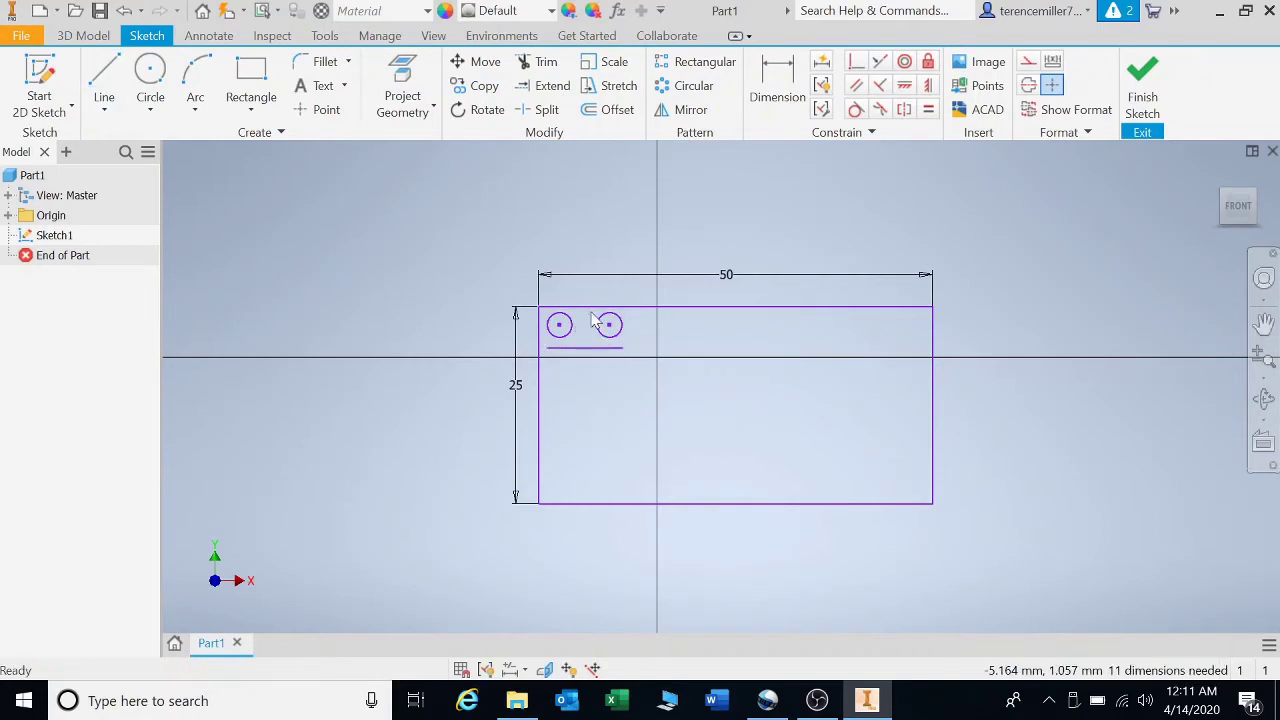
left_click(100, 82)
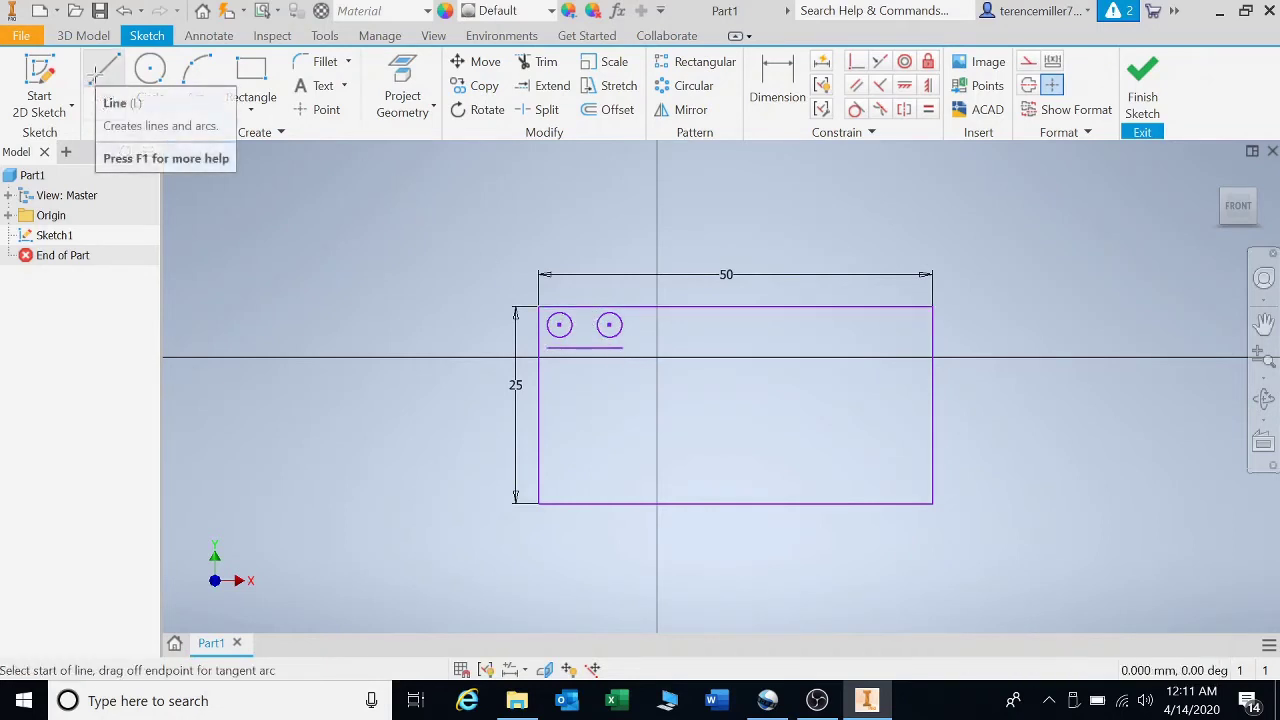
left_click(545, 307)
left_click(634, 312)
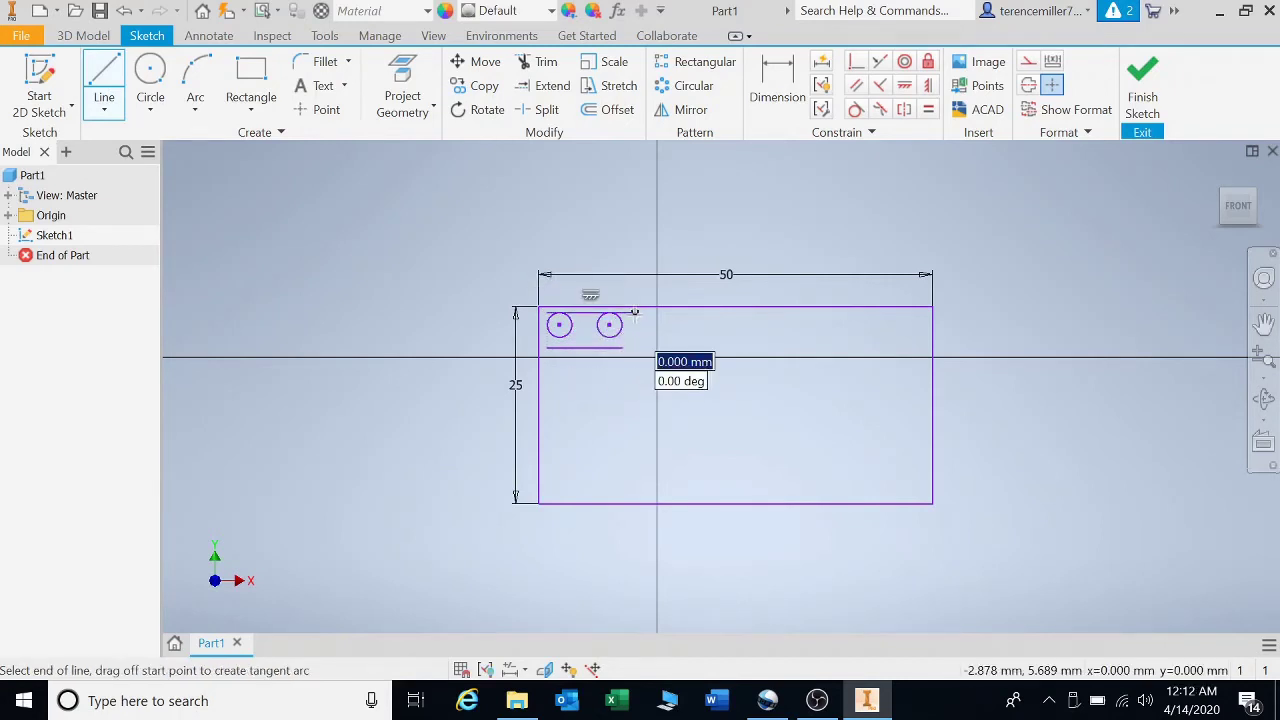
key("Escape")
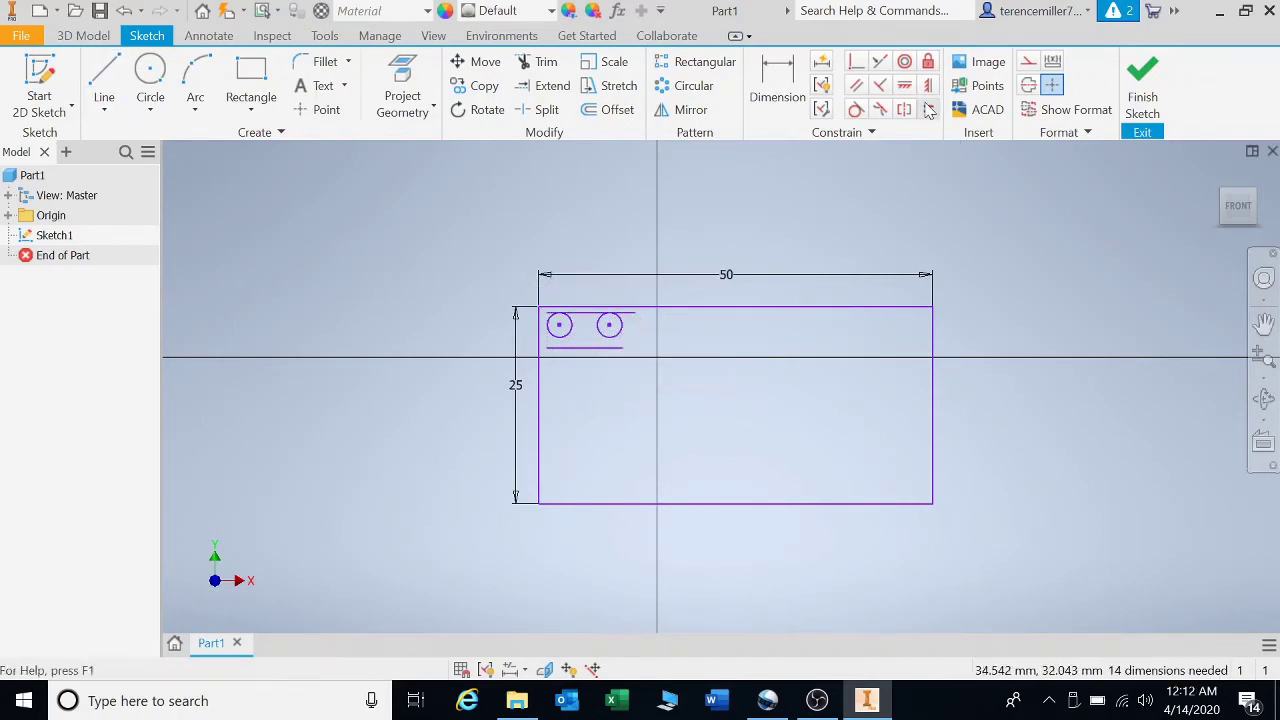
- Make the two circles equal and dimension the right one to 4 mm diameter
left_click(929, 113)
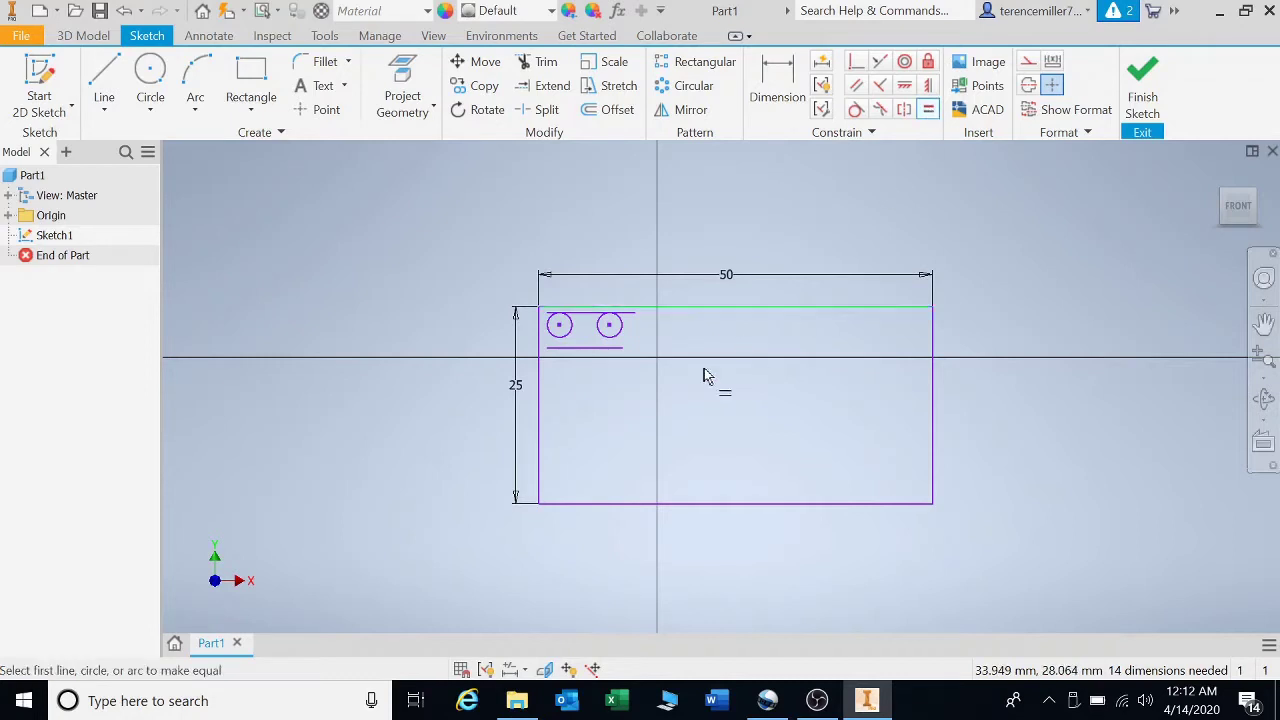
left_click(621, 337)
left_click(565, 338)
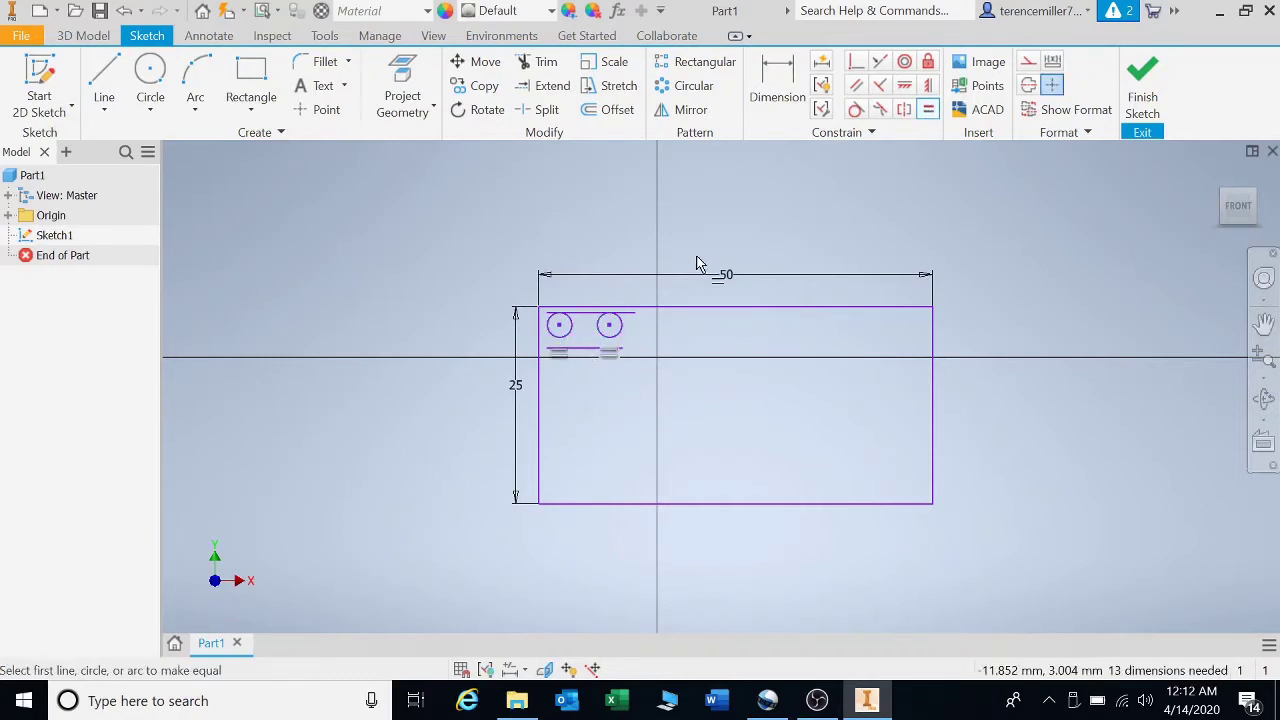
left_click(777, 85)
left_click(620, 338)
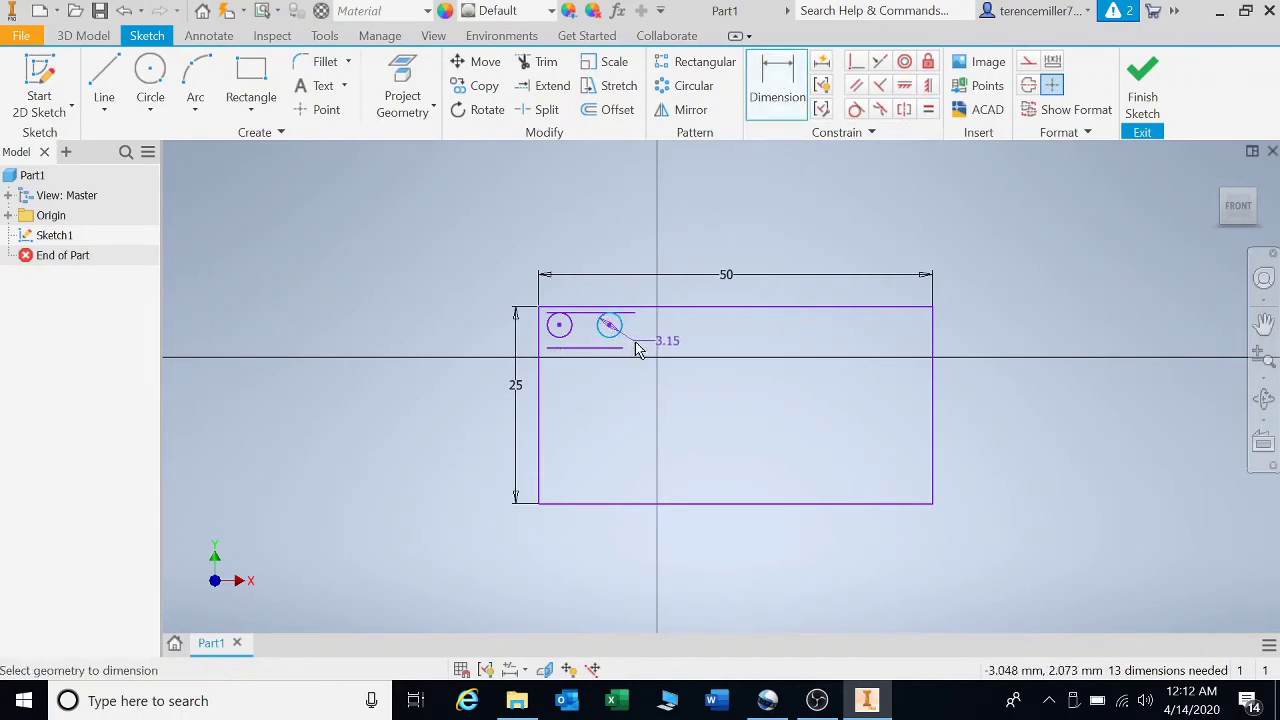
left_click(635, 349)
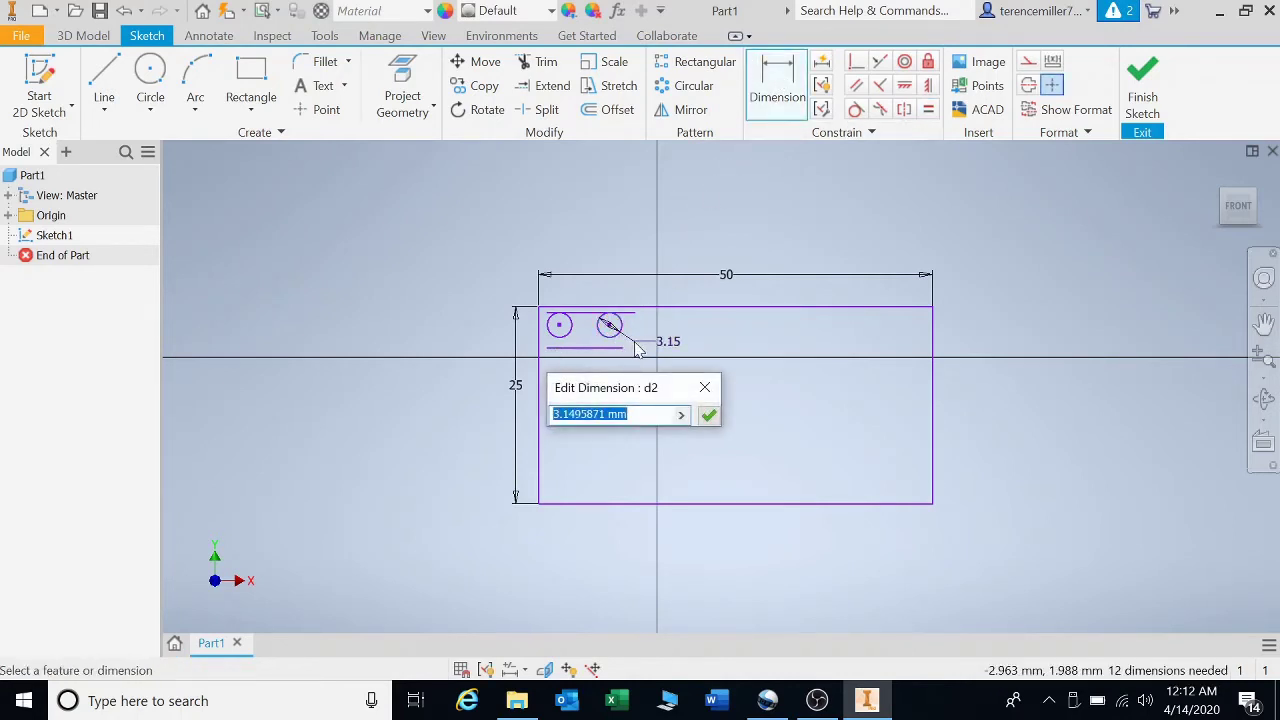
type("4")
key("Return")
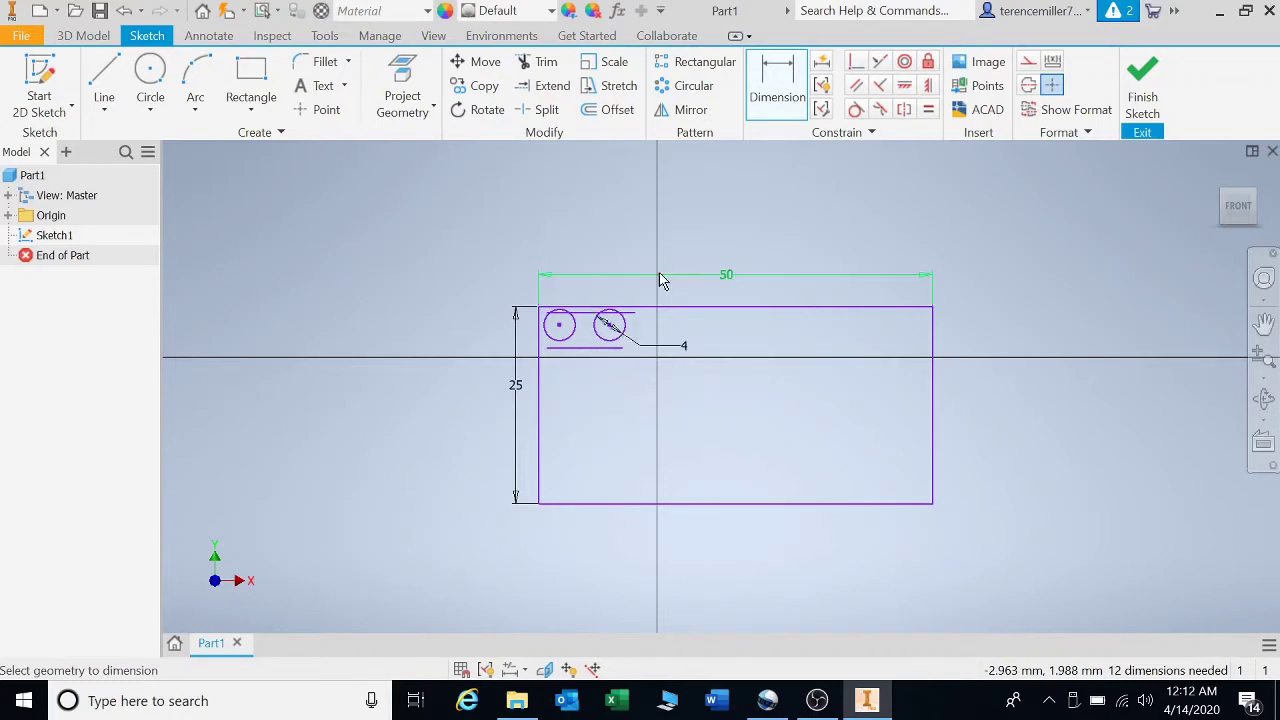
- Constrain both horizontal lines tangent to the circles, cancelling the over-constraining tangency
left_click(855, 109)
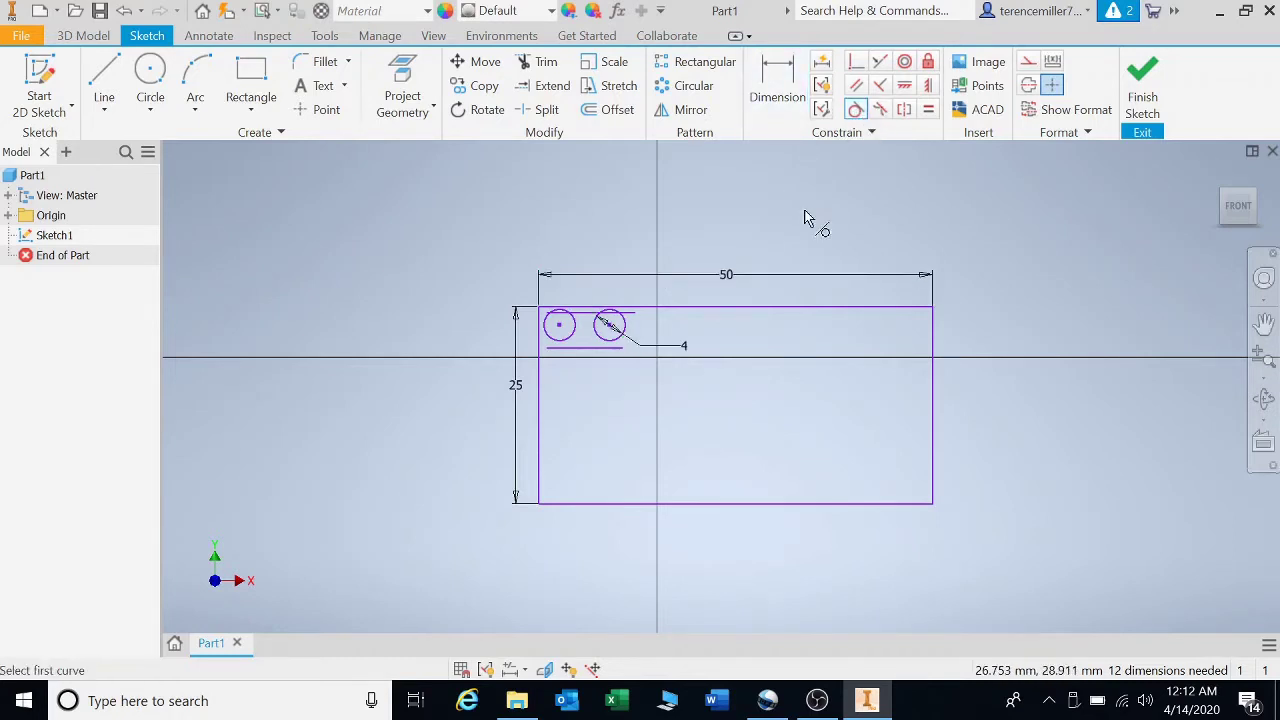
left_click(592, 322)
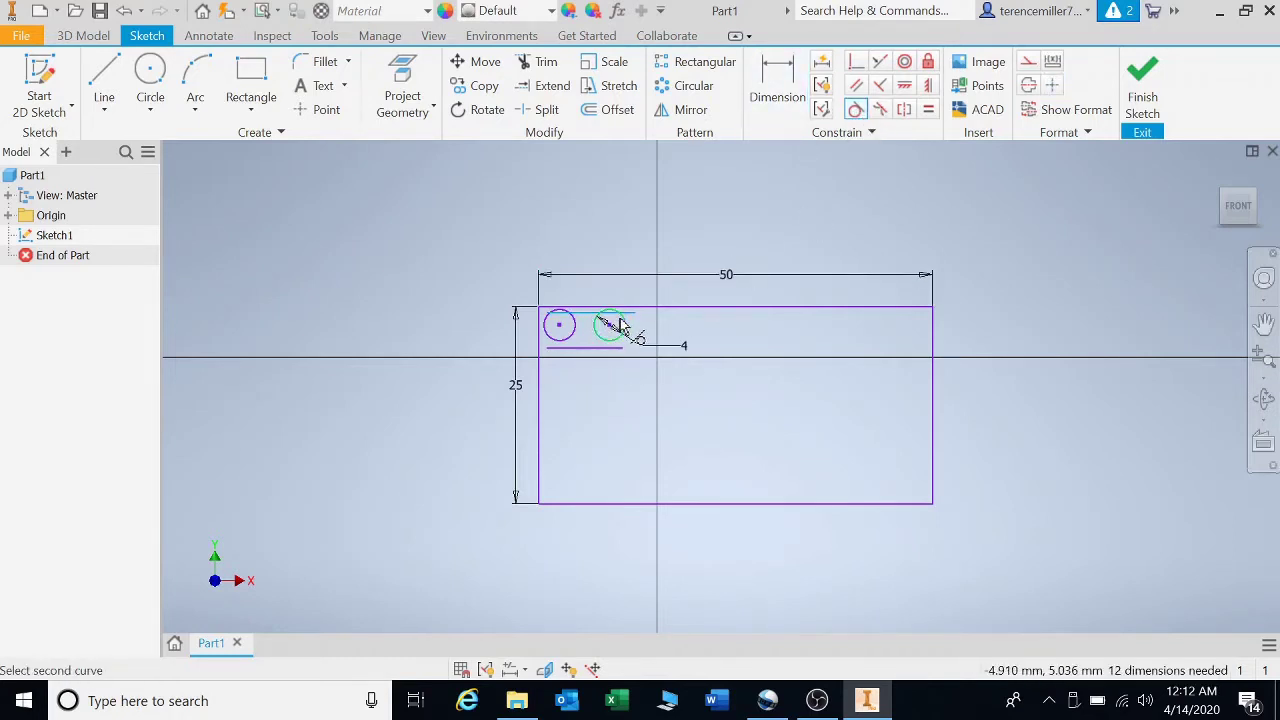
left_click(620, 325)
left_click(580, 325)
left_click(573, 327)
left_click(571, 346)
left_click(571, 346)
left_click(601, 346)
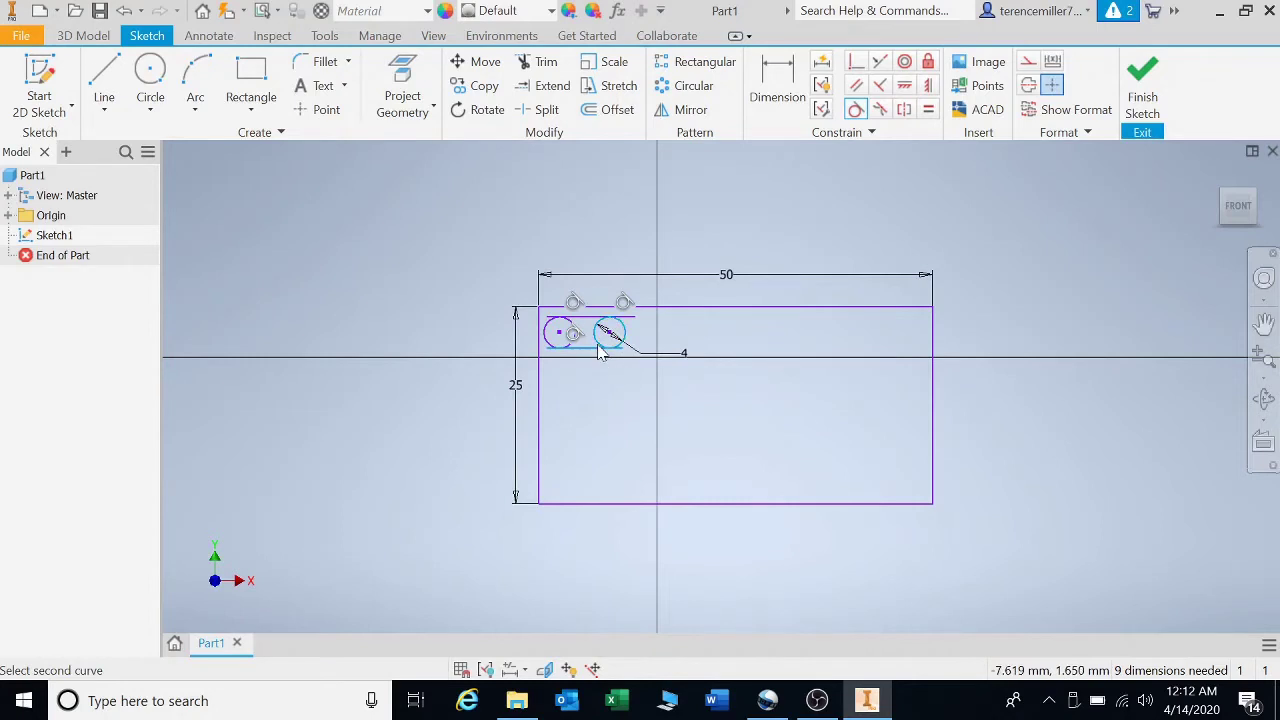
left_click(602, 356)
left_click(436, 168)
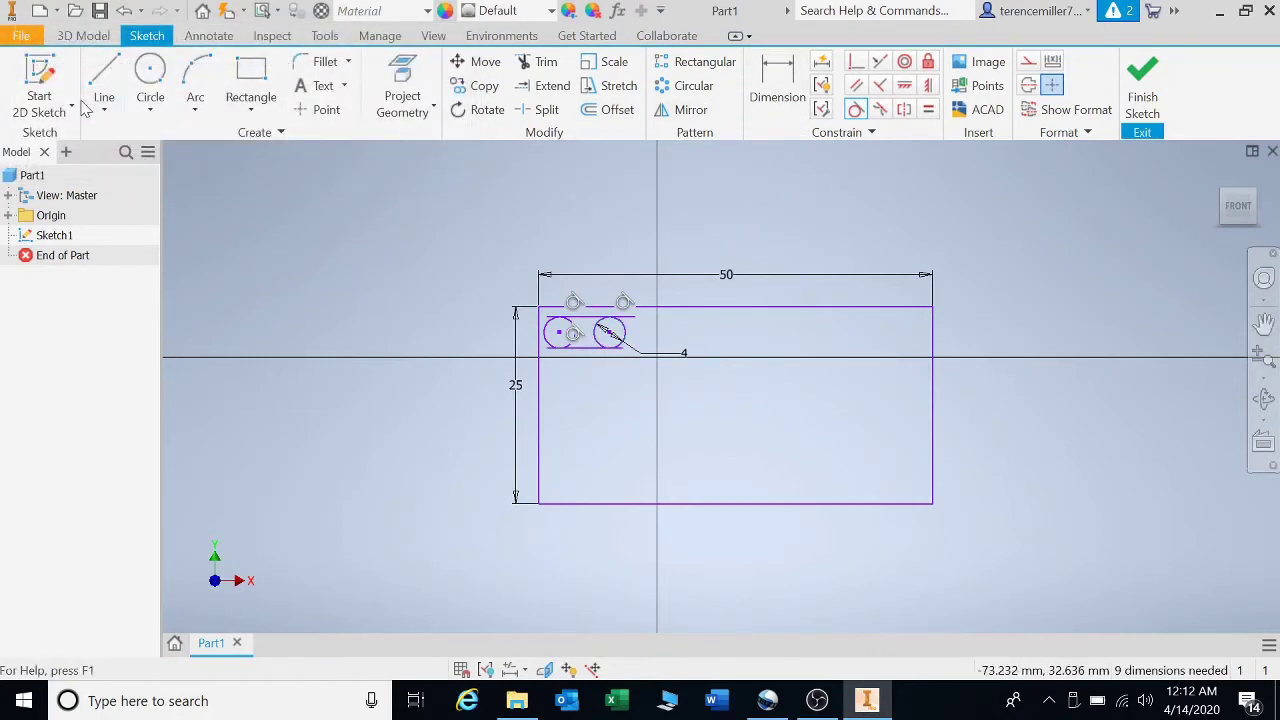
- Trim the top and bottom lines' stubs extending beyond the circles
left_click(541, 64)
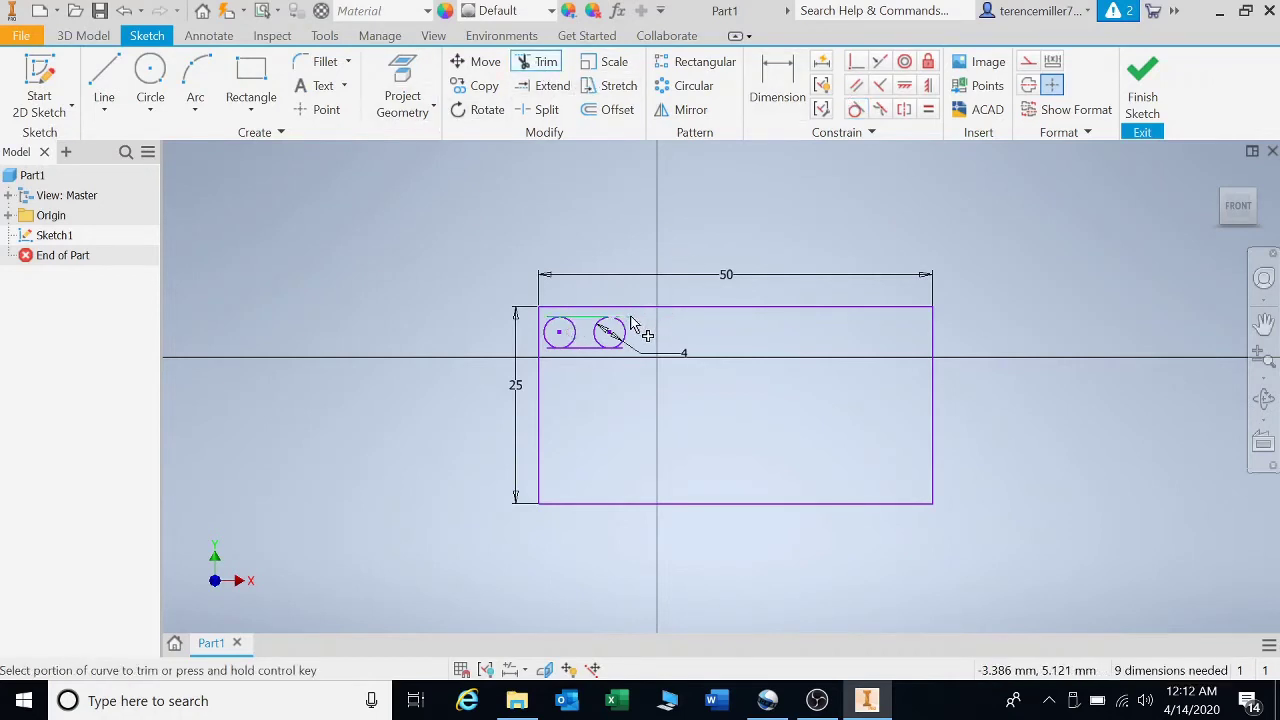
left_click(630, 322)
scroll(630, 322, "up", 5)
left_click(563, 527)
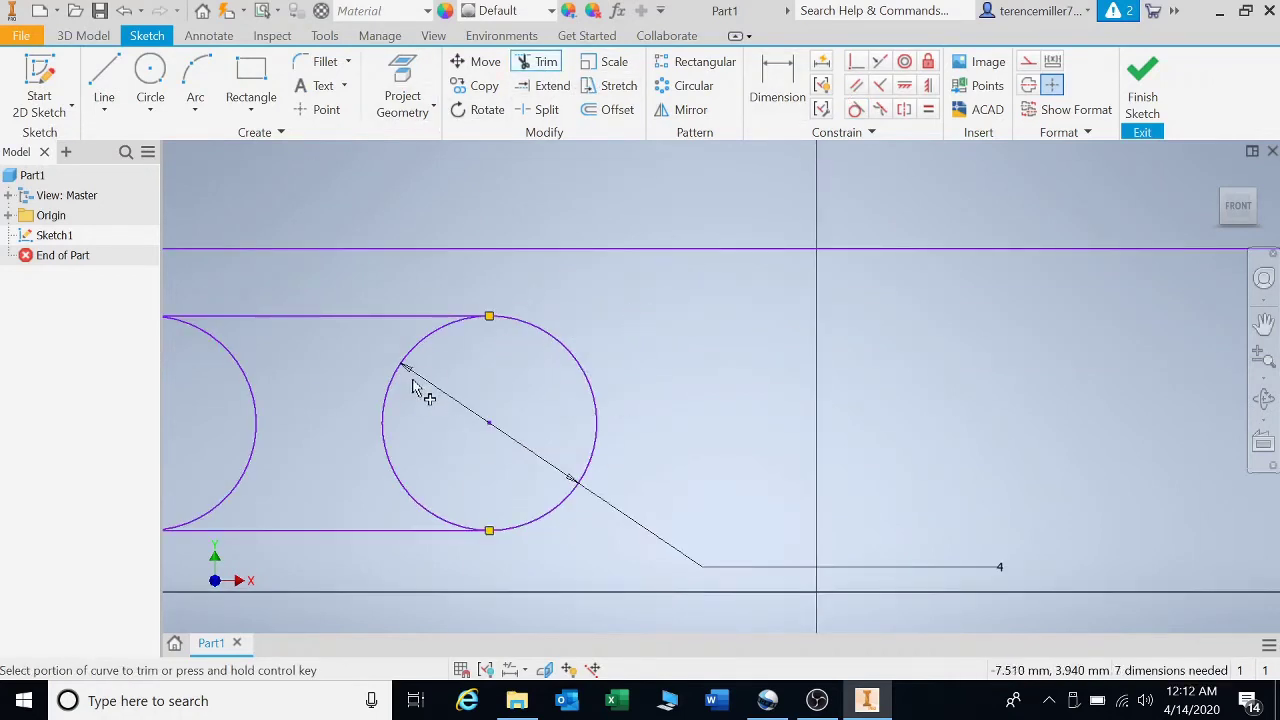
mouse_move(415, 388)
middle_mouse_down()
mouse_move(408, 380)
mouse_move(1243, 371)
mouse_move(1108, 367)
middle_mouse_up()
left_click(803, 305)
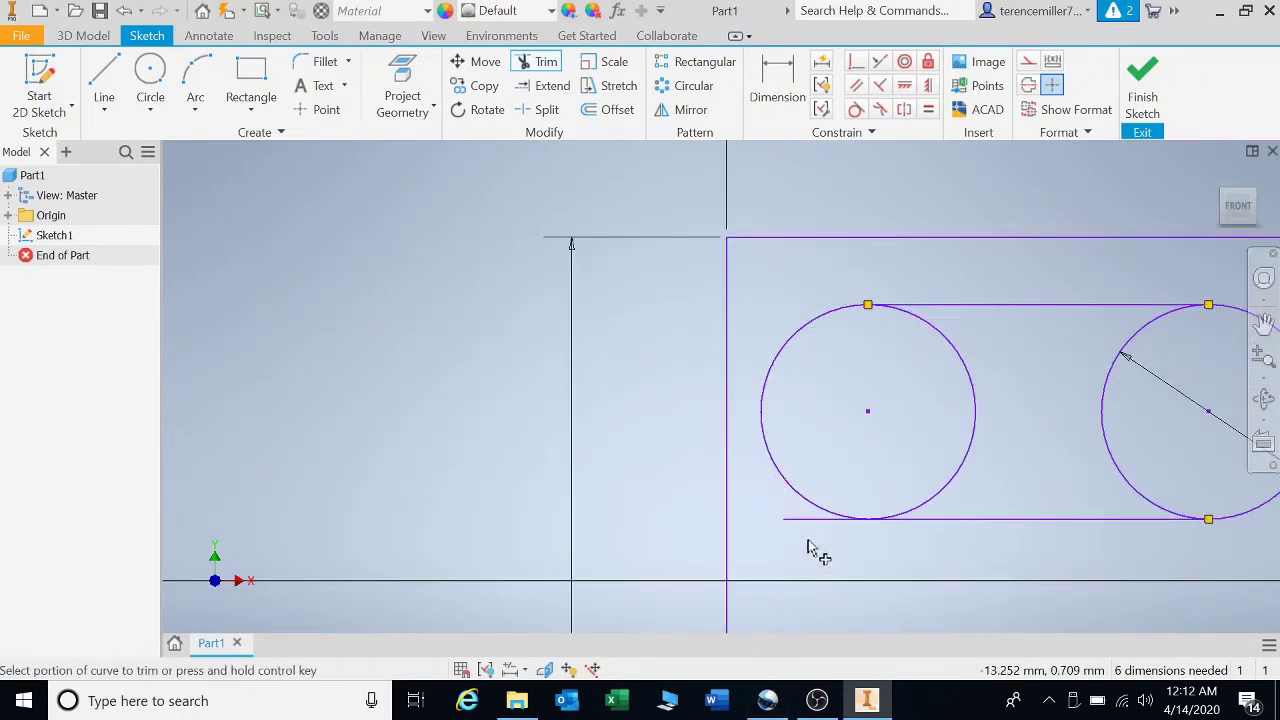
middle_click_drag(800, 537, 530, 492)
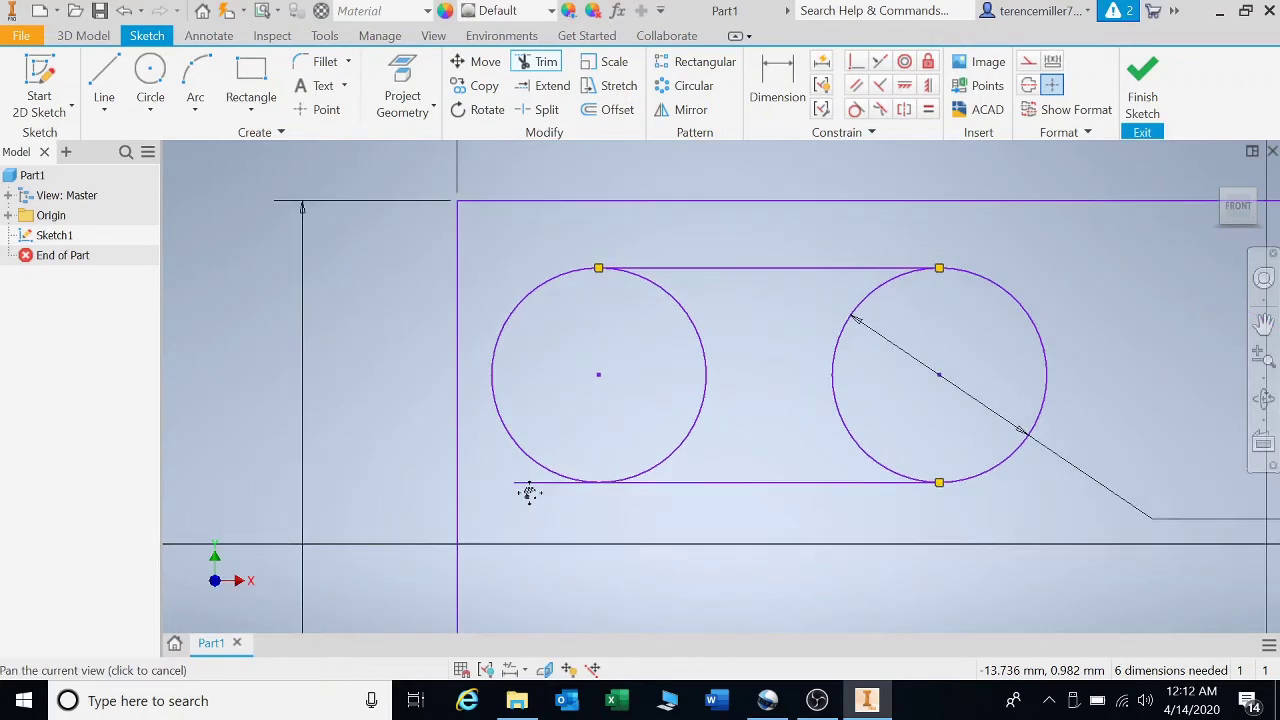
left_click(531, 488)
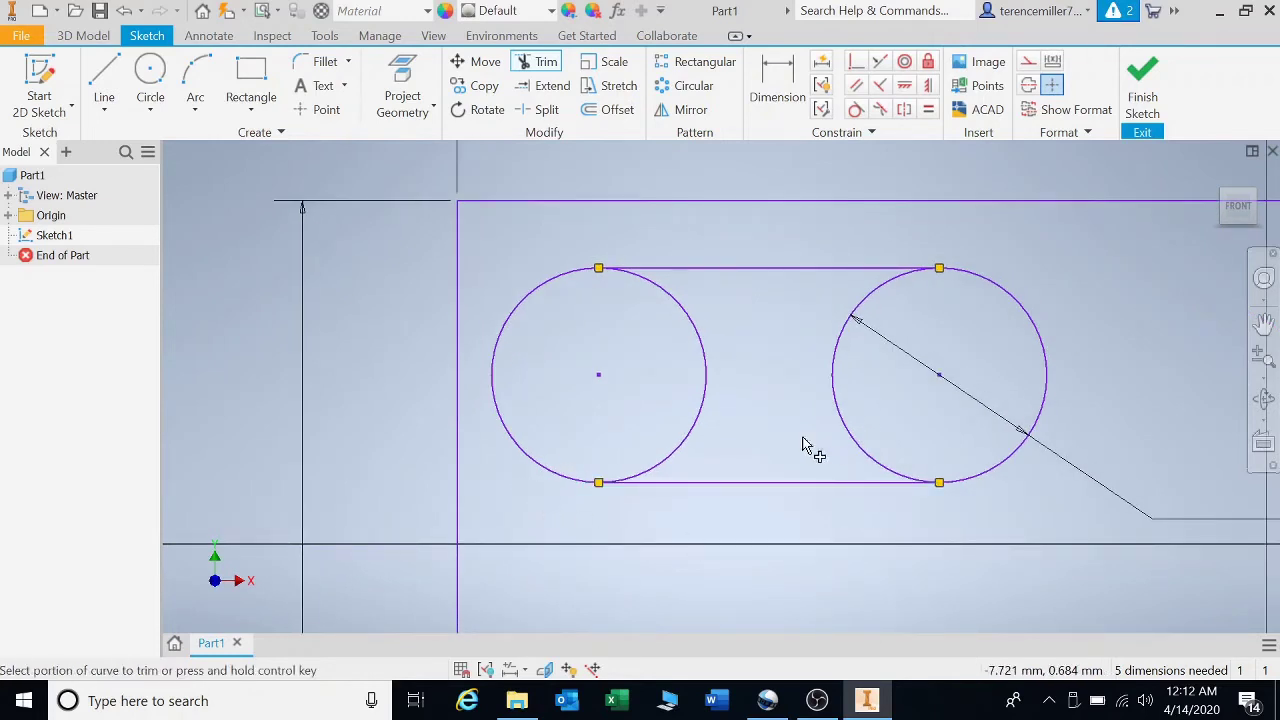
- Trim both circles' inner arcs to leave a clean slot outline, then fit the view
left_click(704, 377)
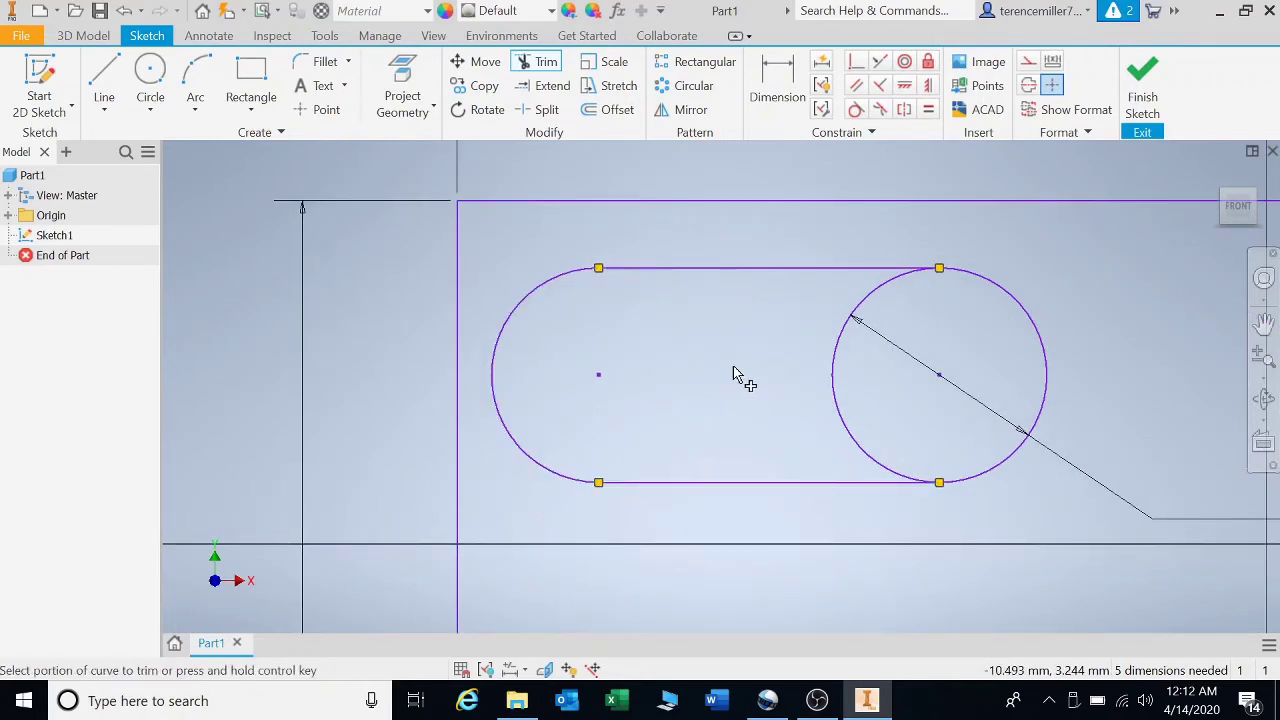
left_click(841, 377)
key("F2")
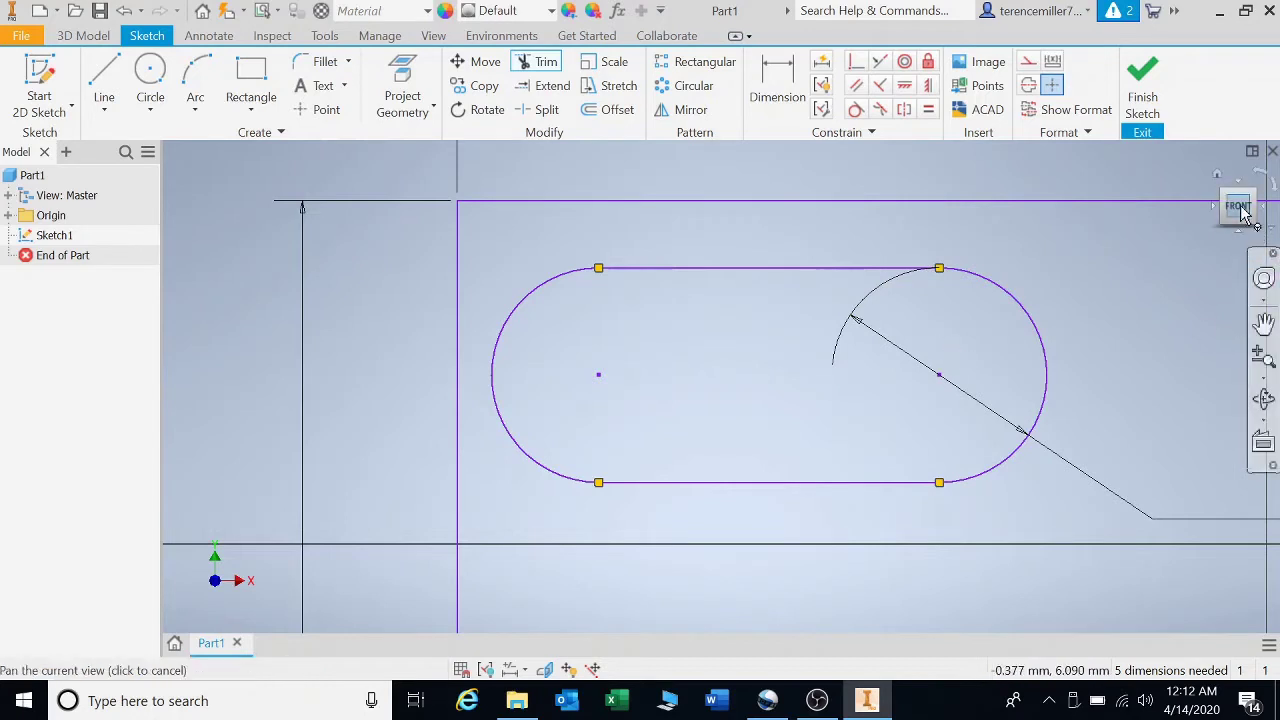
left_click(1238, 208)
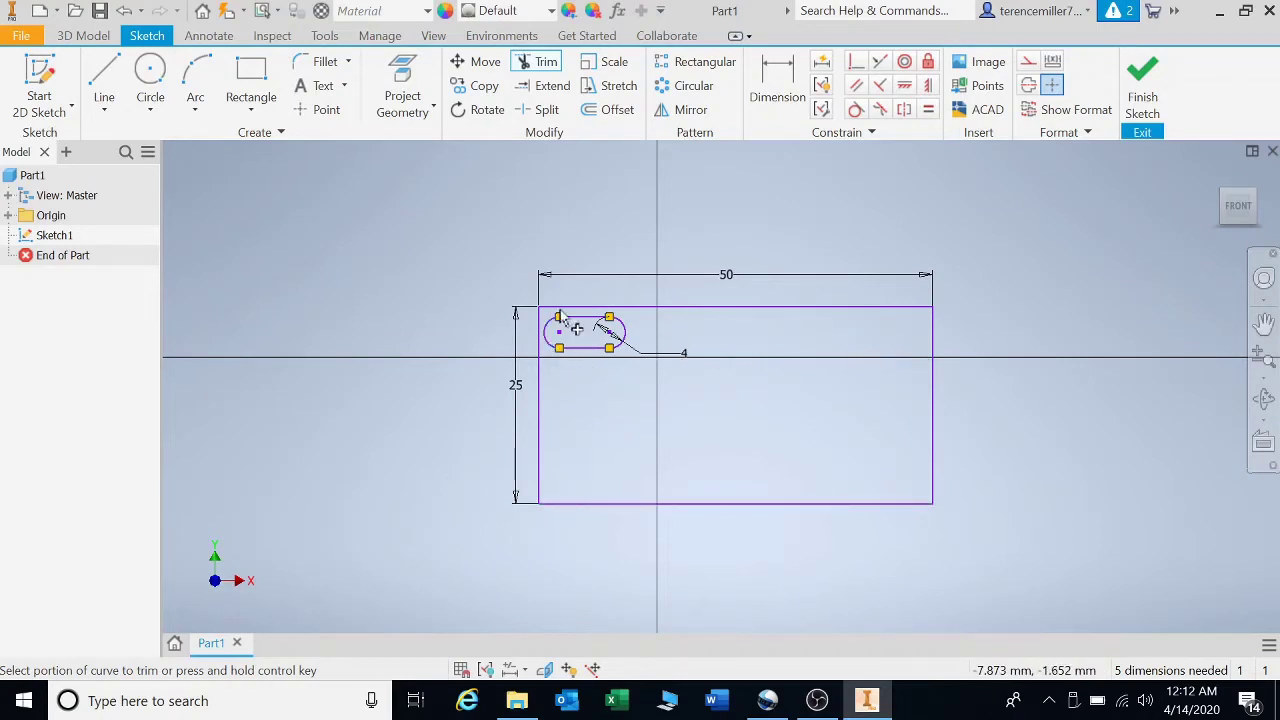
- Open Rectangular Pattern, move its dialog aside, then cancel it
left_click(703, 65)
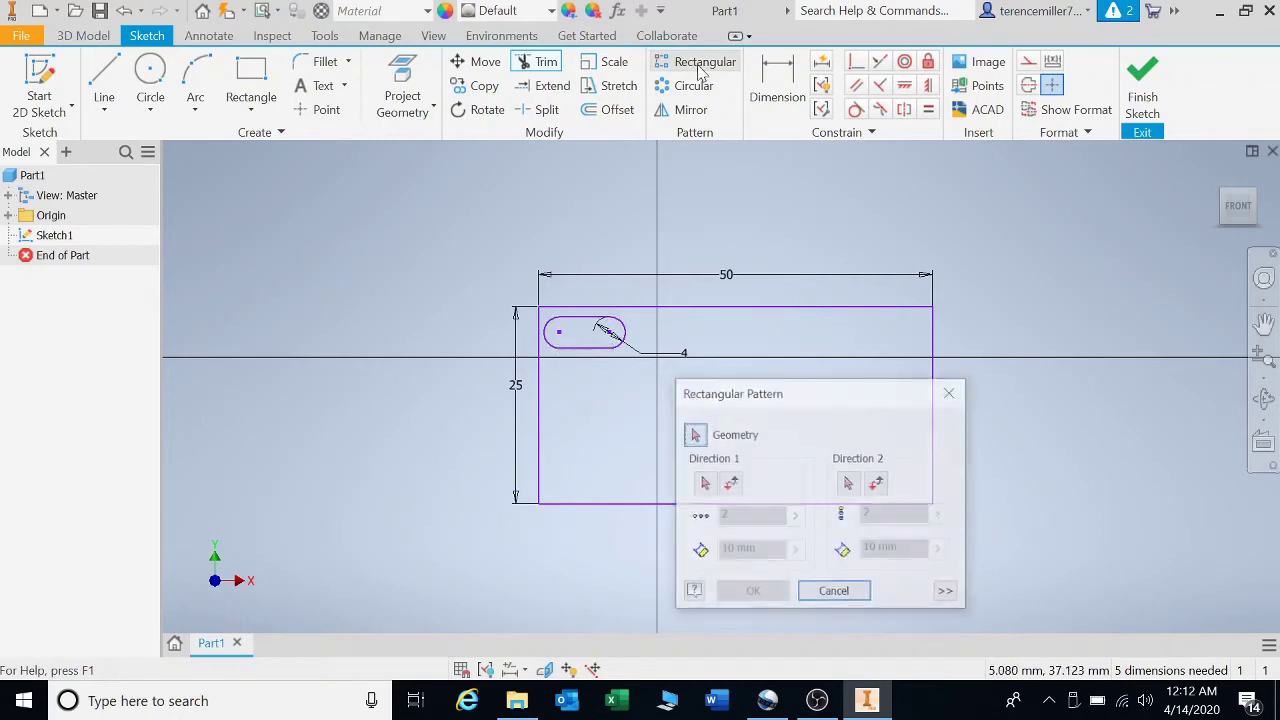
mouse_move(834, 393)
left_mouse_down()
mouse_move(707, 380)
mouse_move(325, 228)
mouse_move(366, 209)
left_mouse_up()
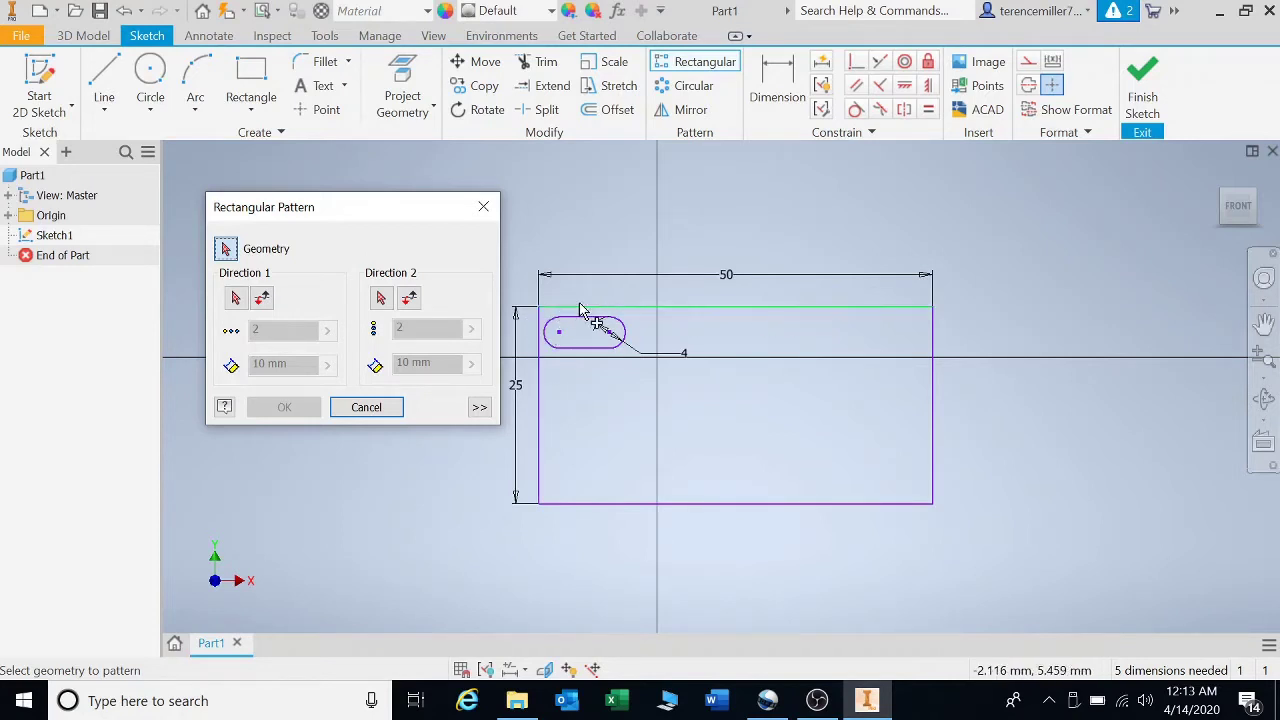
left_click(484, 206)
- Draw two test lines, delete them, and bring Rectangular Pattern back up
left_click(104, 82)
left_click(395, 194)
left_click(280, 194)
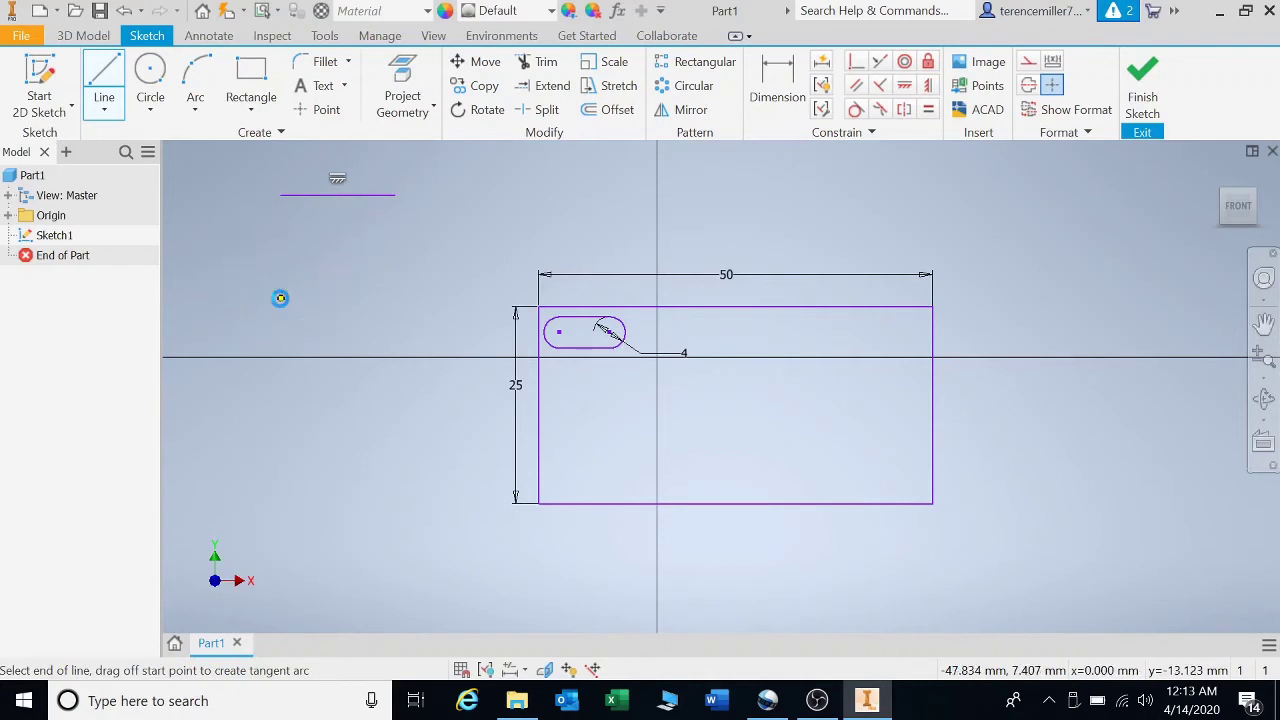
left_click(280, 298)
key("Escape")
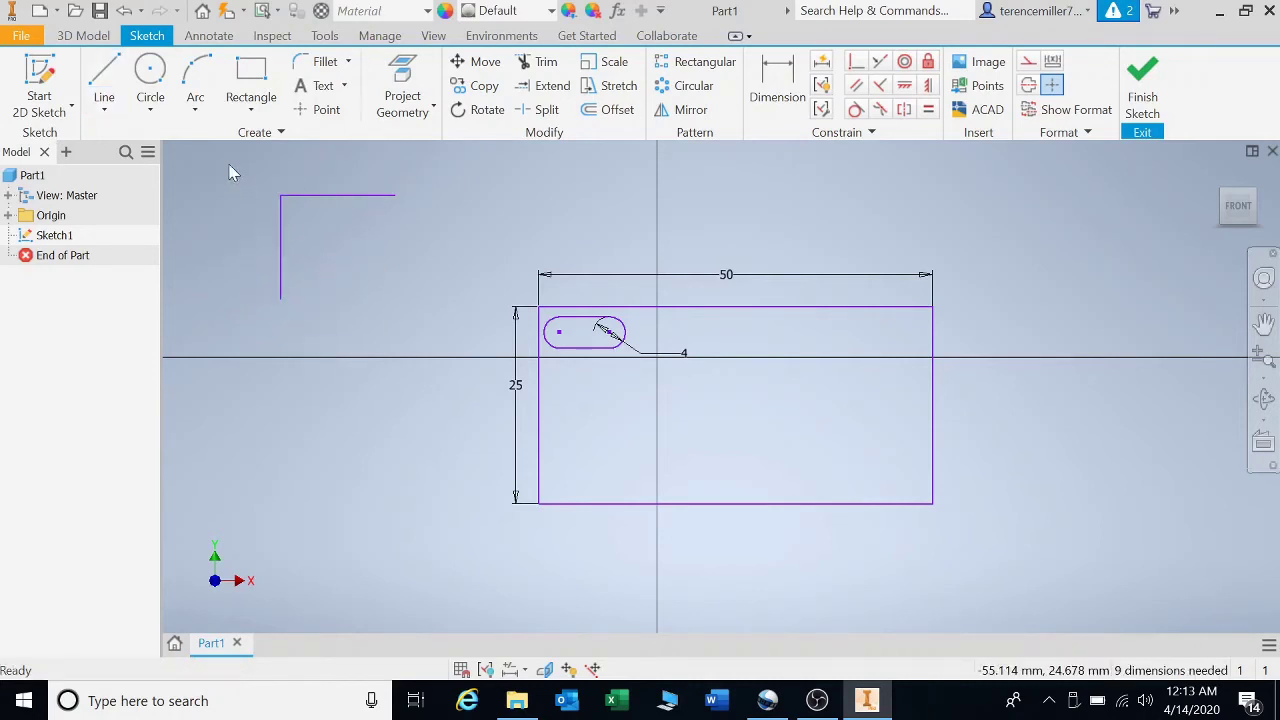
left_click_drag(244, 167, 414, 341)
key("Delete")
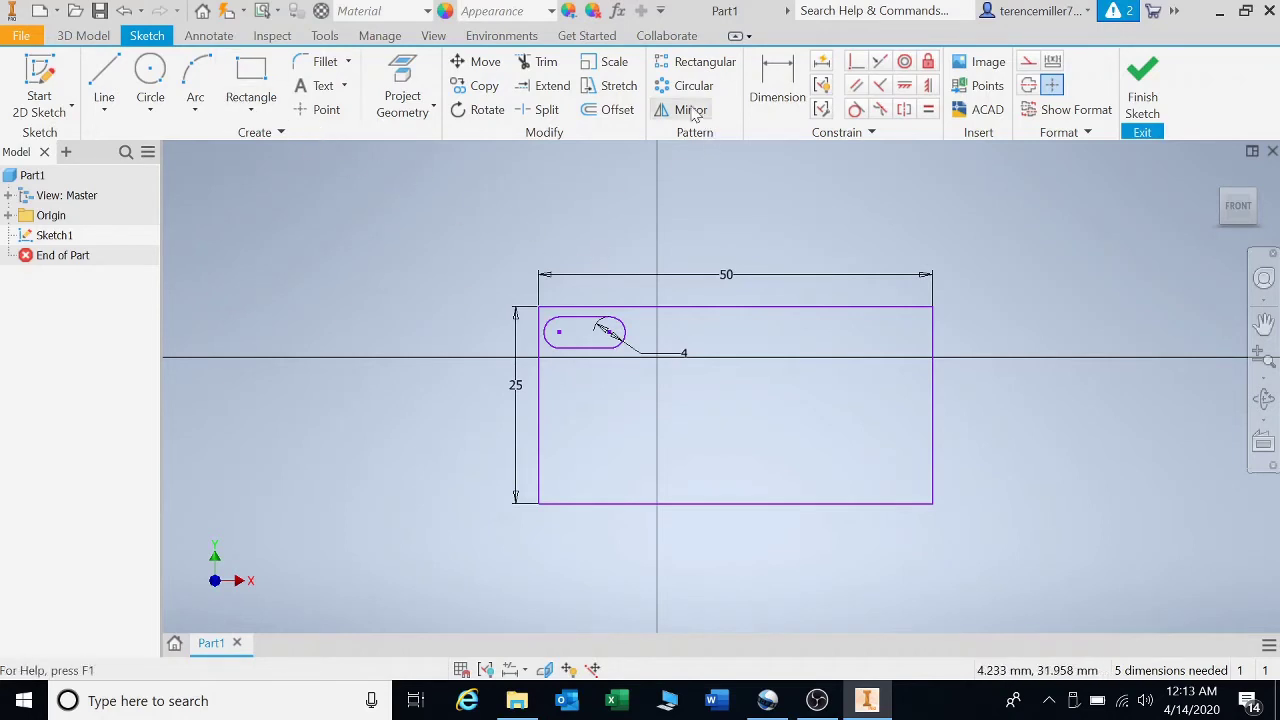
left_click(700, 62)
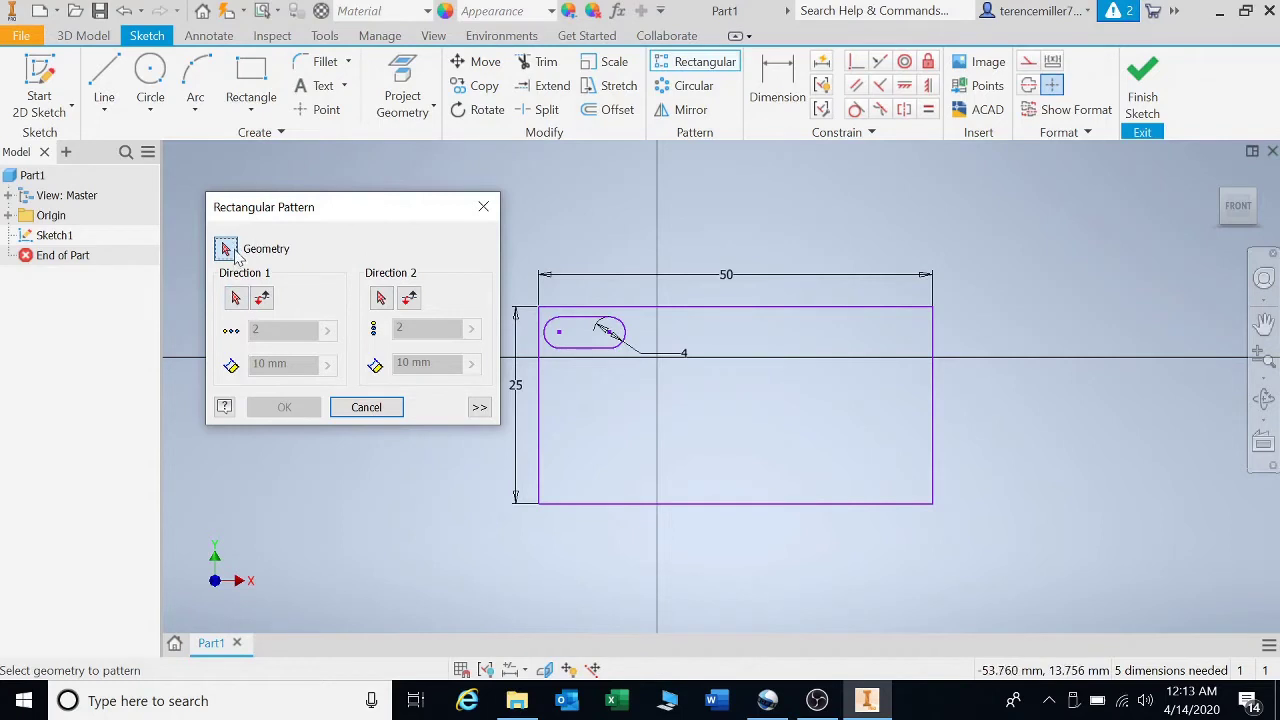
- Select the slot as pattern geometry and set Direction 1 downward along the left edge
left_click_drag(632, 318, 547, 366)
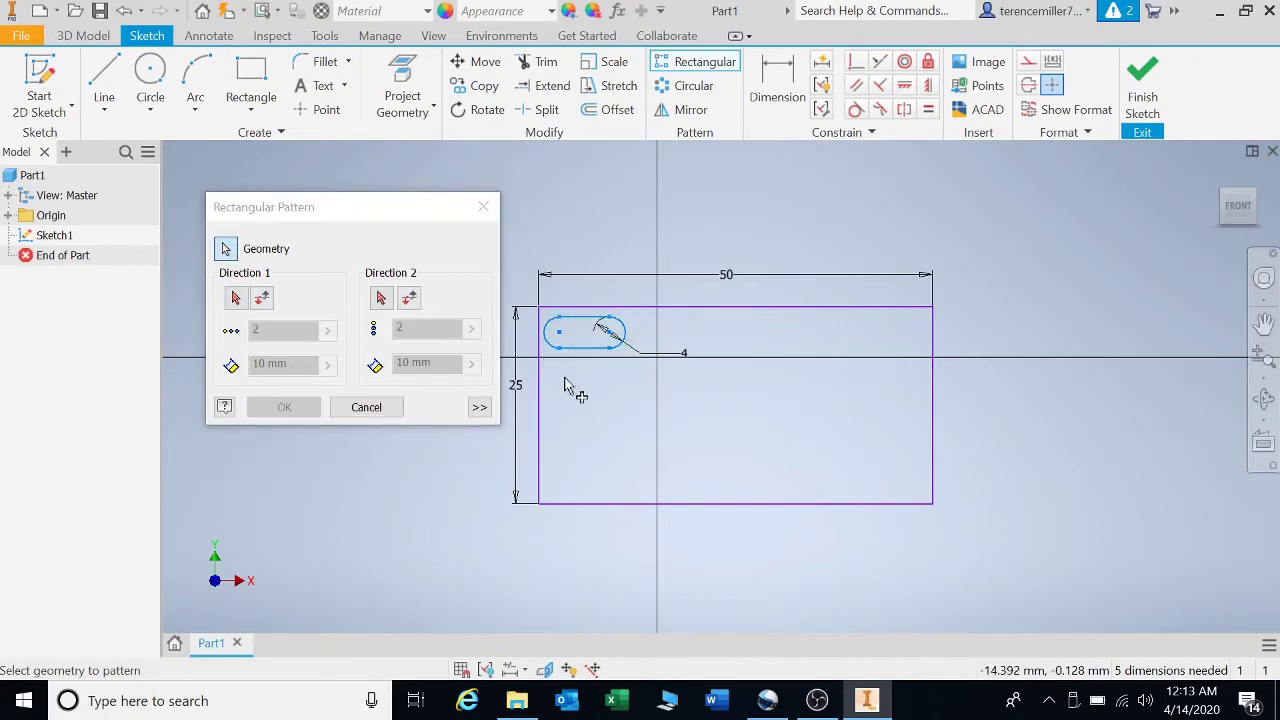
left_click(236, 299)
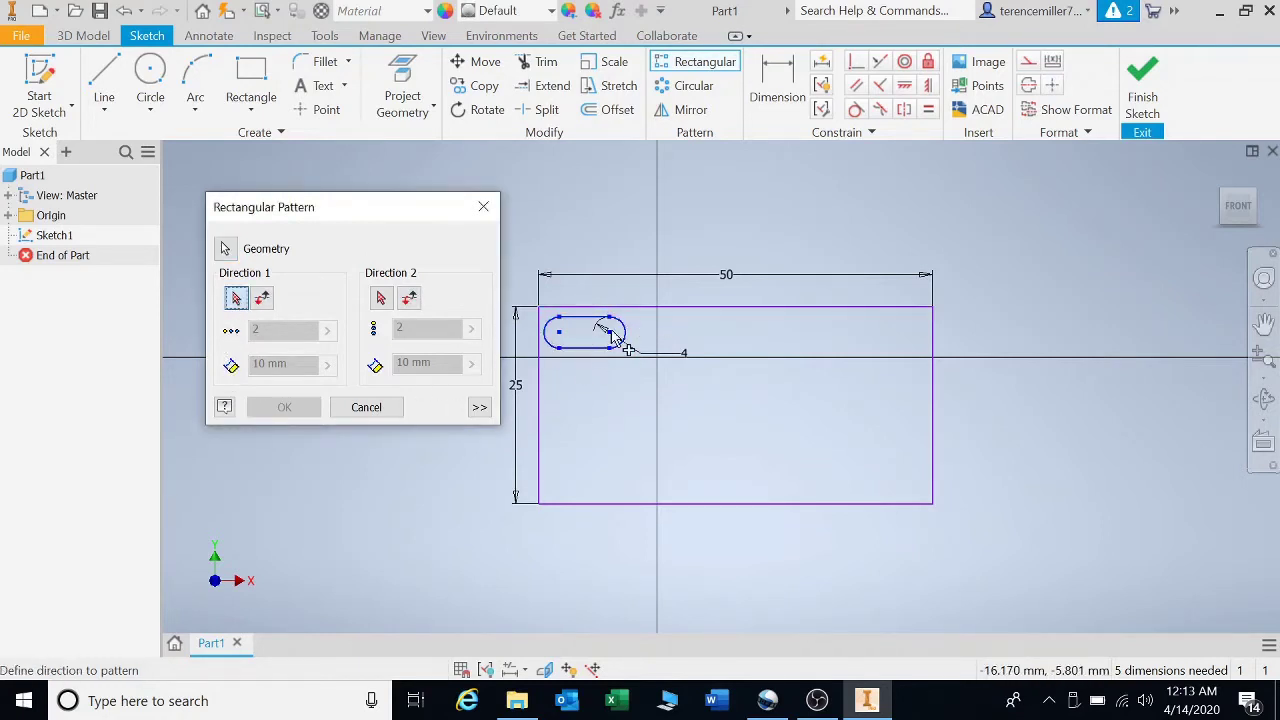
left_click(540, 428)
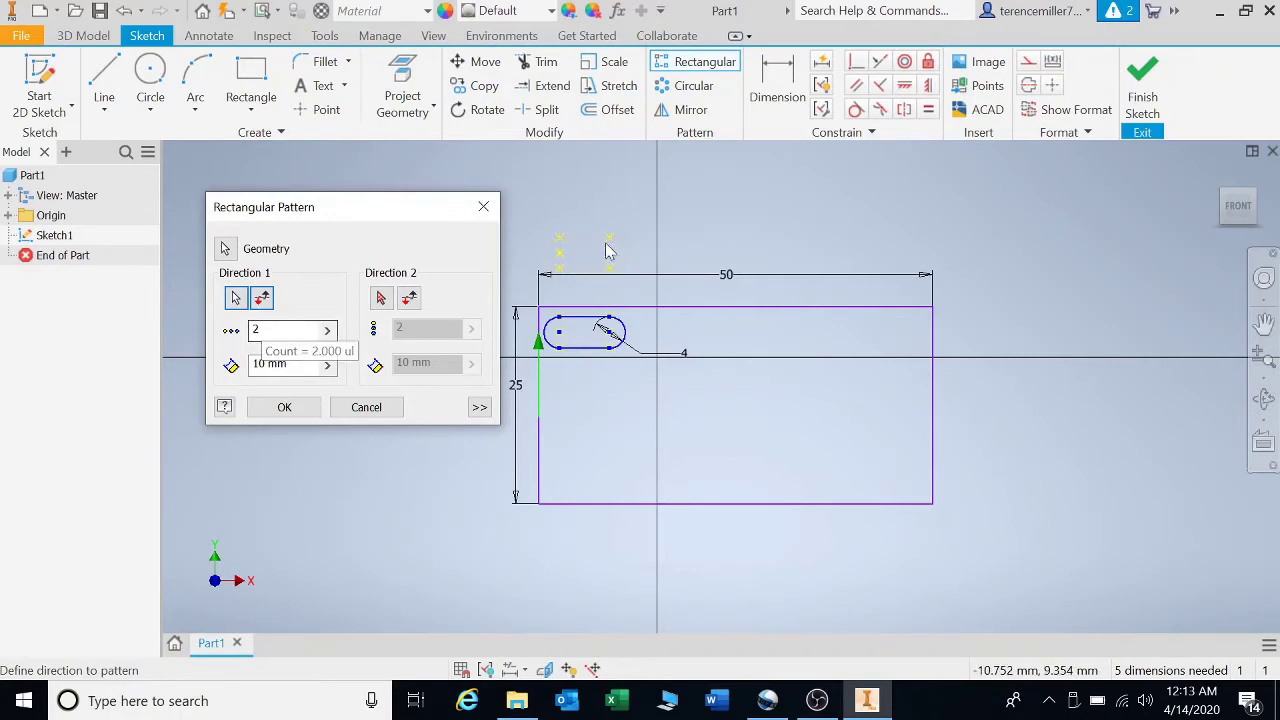
left_click(262, 297)
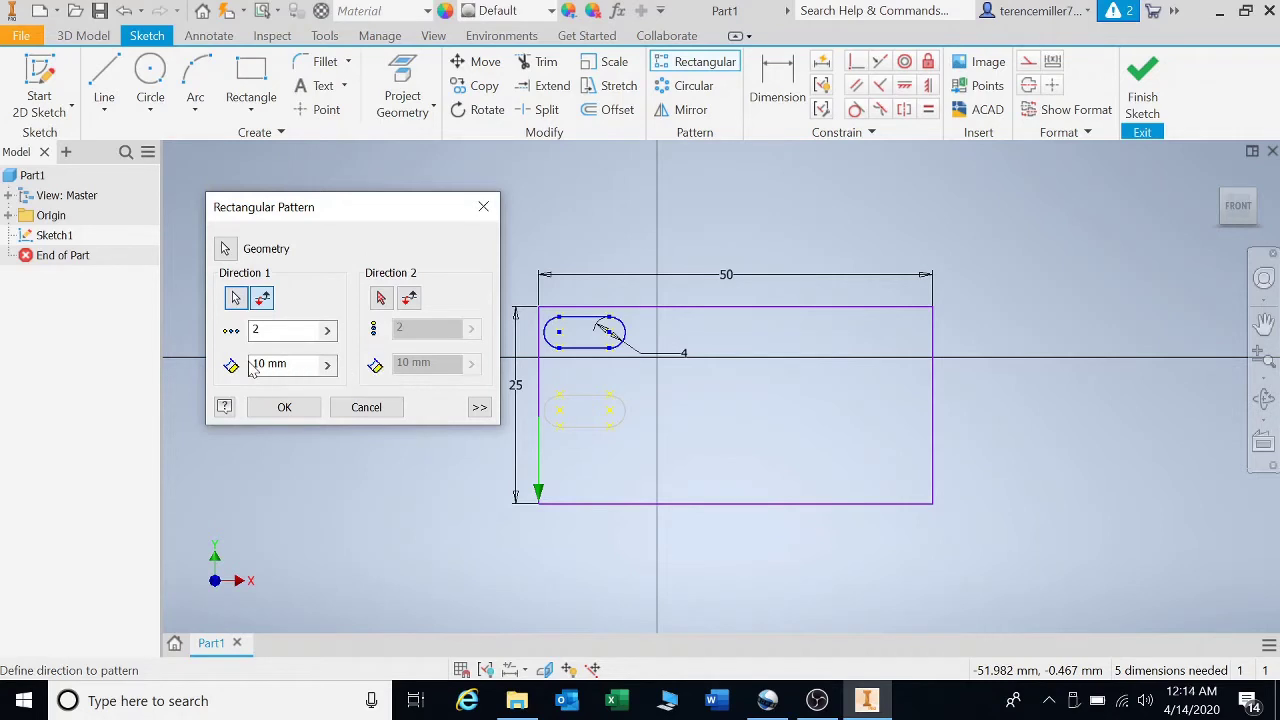
- Set Direction 1 to 4 slots at 6 mm spacing
left_click(256, 330)
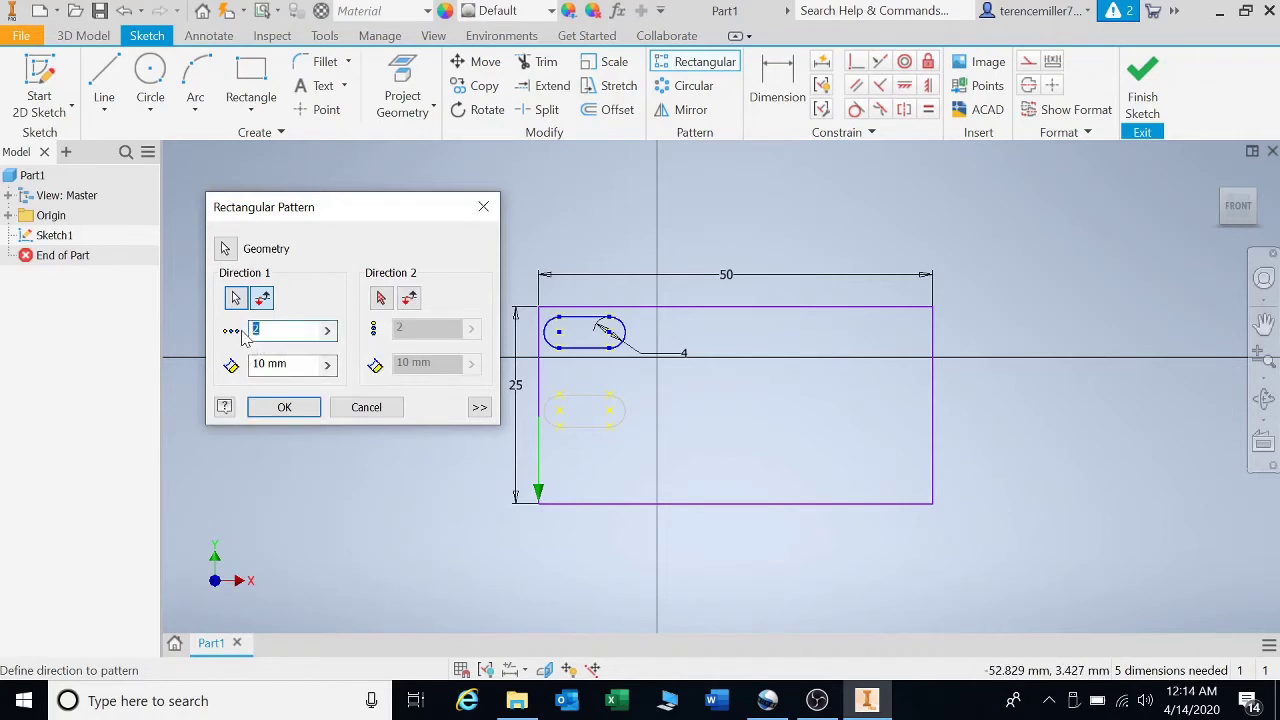
key("Tab")
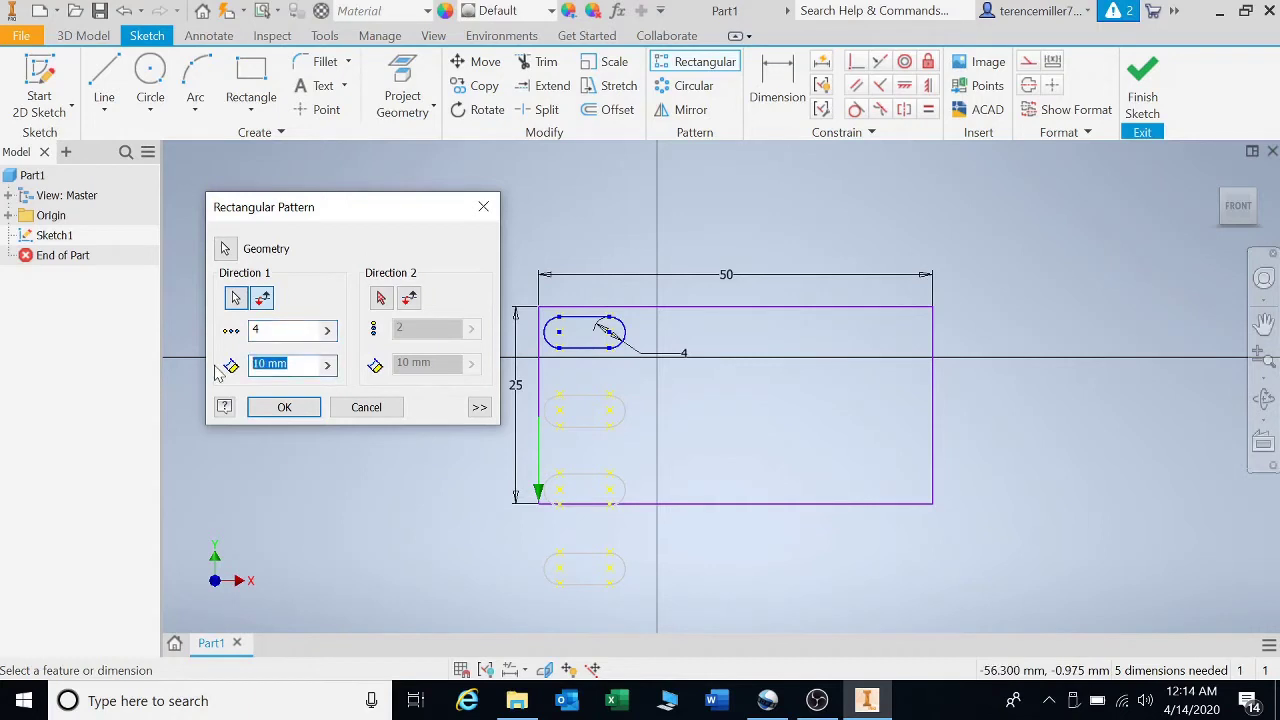
type("5")
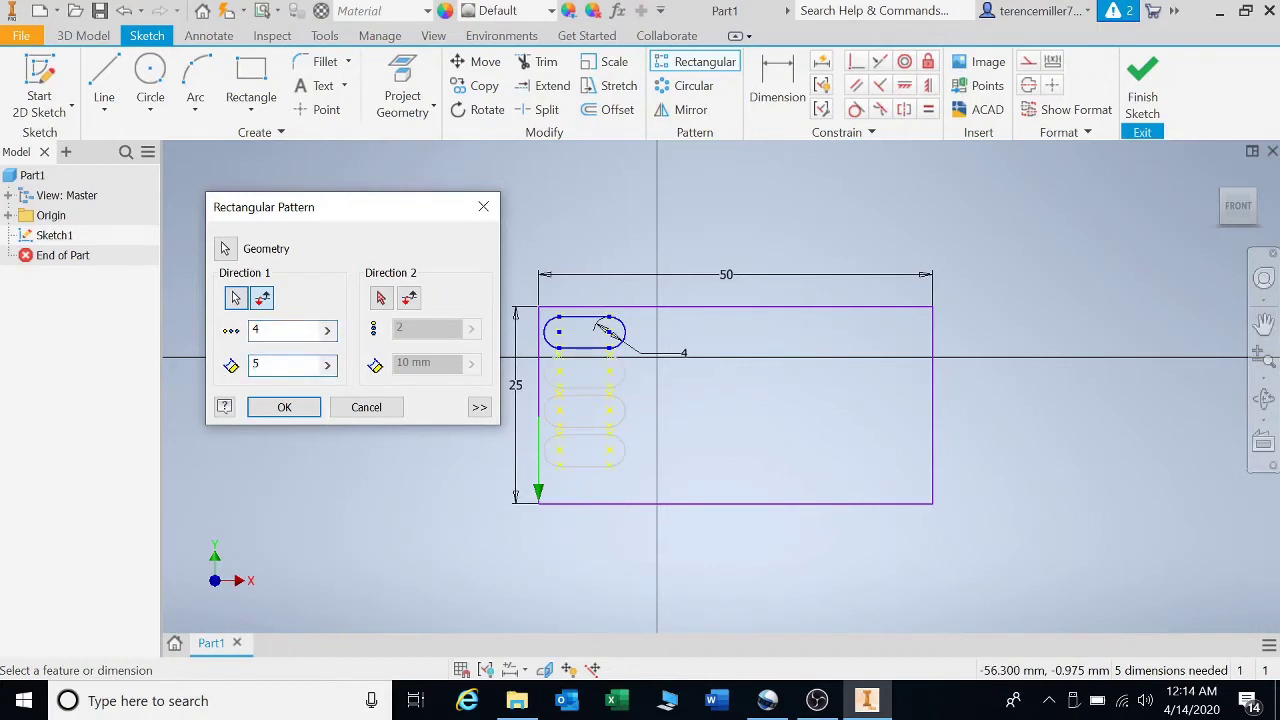
key("BackSpace")
type("6")
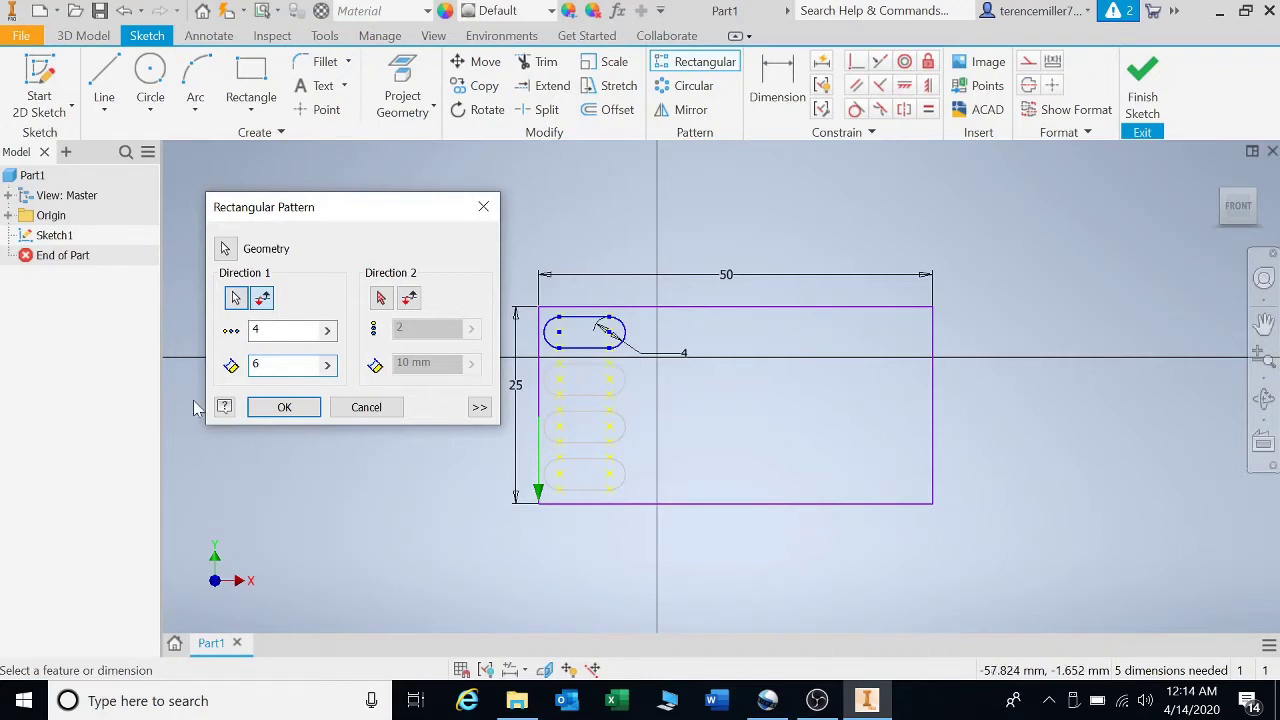
- Set Direction 2 along the rectangle's top edge with a count of 4
left_click(383, 302)
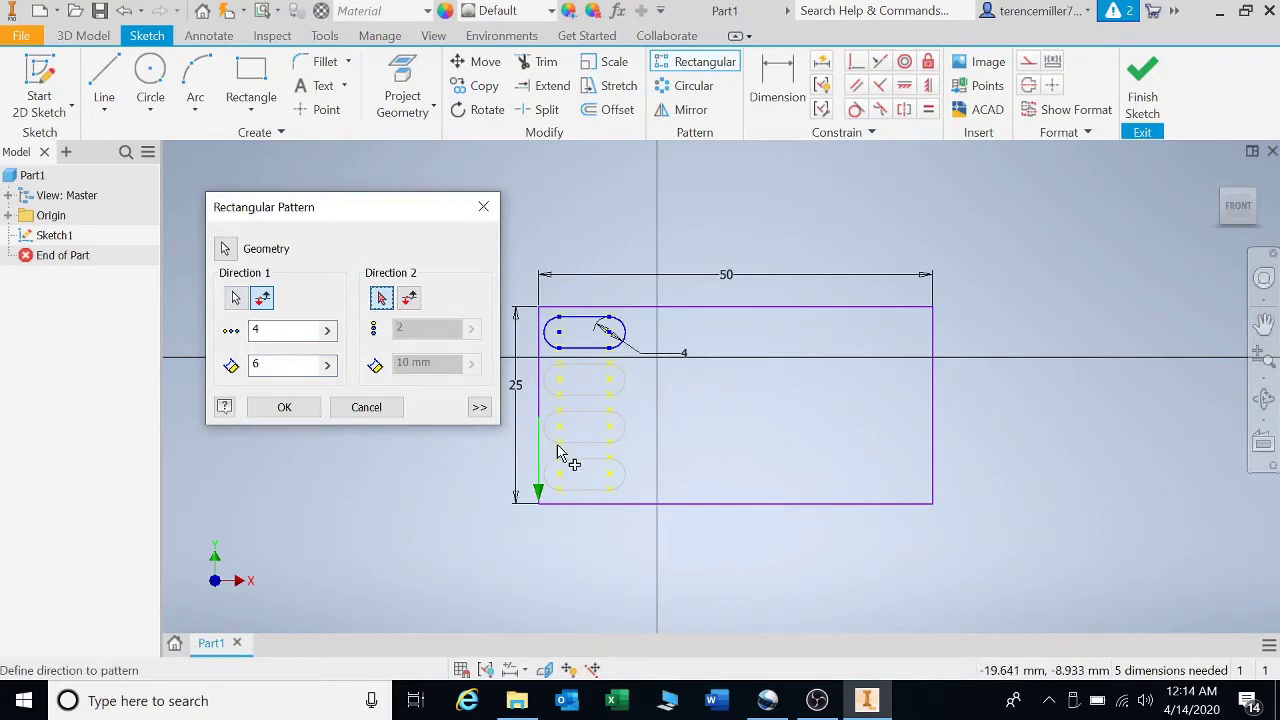
left_click(755, 308)
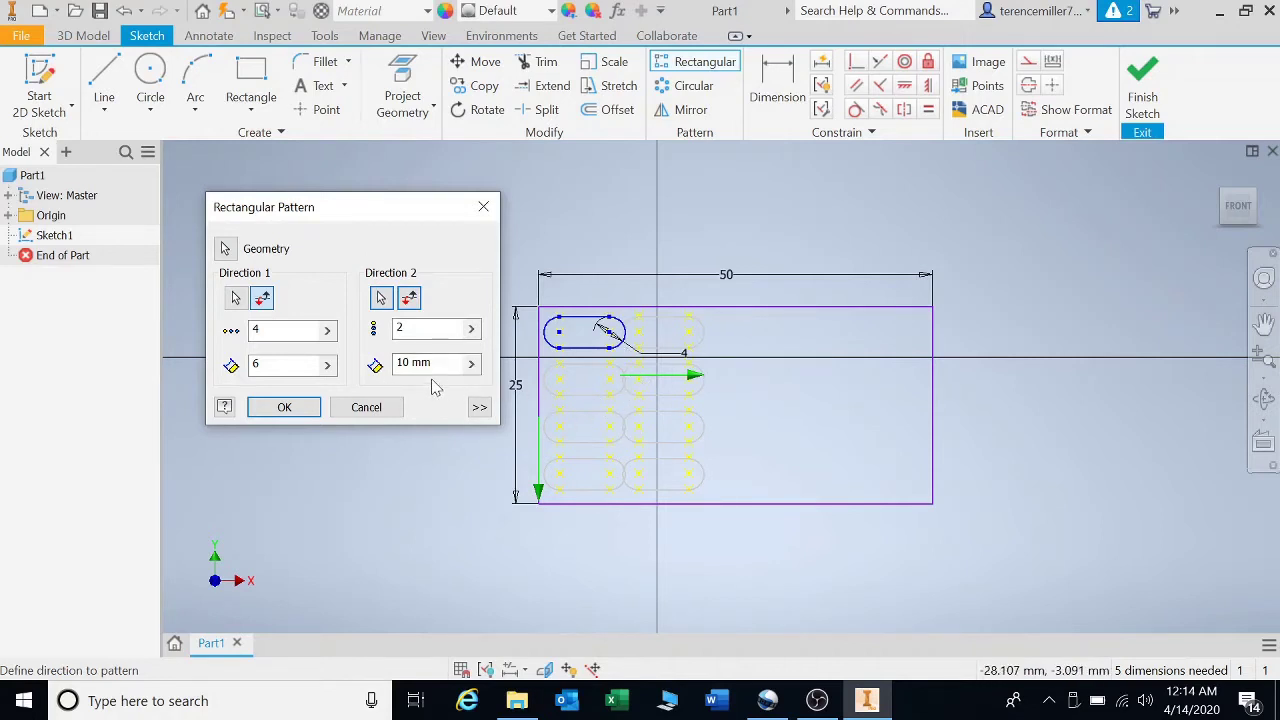
left_click_drag(428, 362, 388, 366)
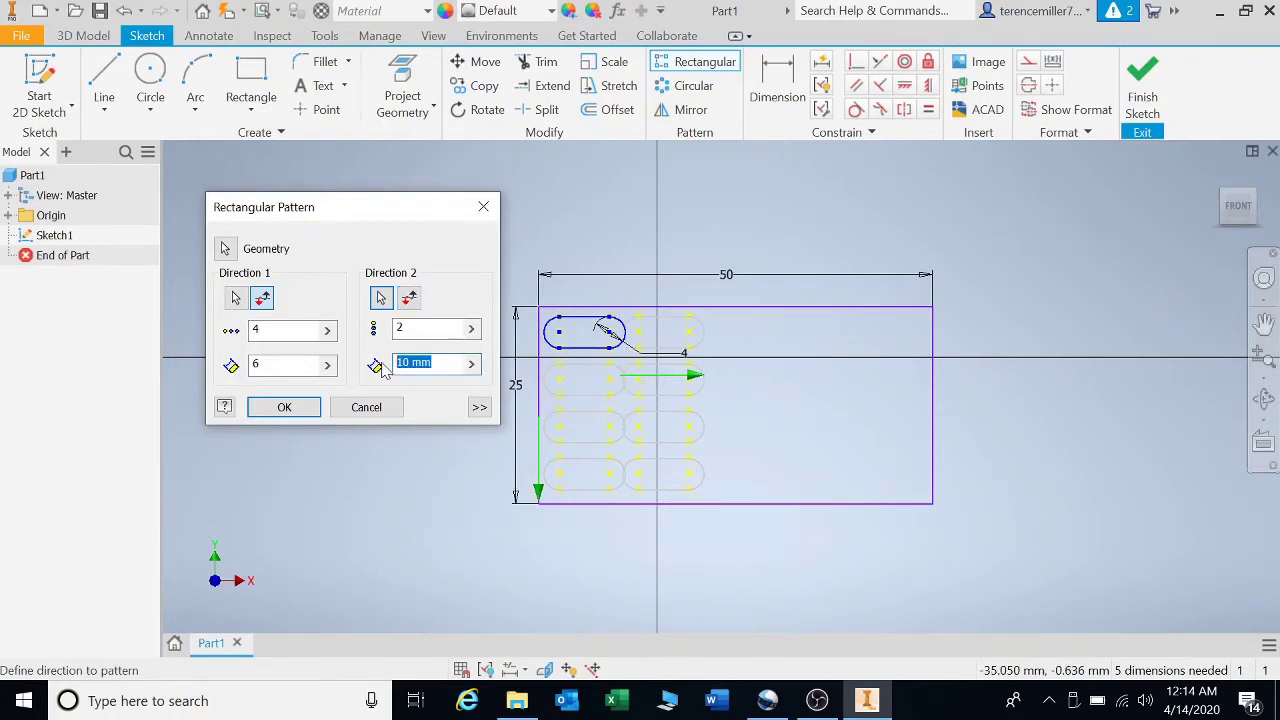
type("11")
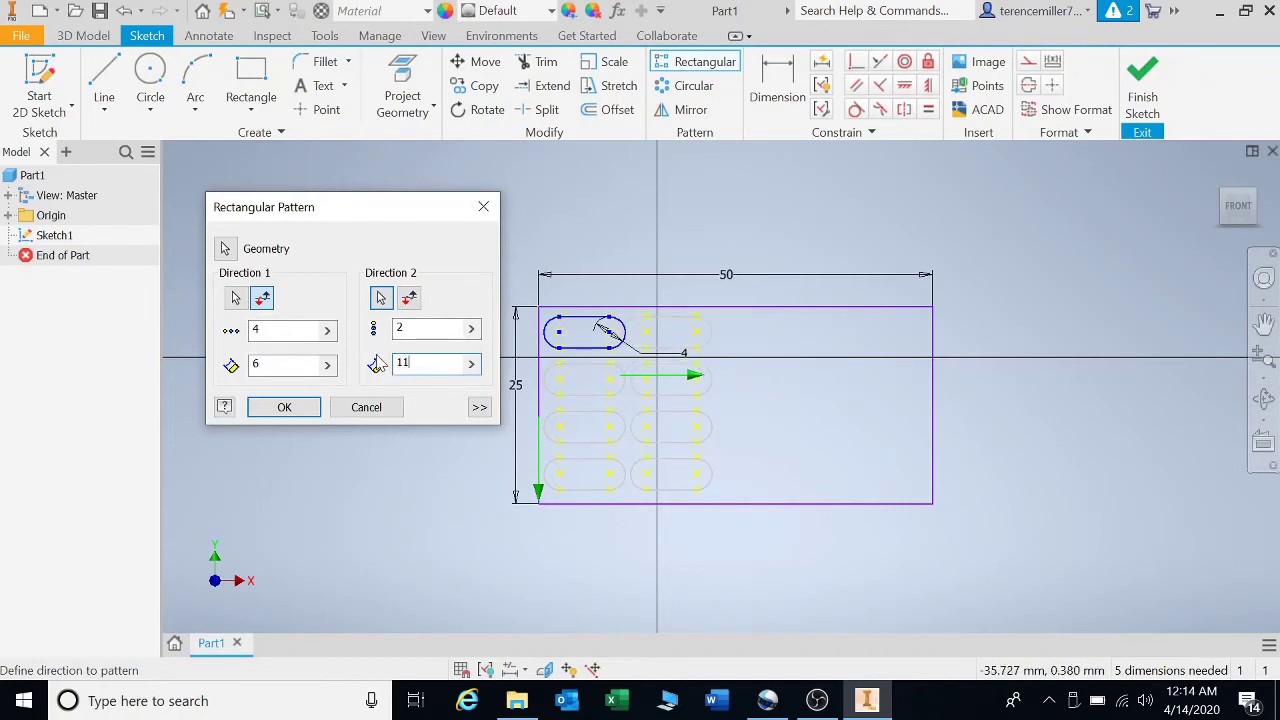
key("shift+Tab")
type("5")
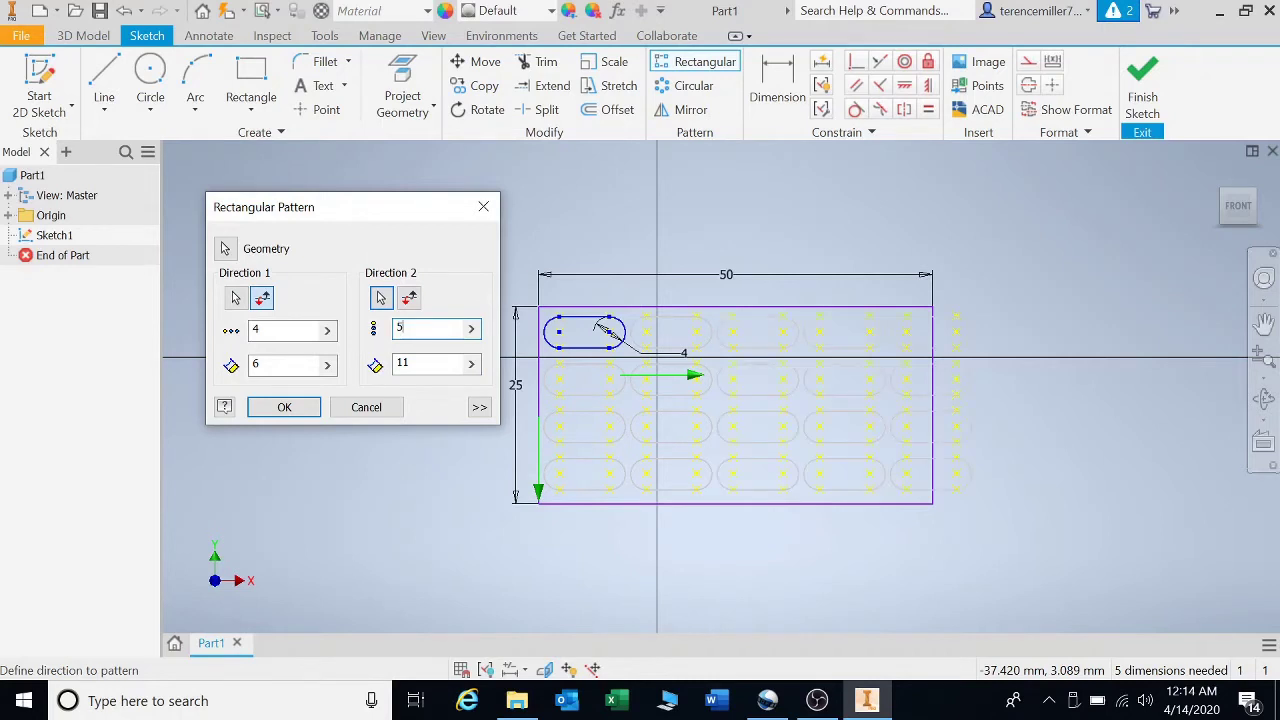
key("BackSpace")
type("4")
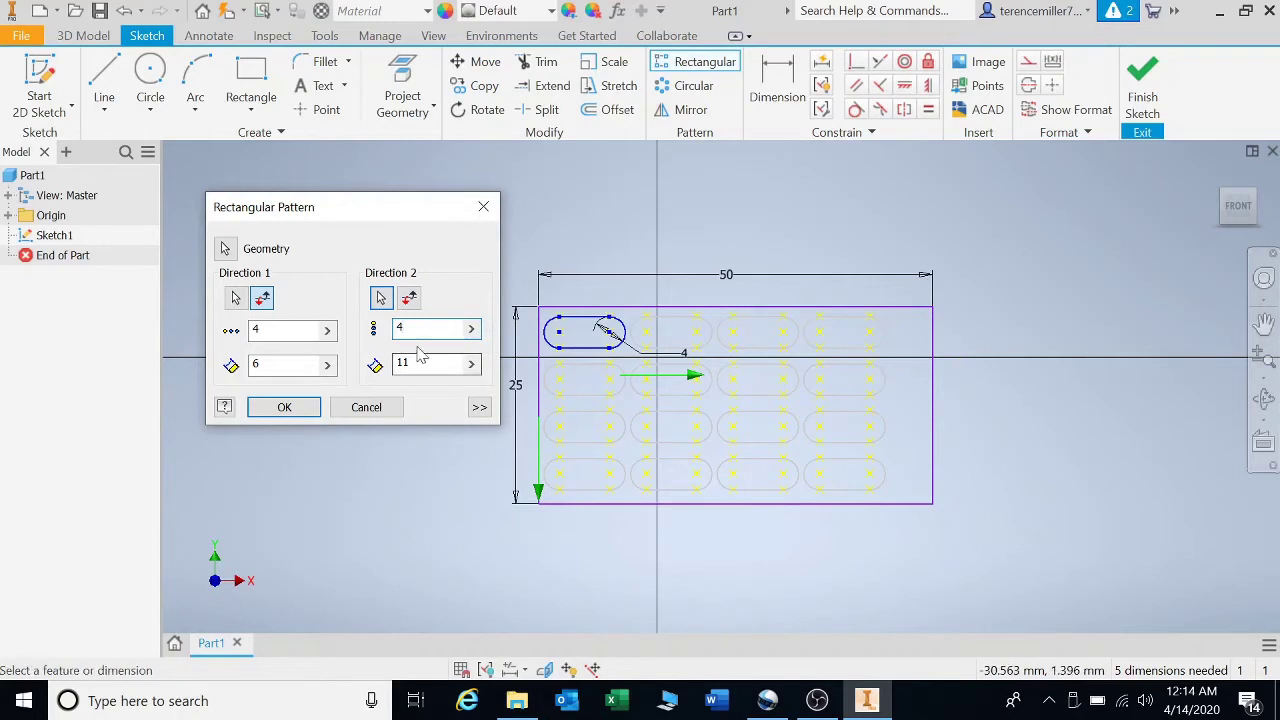
- Set Direction 2 spacing to 12.5 mm and create the 4 by 4 pattern
key("Tab")
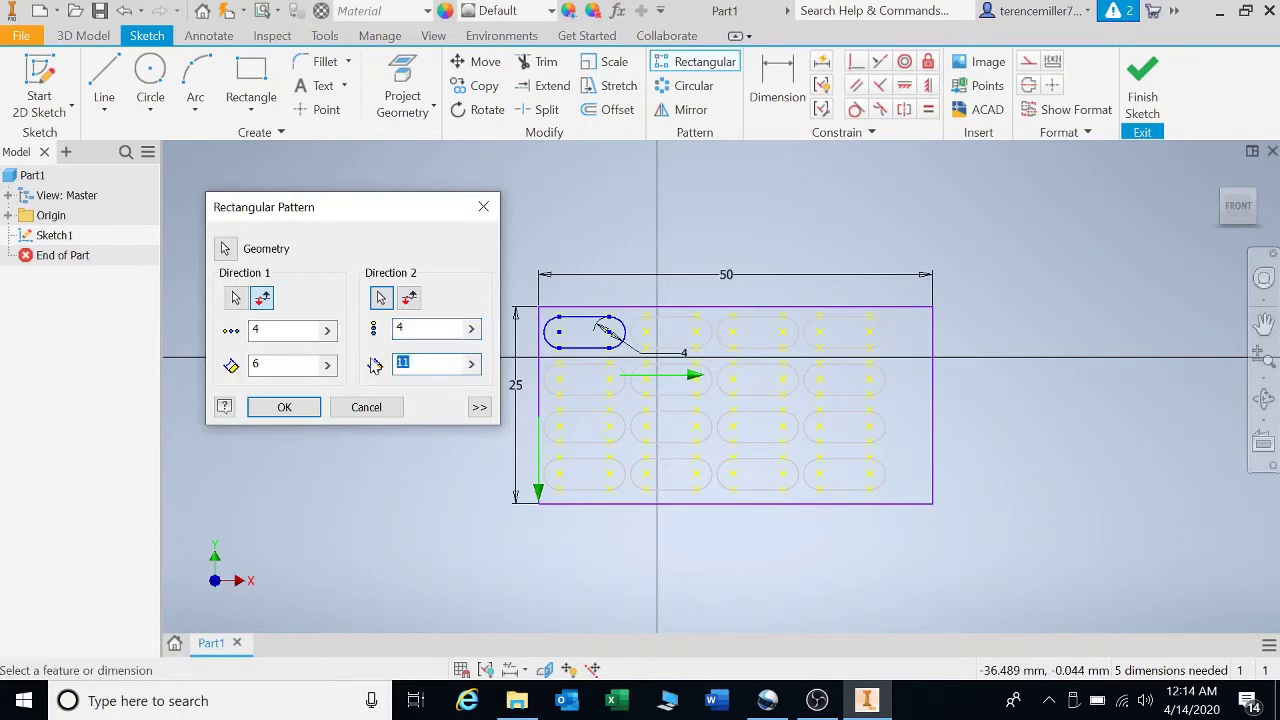
type("13")
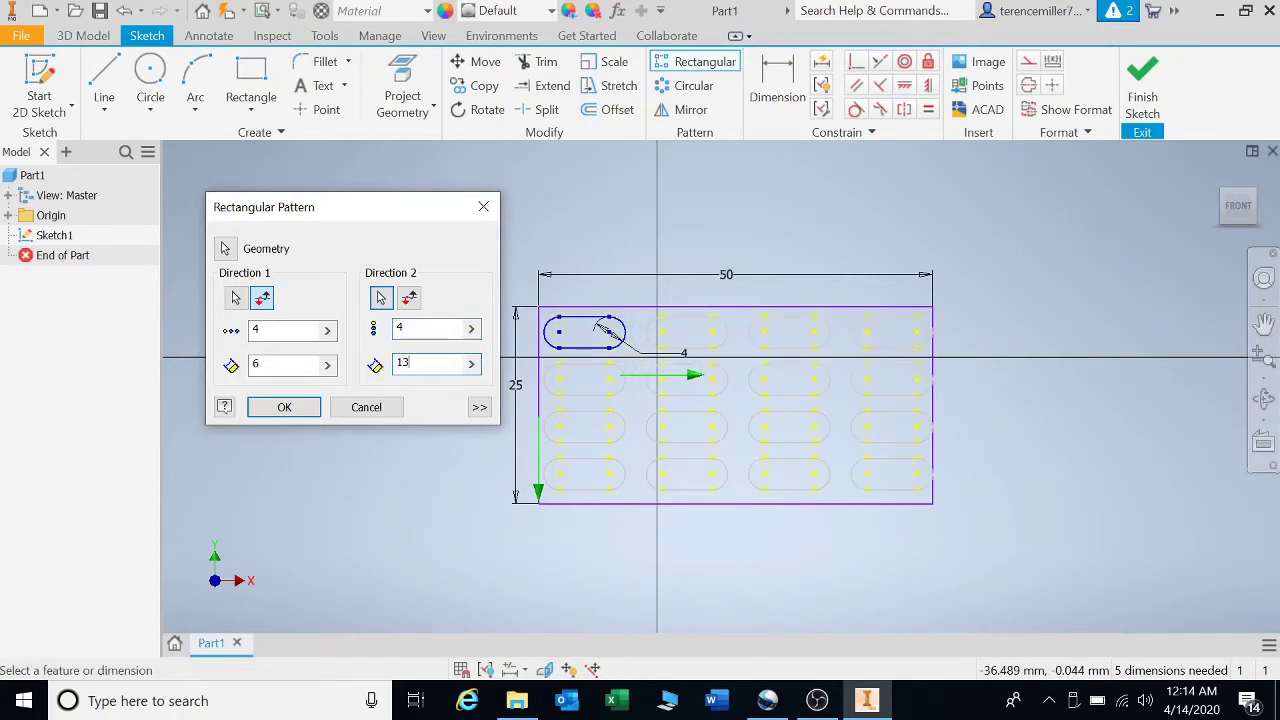
key("BackSpace")
type("2.5")
left_click(285, 408)
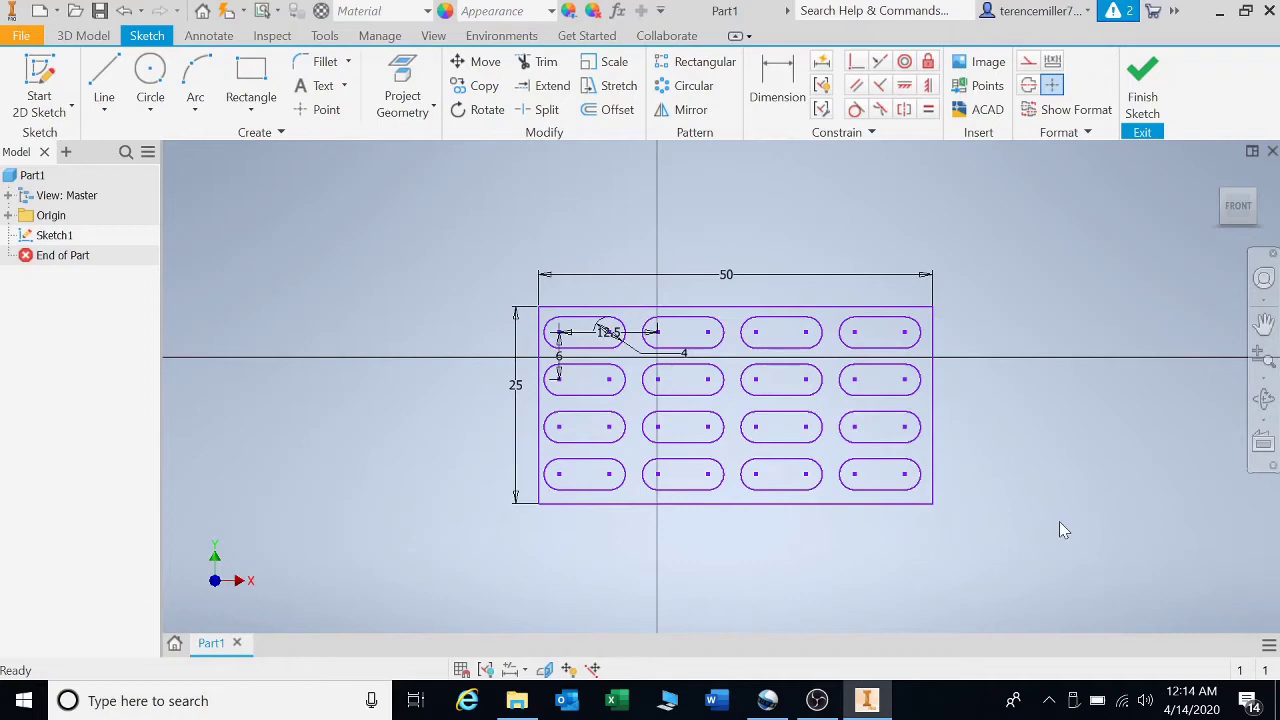
- Extrude the slotted sketch profile to a 2 mm distance
key("F6")
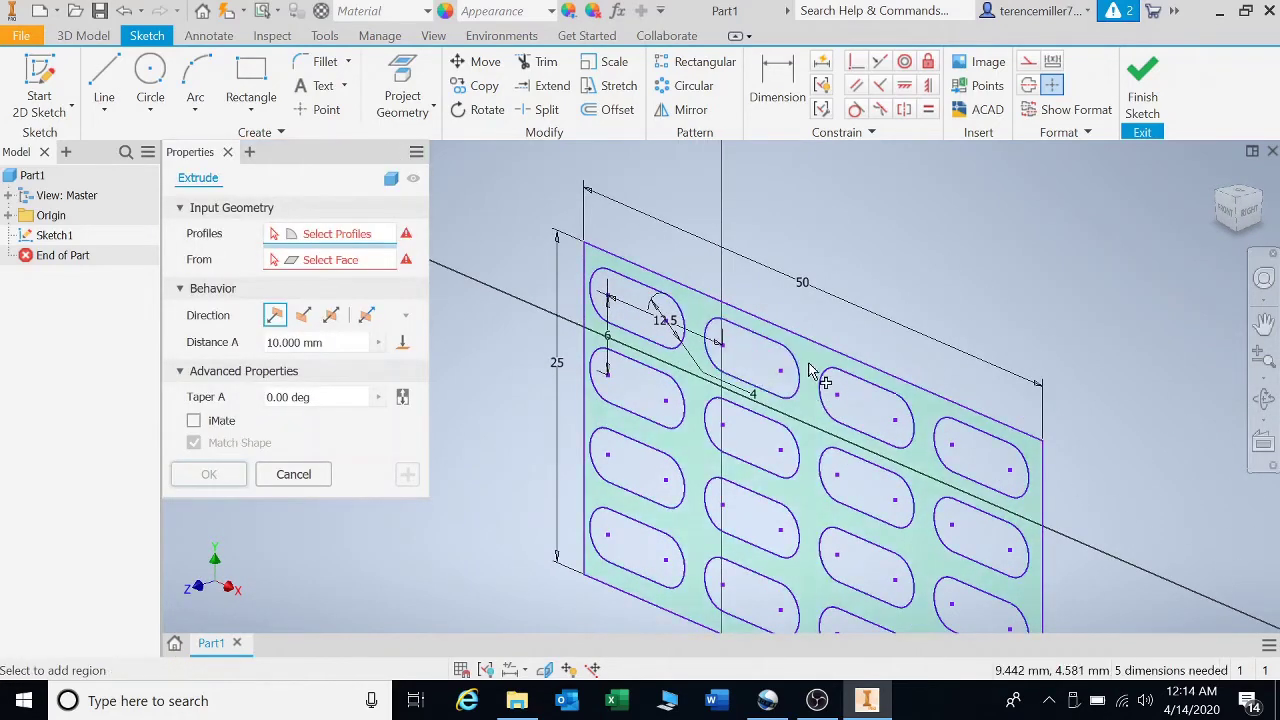
left_click(812, 374)
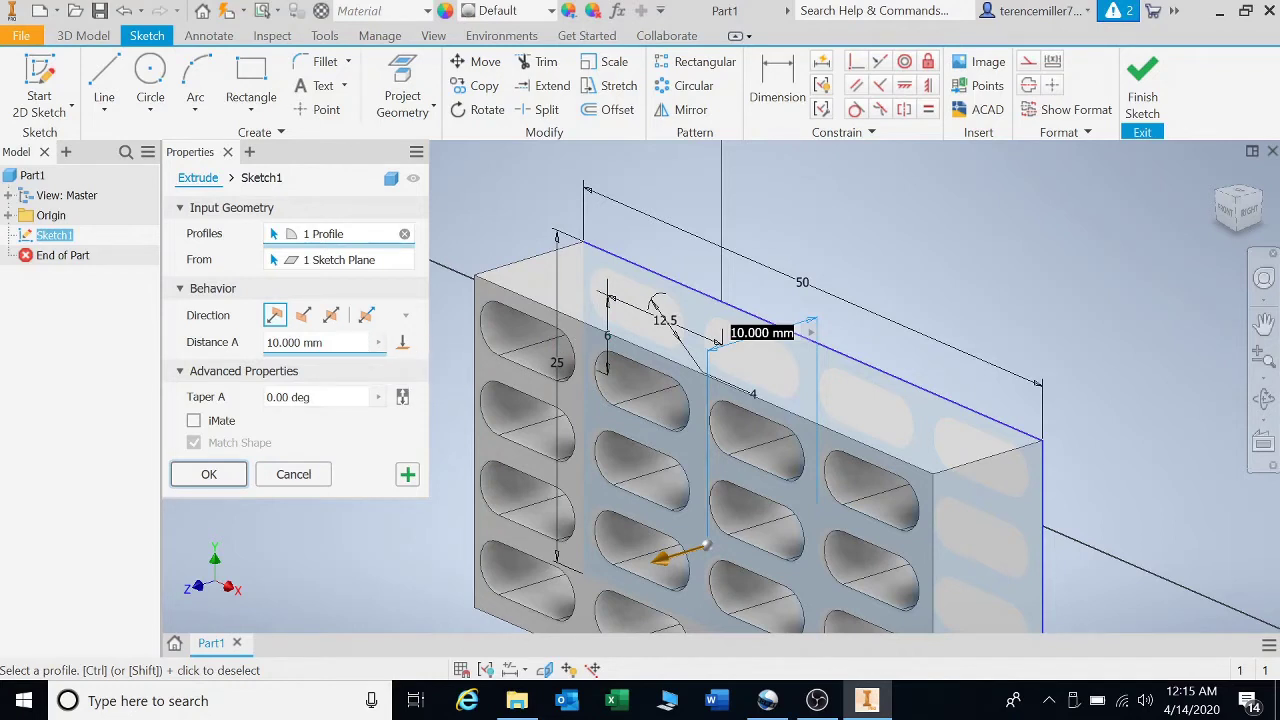
left_click(333, 343)
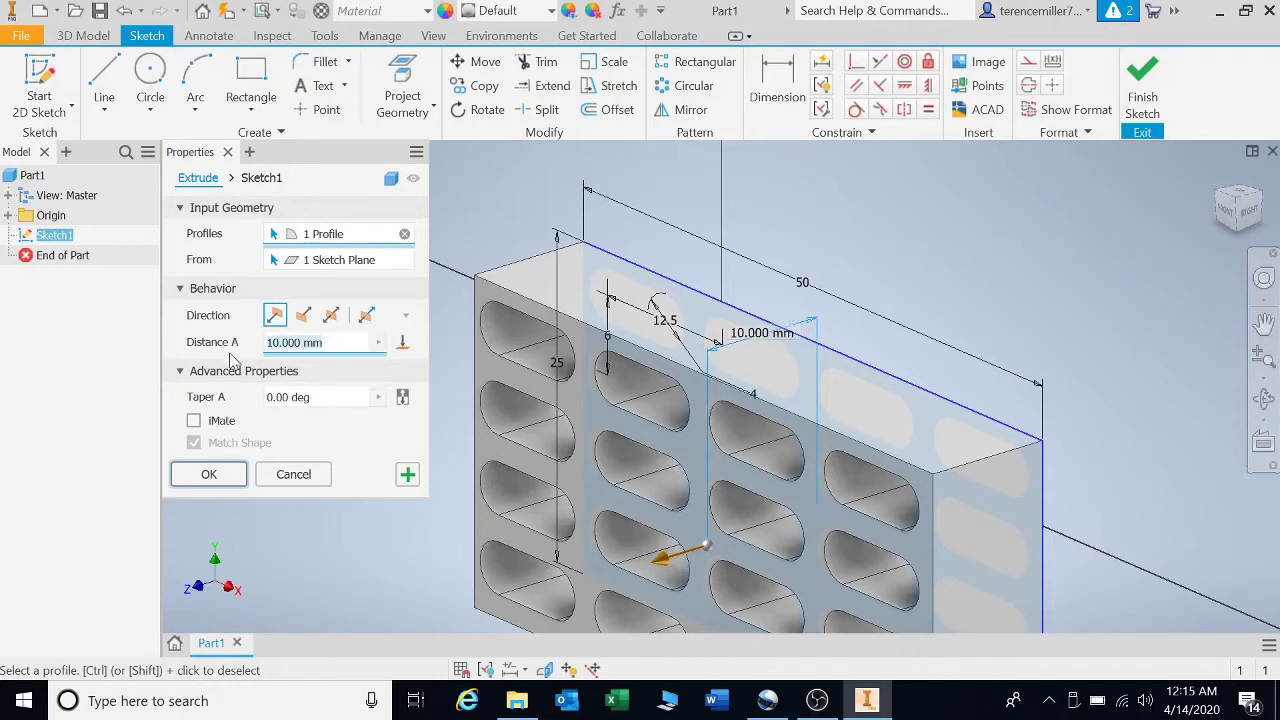
type("2")
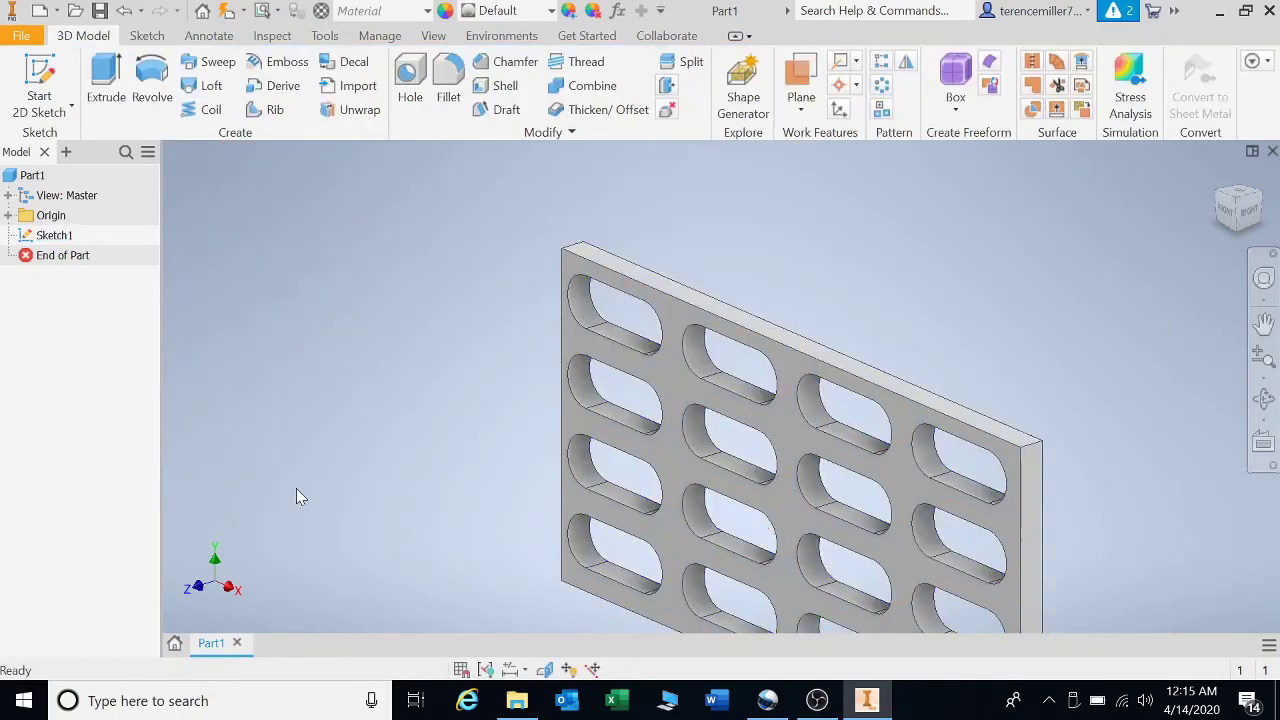
- Undo the plate extrusion
scroll(798, 466, "up", 5)
scroll(797, 464, "down", 5)
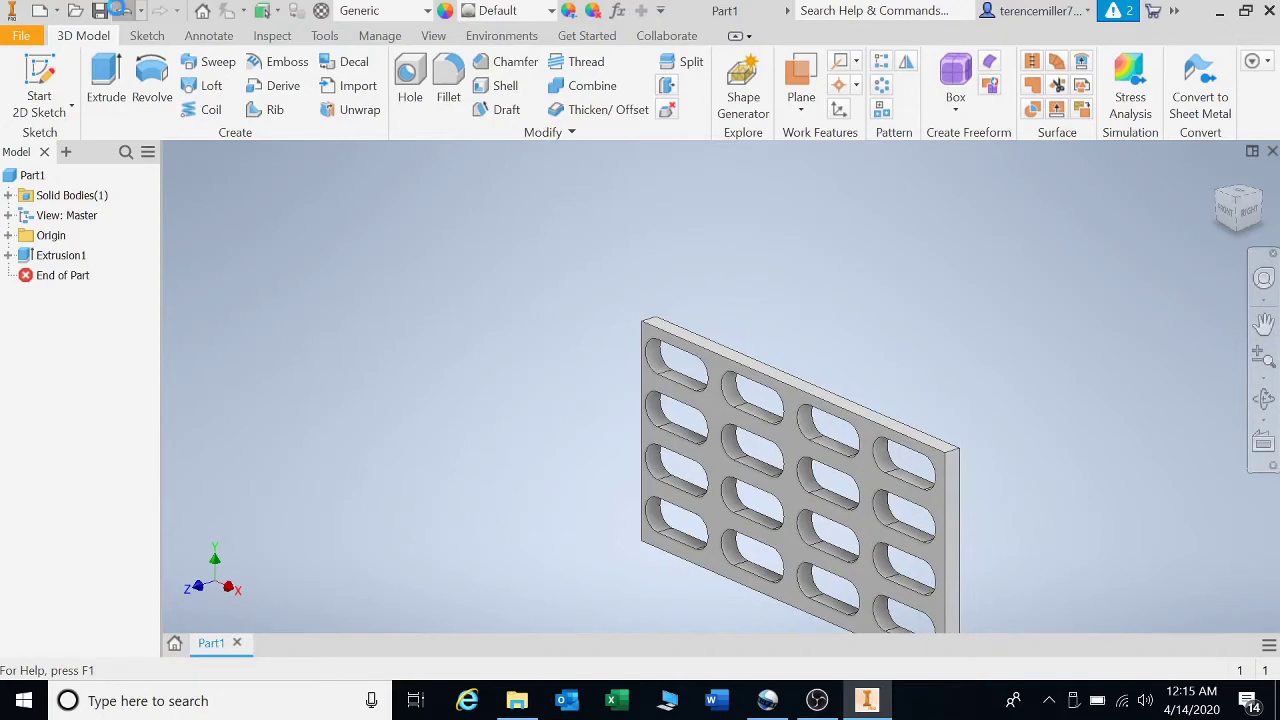
left_click(117, 9)
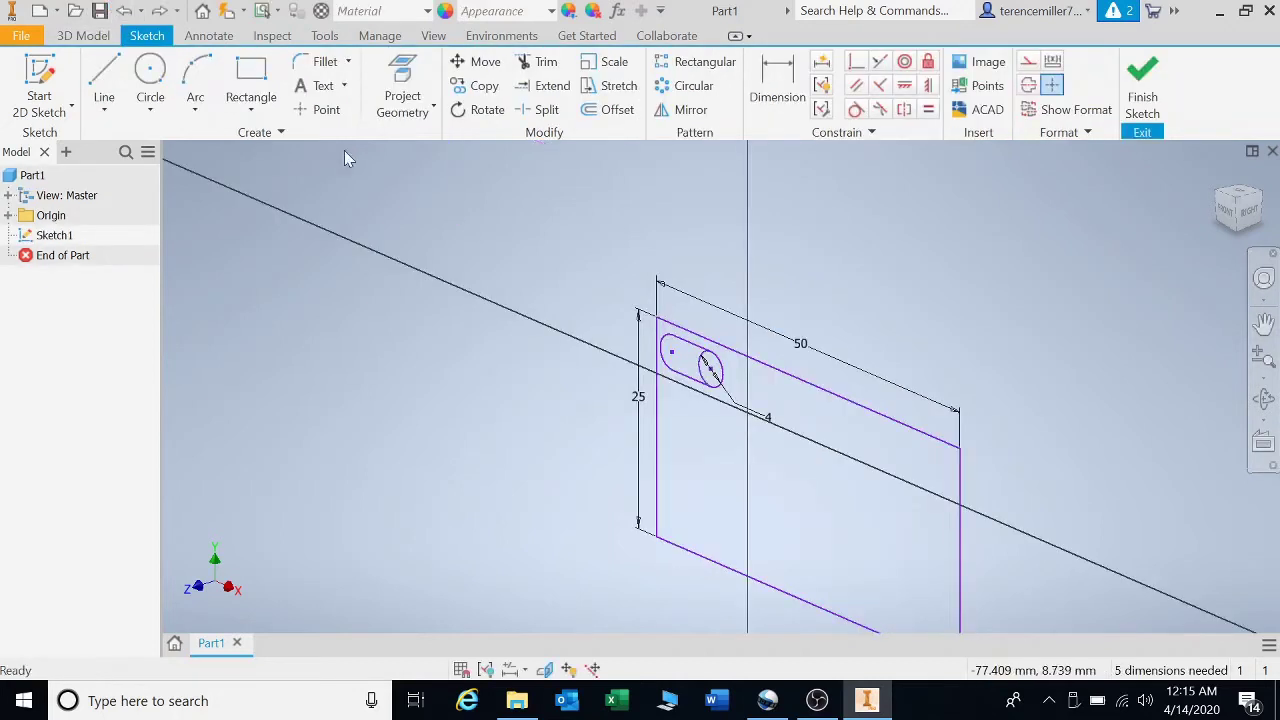
- Delete all the slotted sketch geometry and view the sketch from the front
mouse_move(422, 187)
left_mouse_down()
mouse_move(957, 640)
mouse_move(1018, 716)
left_mouse_up()
key("Delete")
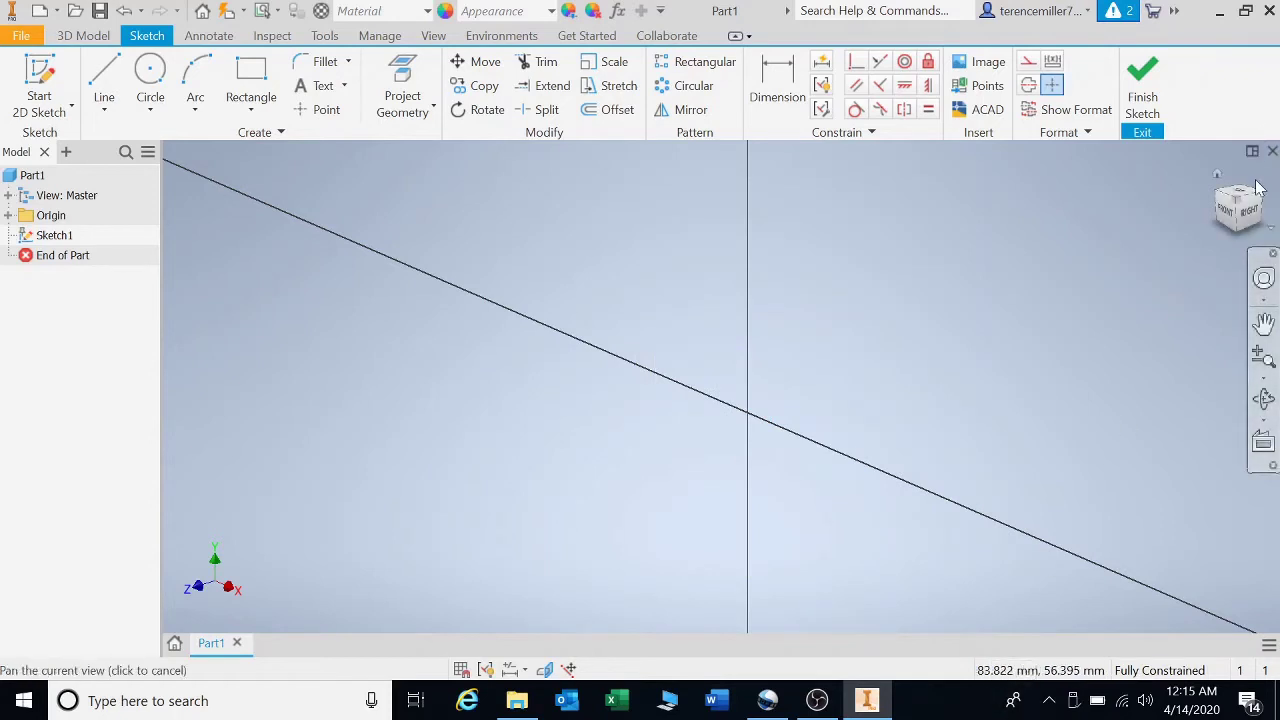
left_click_drag(1236, 212, 1228, 218)
left_click(1228, 218)
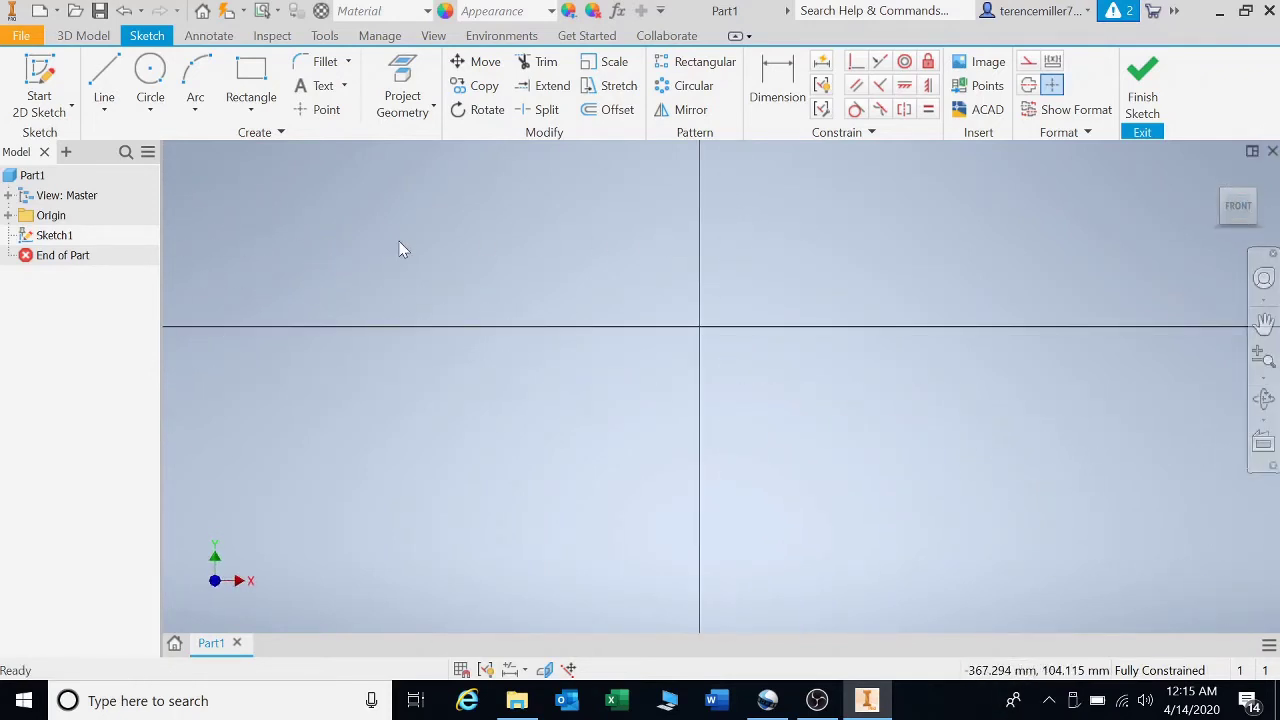
- Draw a large circle centred on the origin and a small circle inside it near the top
left_click(150, 70)
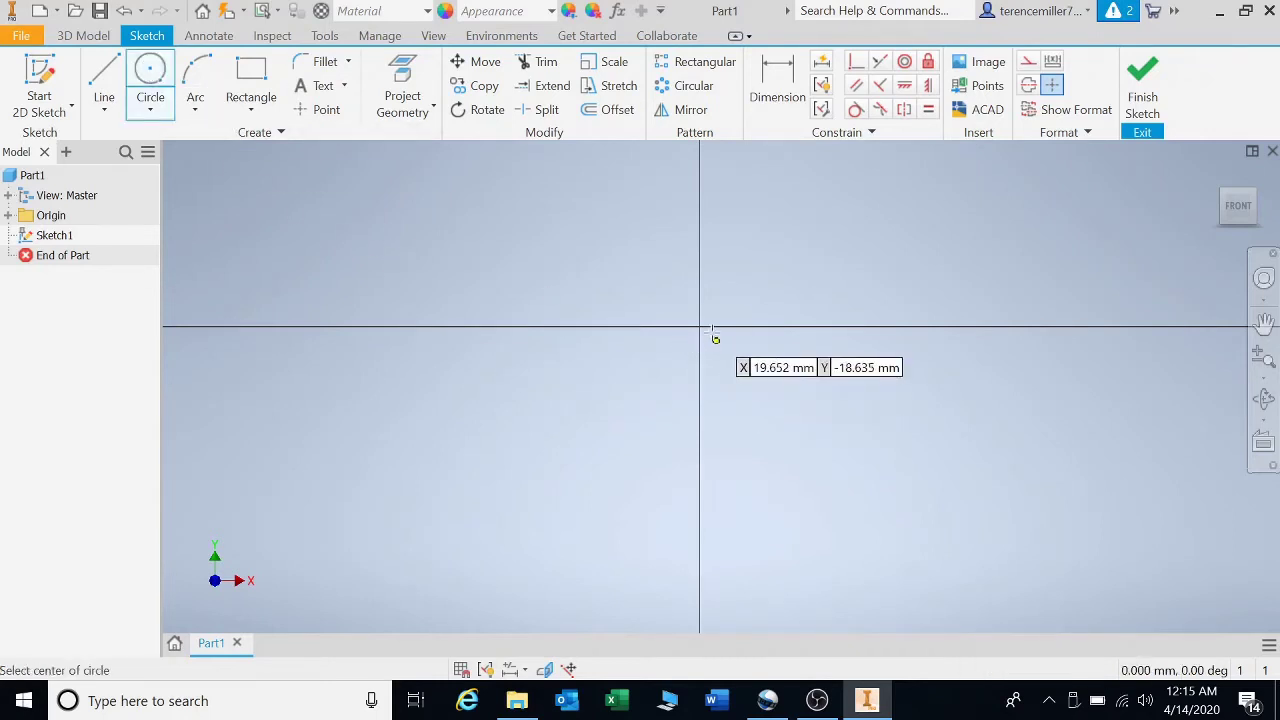
left_click(700, 326)
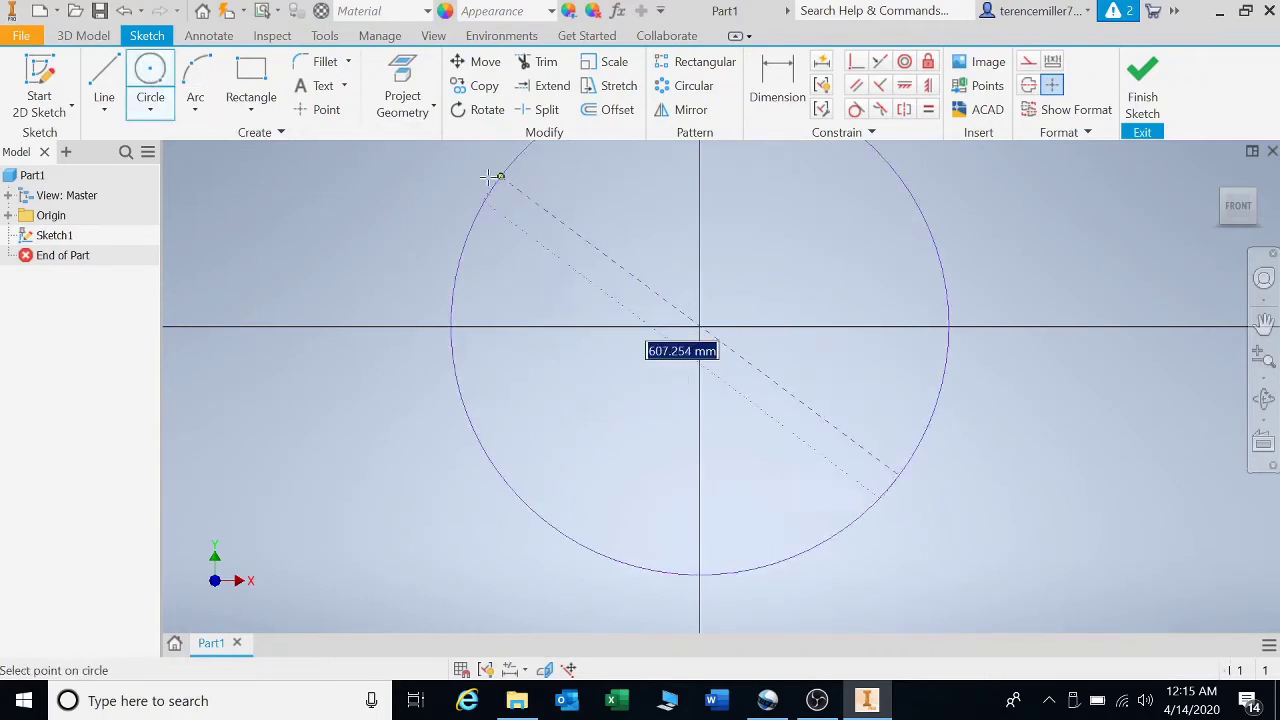
left_click(507, 200)
scroll(510, 200, "down", 3)
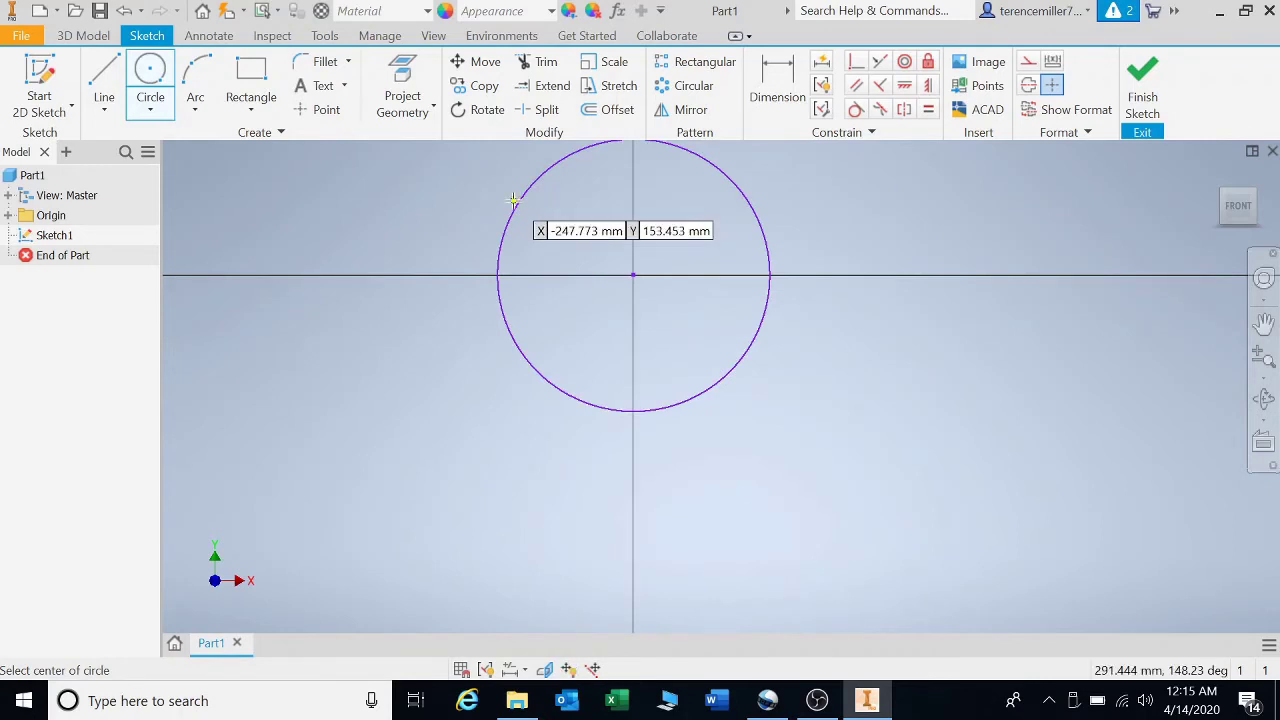
scroll(470, 200, "down", 3)
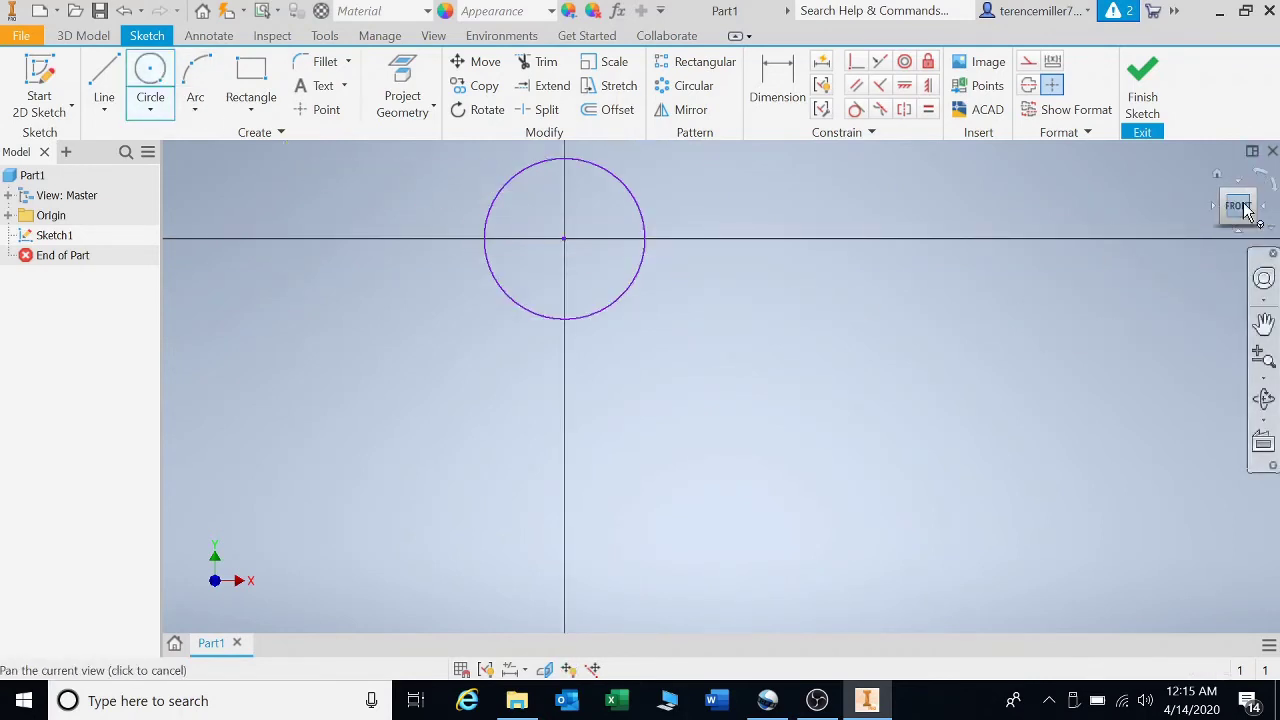
scroll(683, 247, "up", 1)
key("Home")
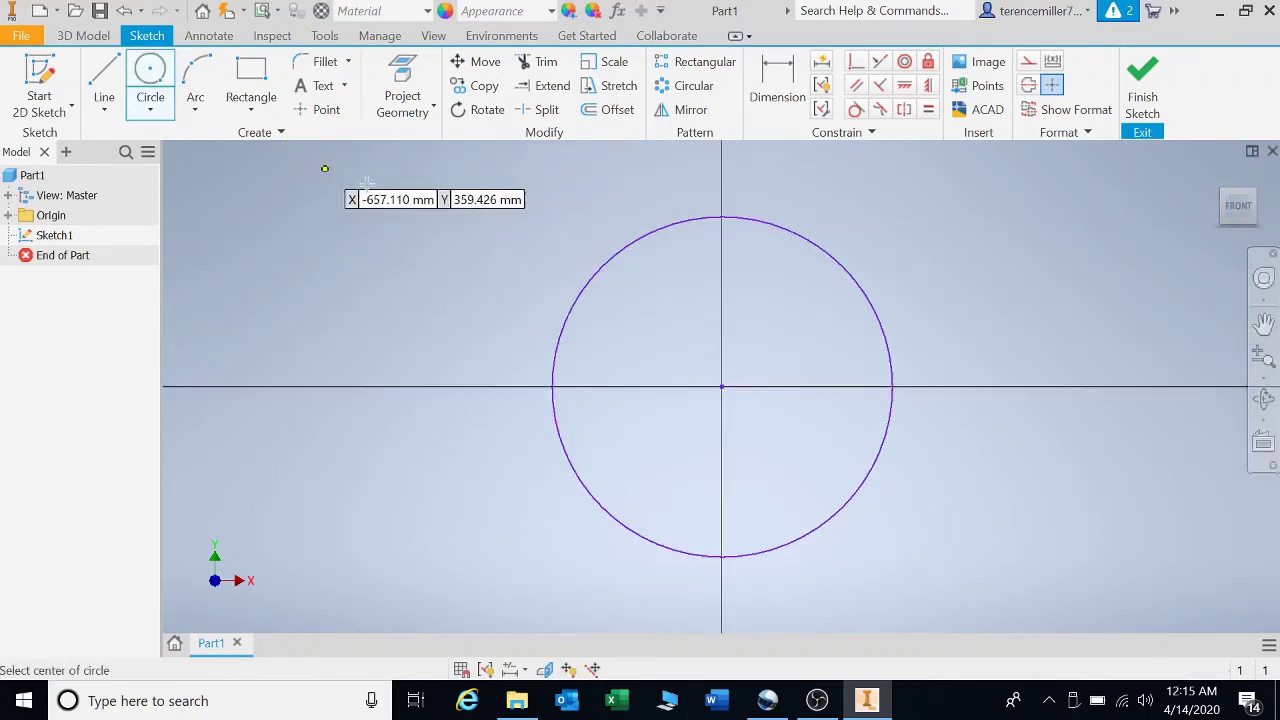
left_click(722, 259)
left_click(716, 234)
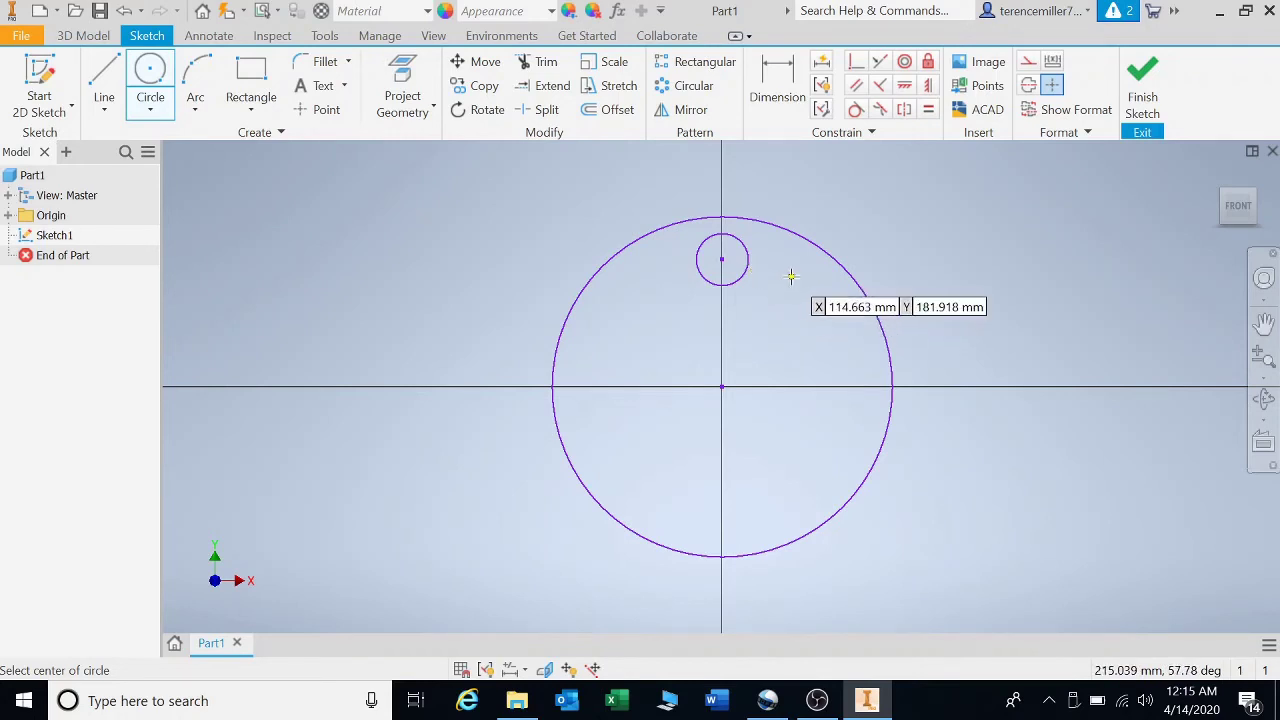
- Dimension the large circle at 565 diameter and the small circle at 90
left_click(777, 85)
left_click(809, 238)
left_click(849, 229)
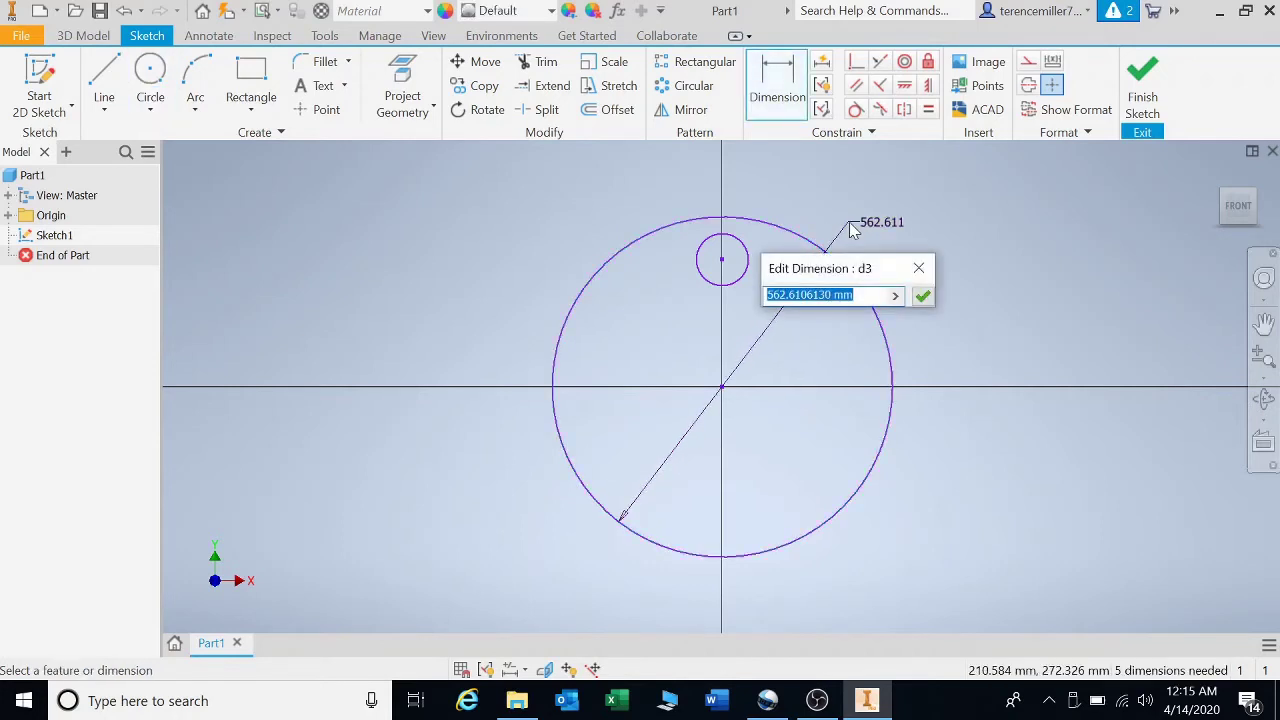
type("565")
key("Return")
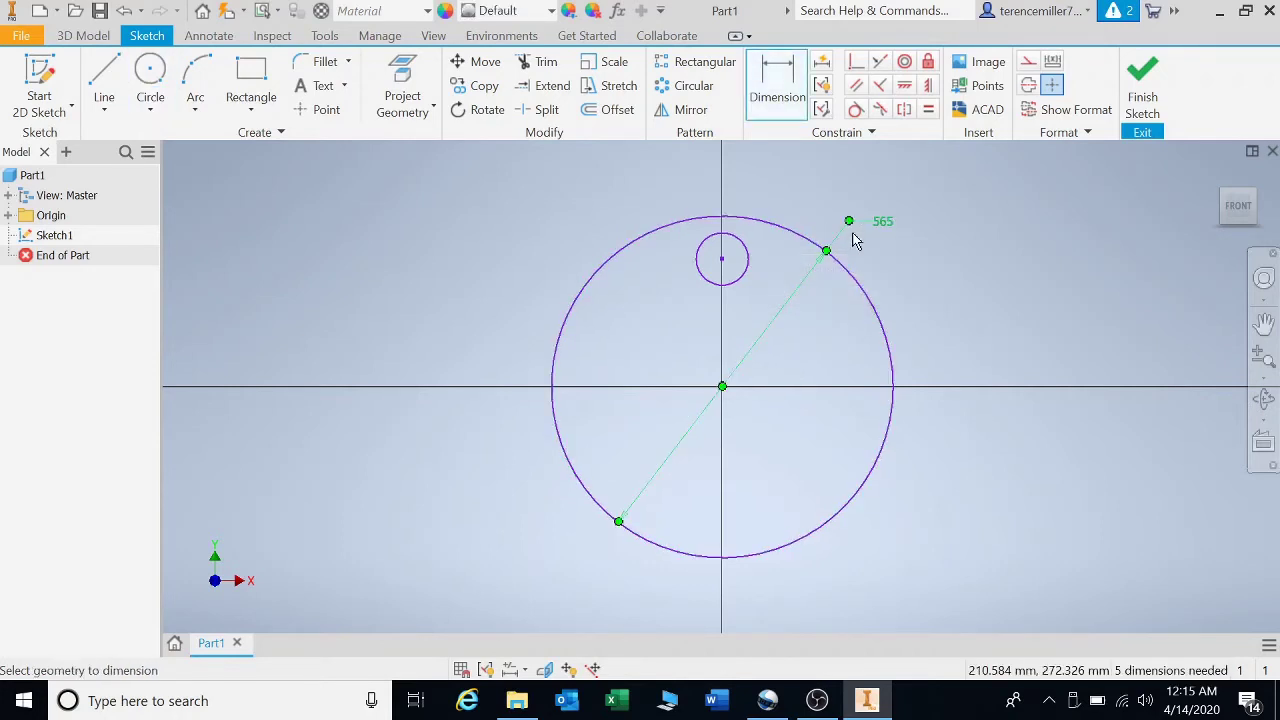
left_click(744, 255)
left_click(785, 211)
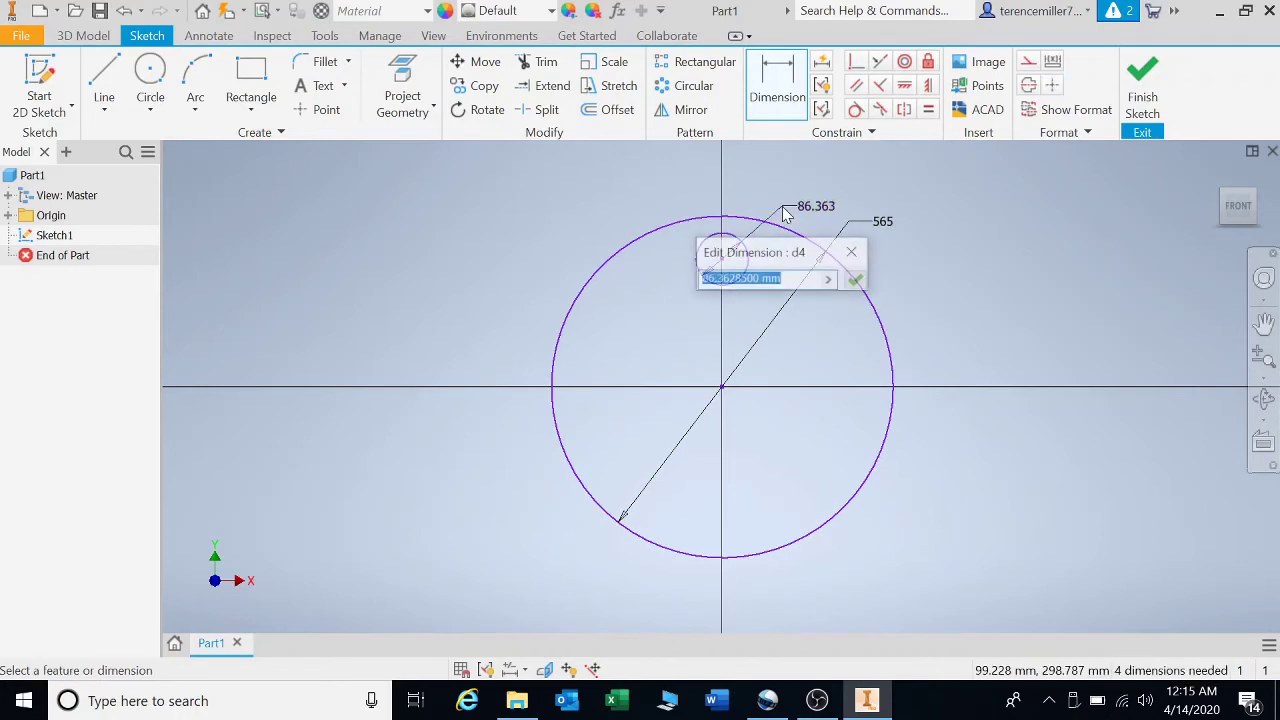
type("90")
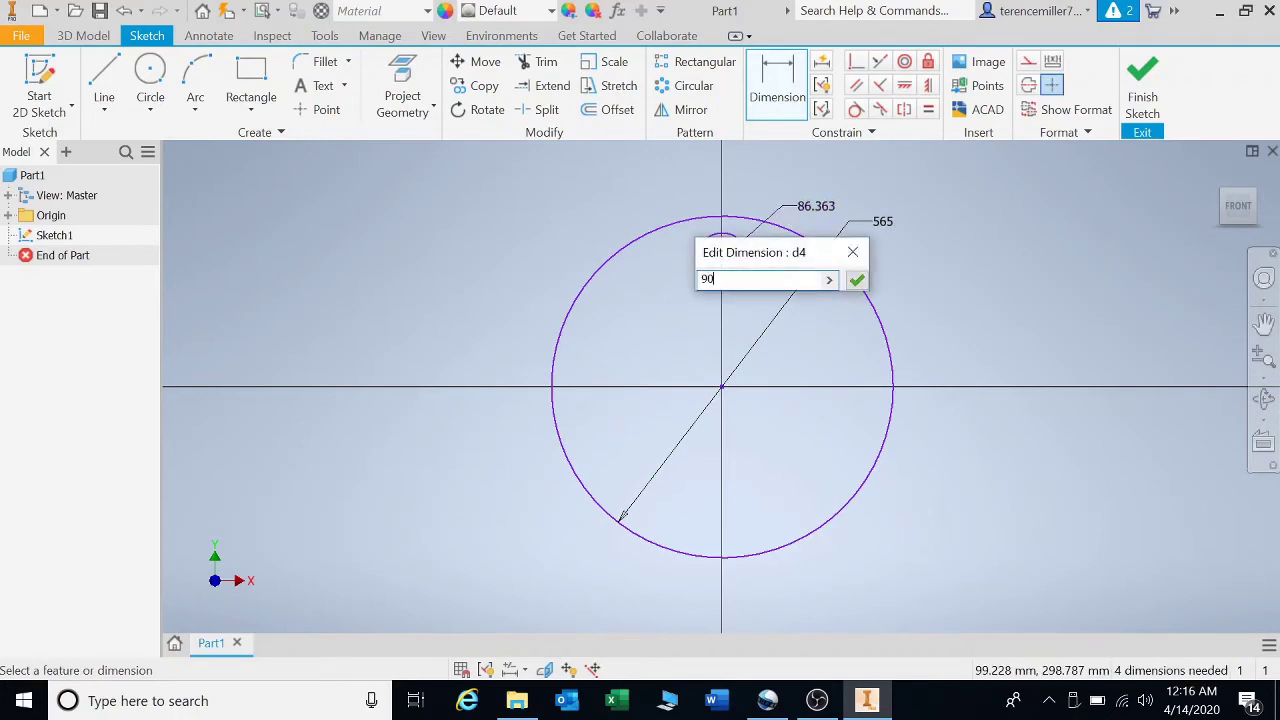
key("Return")
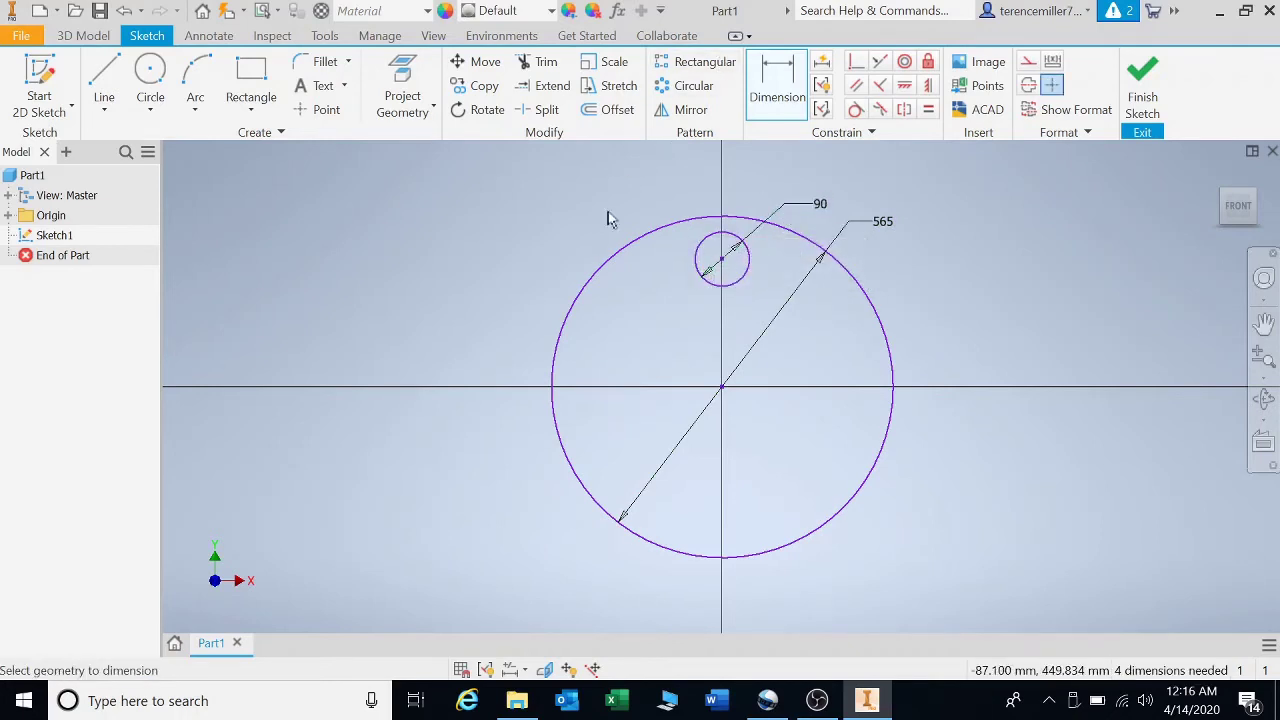
- Dimension the small circle's centre 215 vertically above the origin
left_click(775, 66)
left_click(722, 259)
left_click(724, 388)
left_click(670, 328)
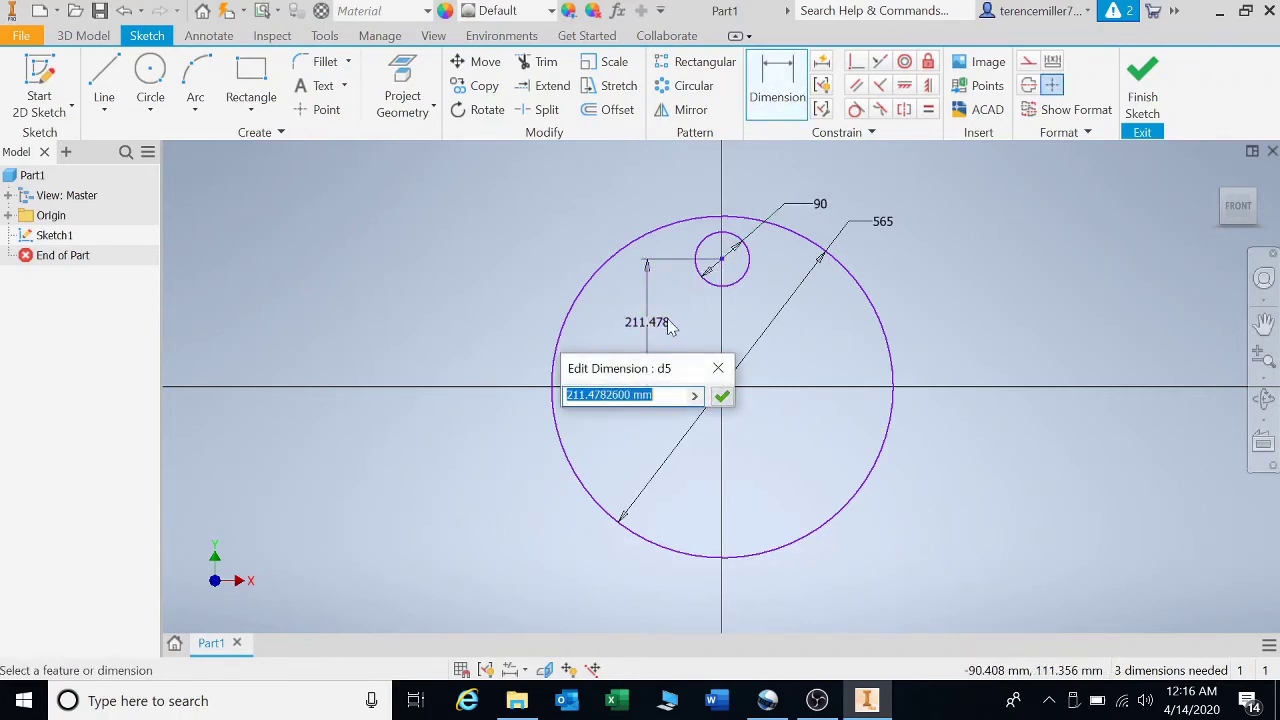
type("215")
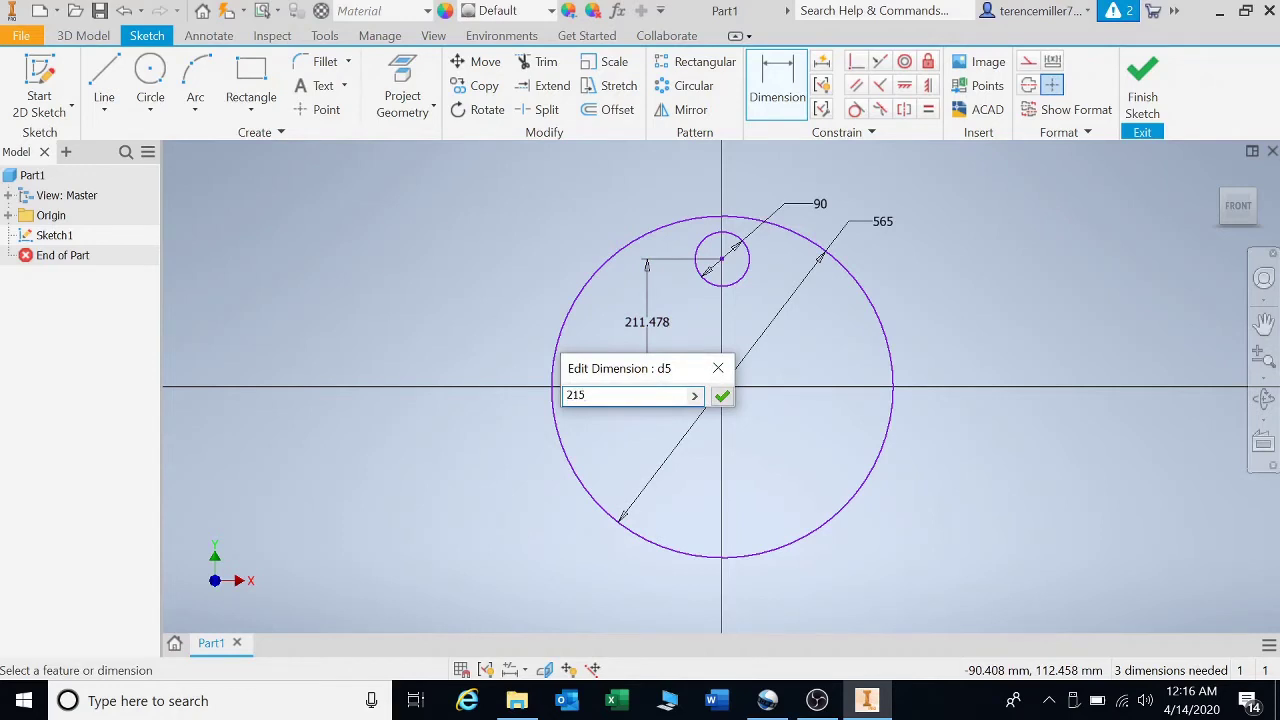
key("Return")
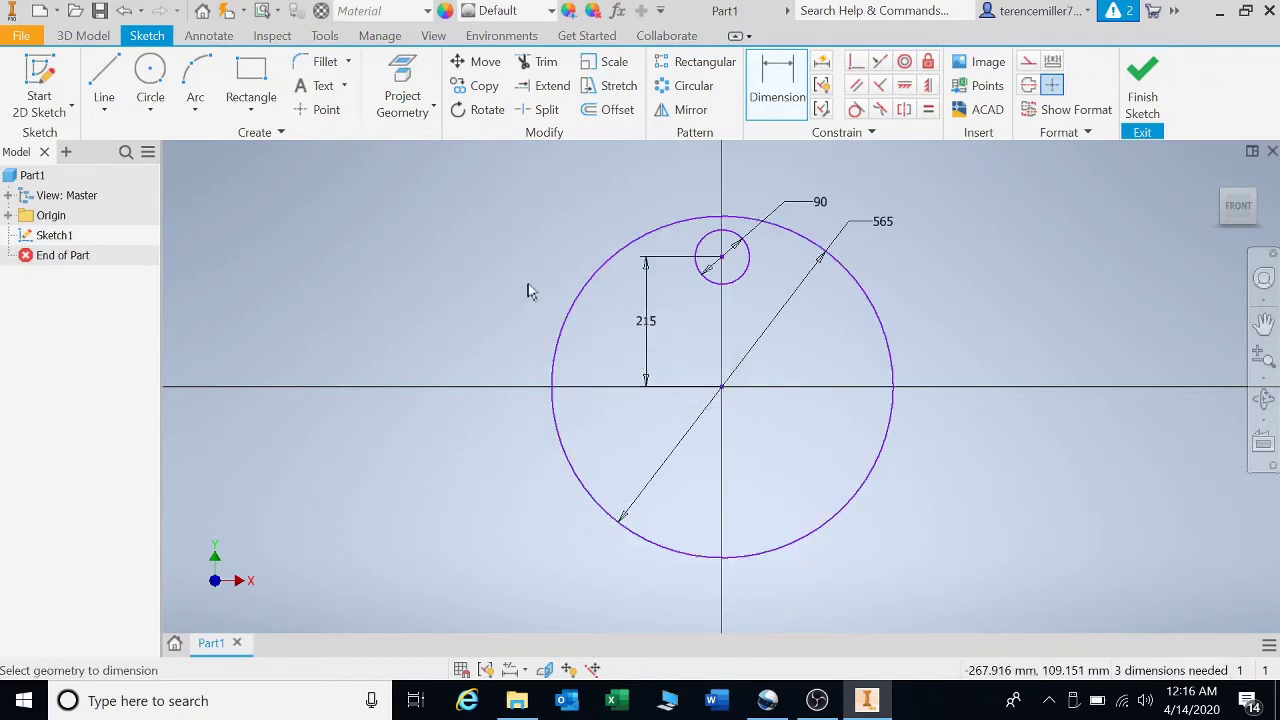
- Try a circular pattern of the small circle about the sketch centre, then cancel it
left_click(688, 87)
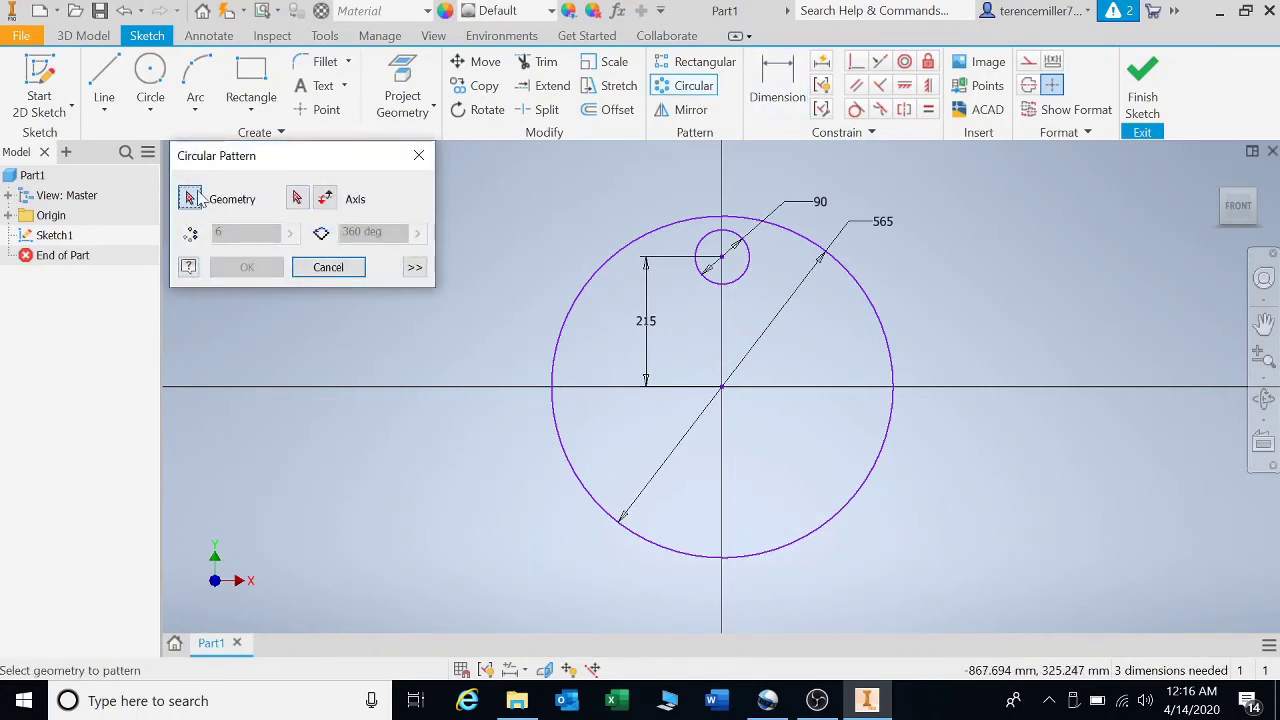
left_click(742, 247)
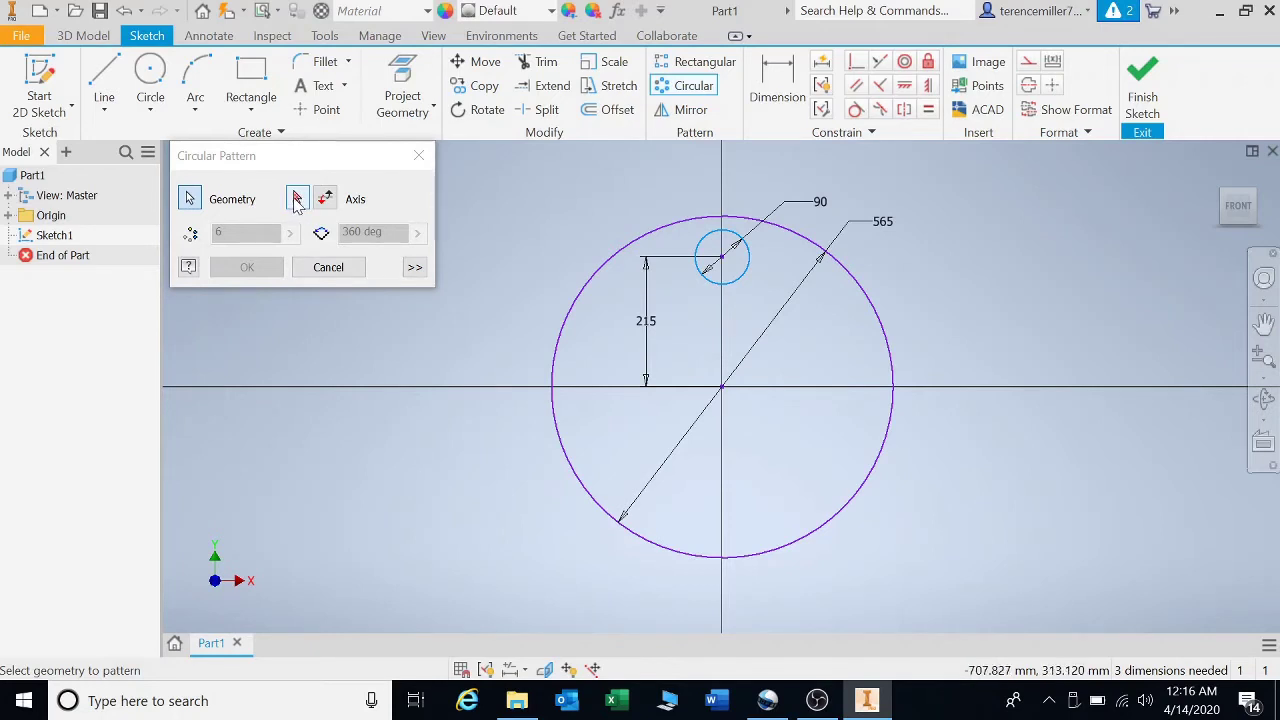
left_click(297, 199)
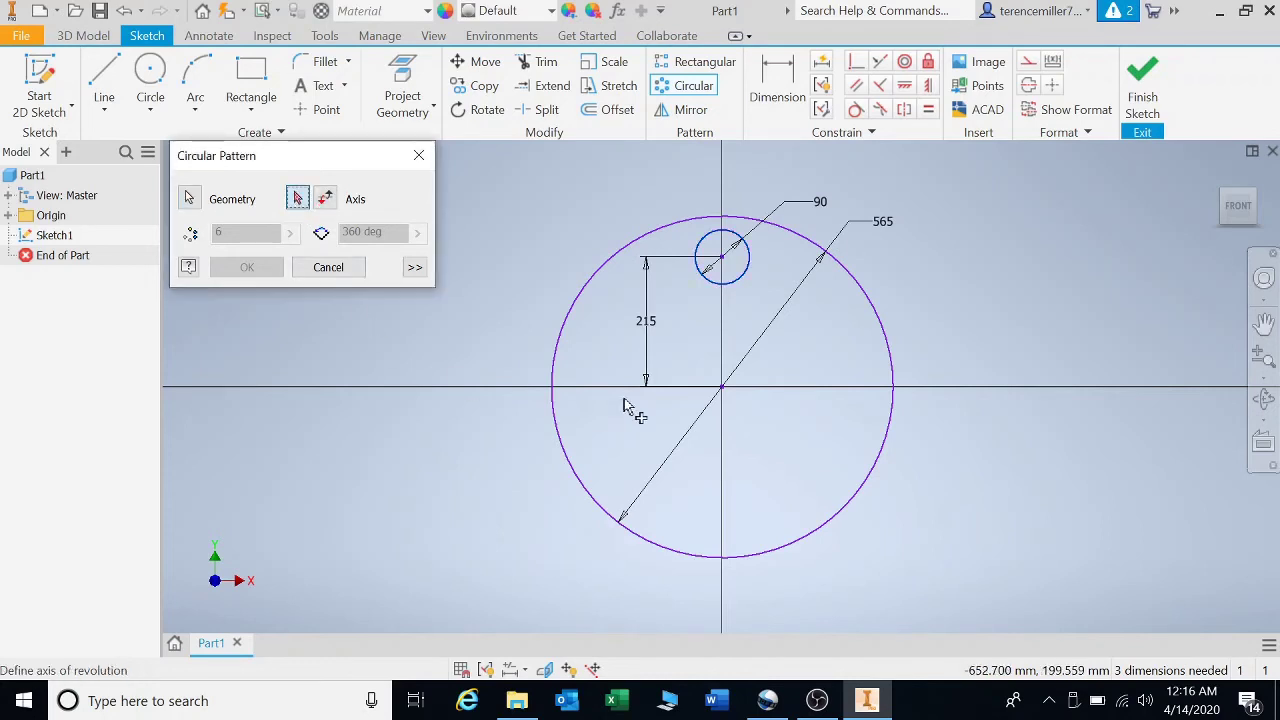
left_click(729, 400)
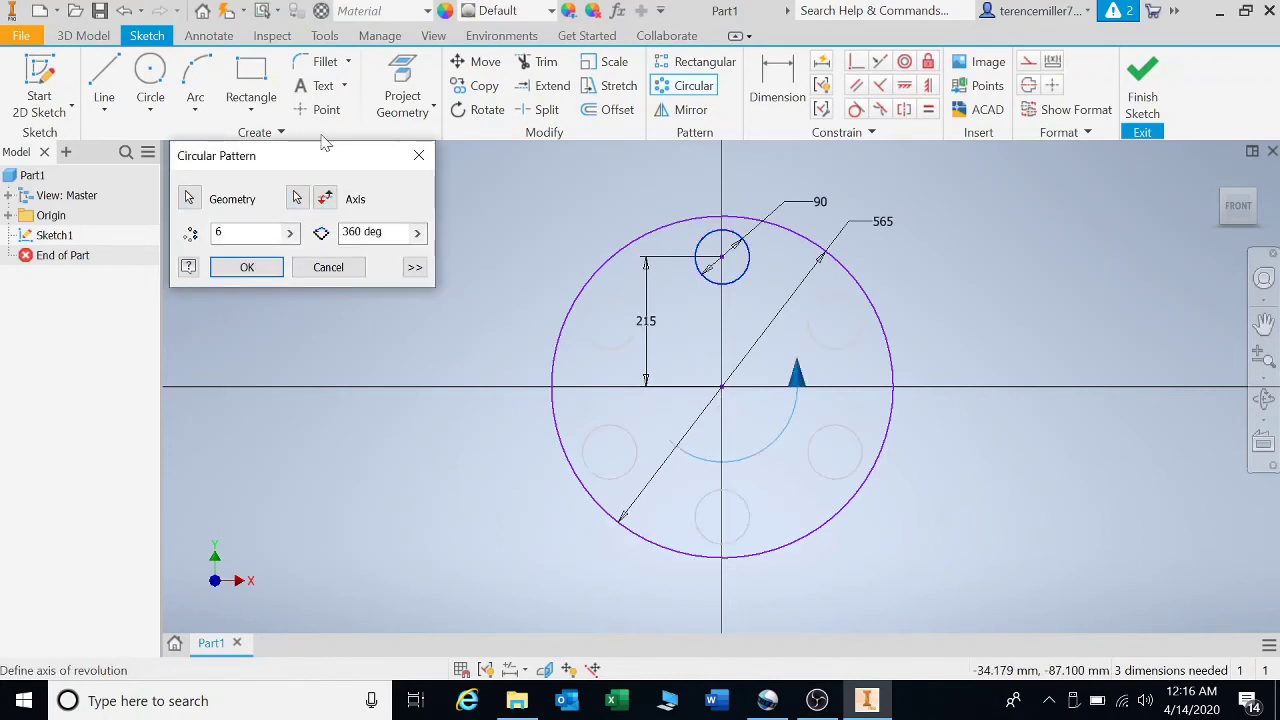
key("Escape")
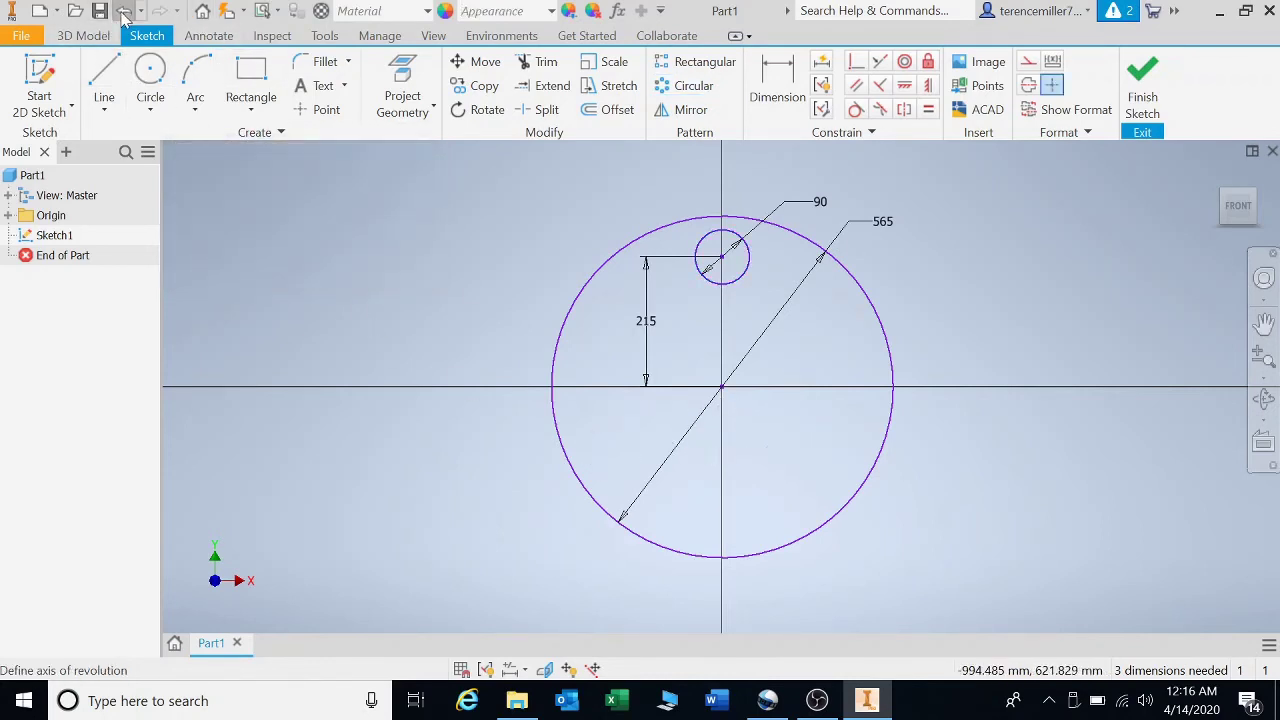
- Restart the circular pattern on the small circle with the large circle as axis, and flip the direction
left_click(685, 87)
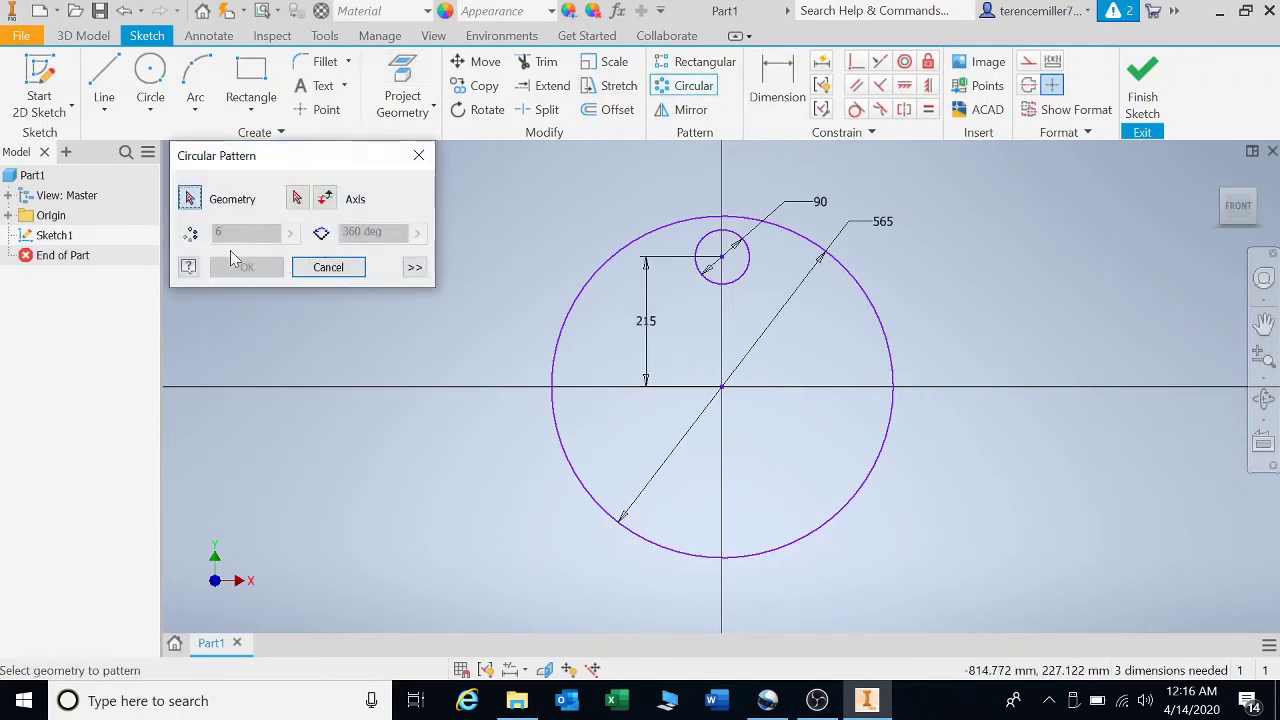
left_click(298, 199)
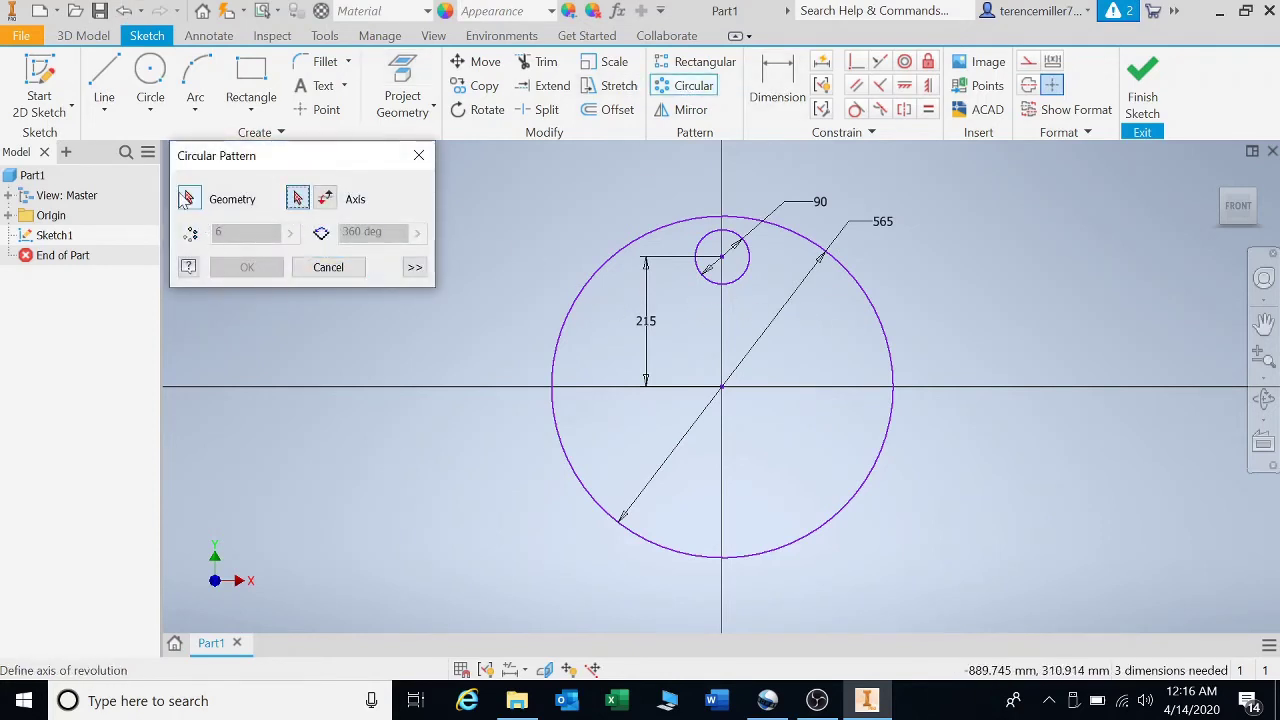
left_click(697, 266)
left_click(297, 199)
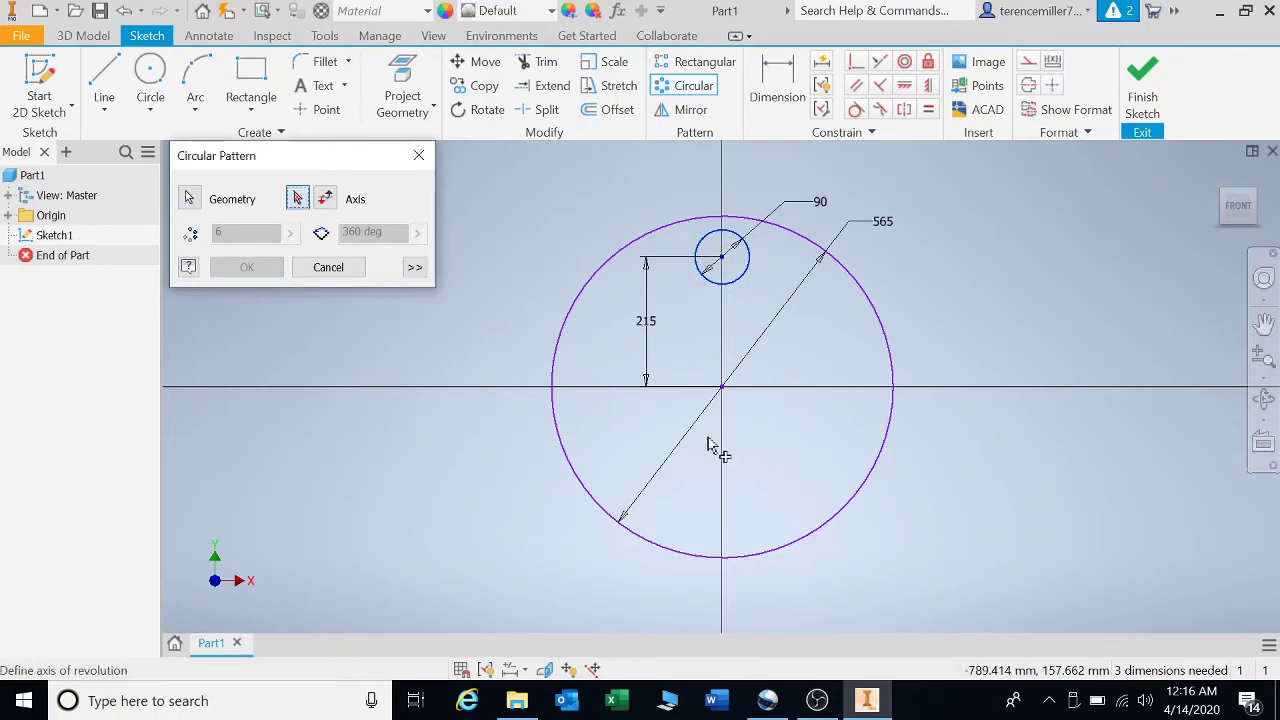
left_click(888, 324)
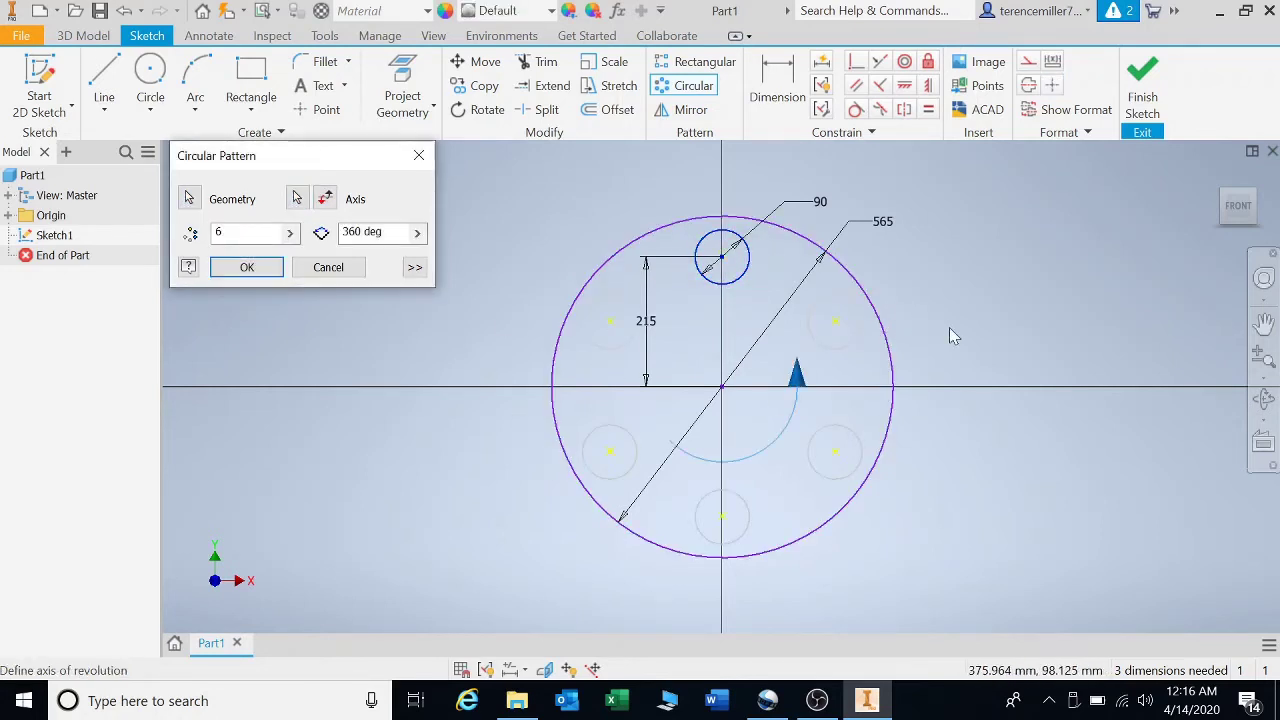
left_click(325, 198)
left_click(327, 199)
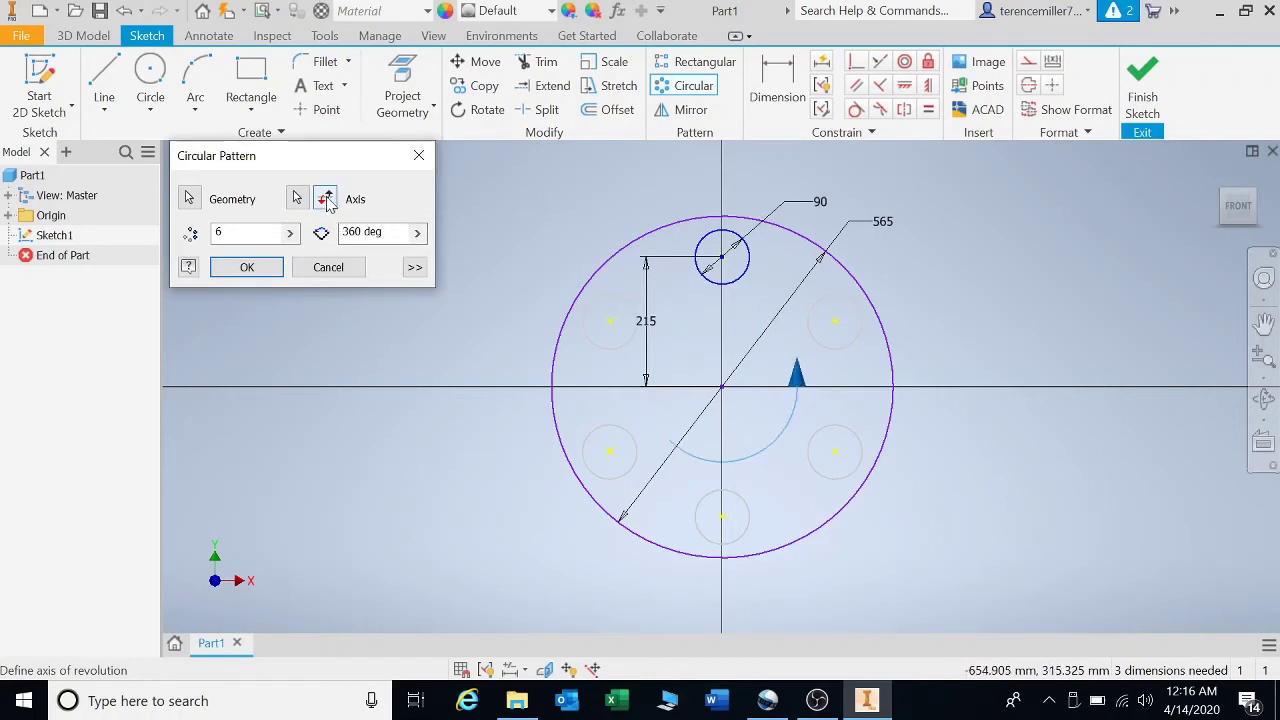
left_click(327, 199)
left_click(327, 199)
left_click(327, 199)
- Set the circular pattern to 11 instances over 360°
key("Tab")
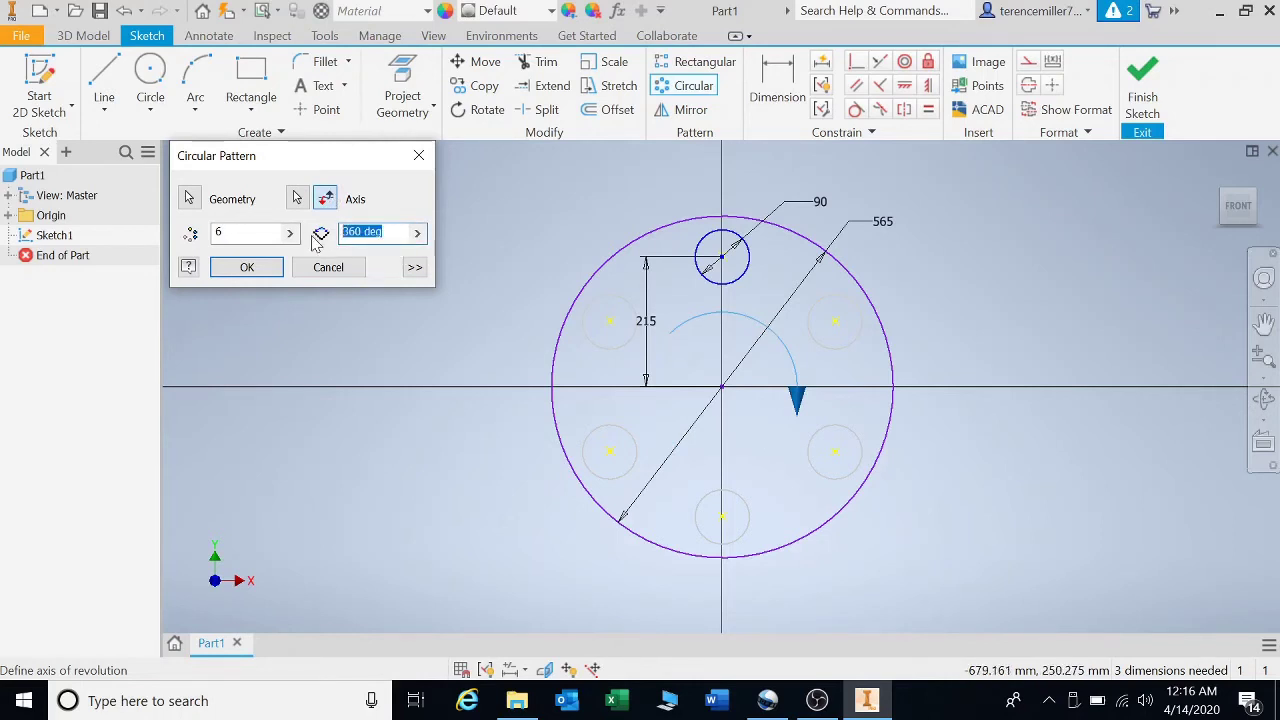
type("180")
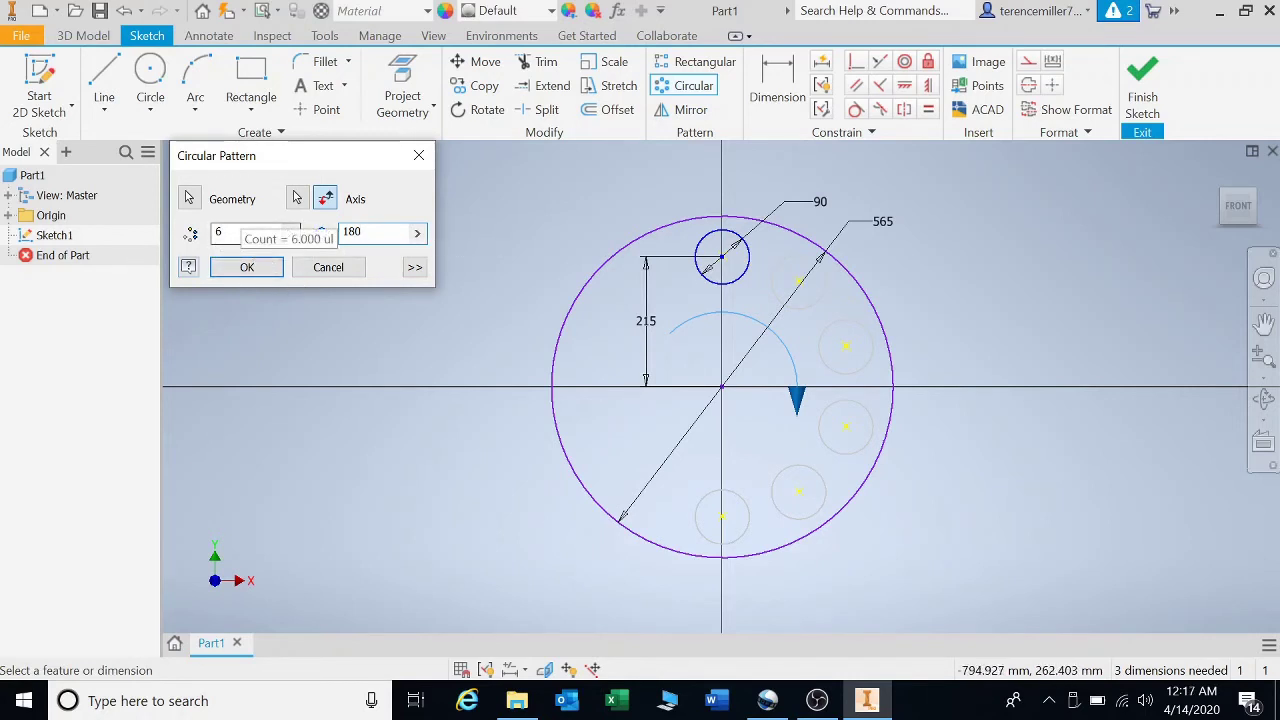
double_click(238, 232)
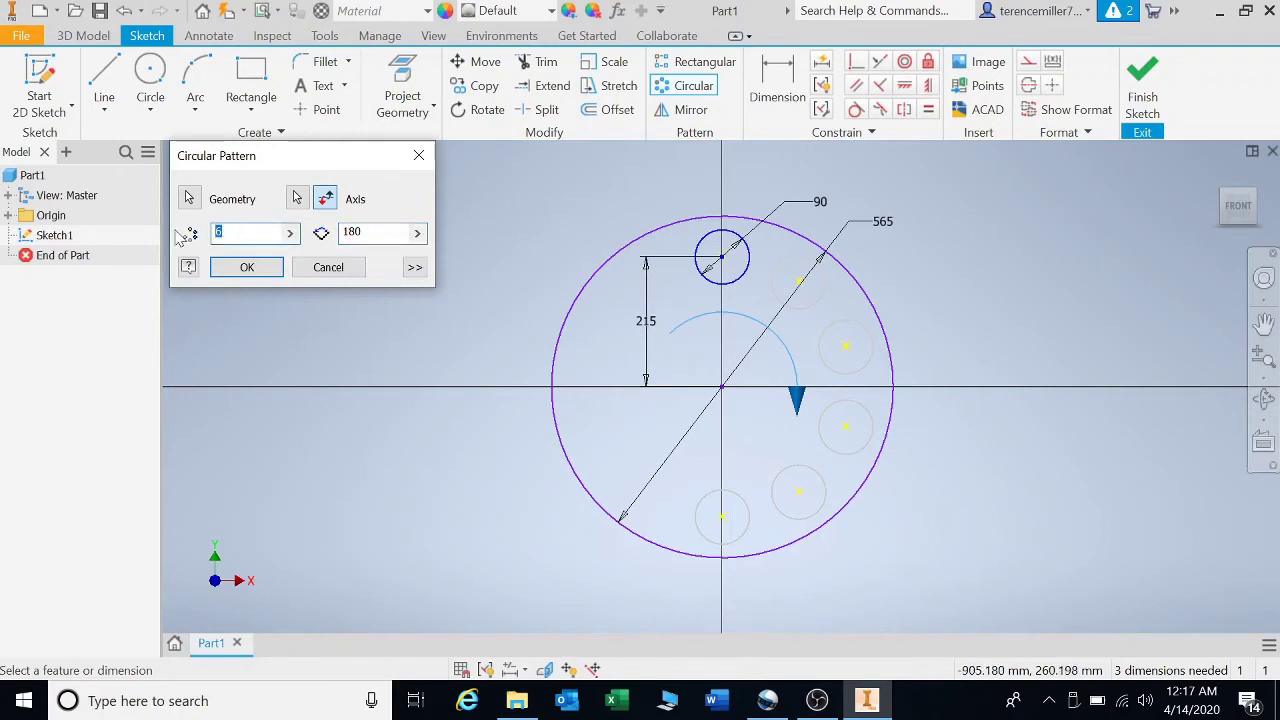
type("11")
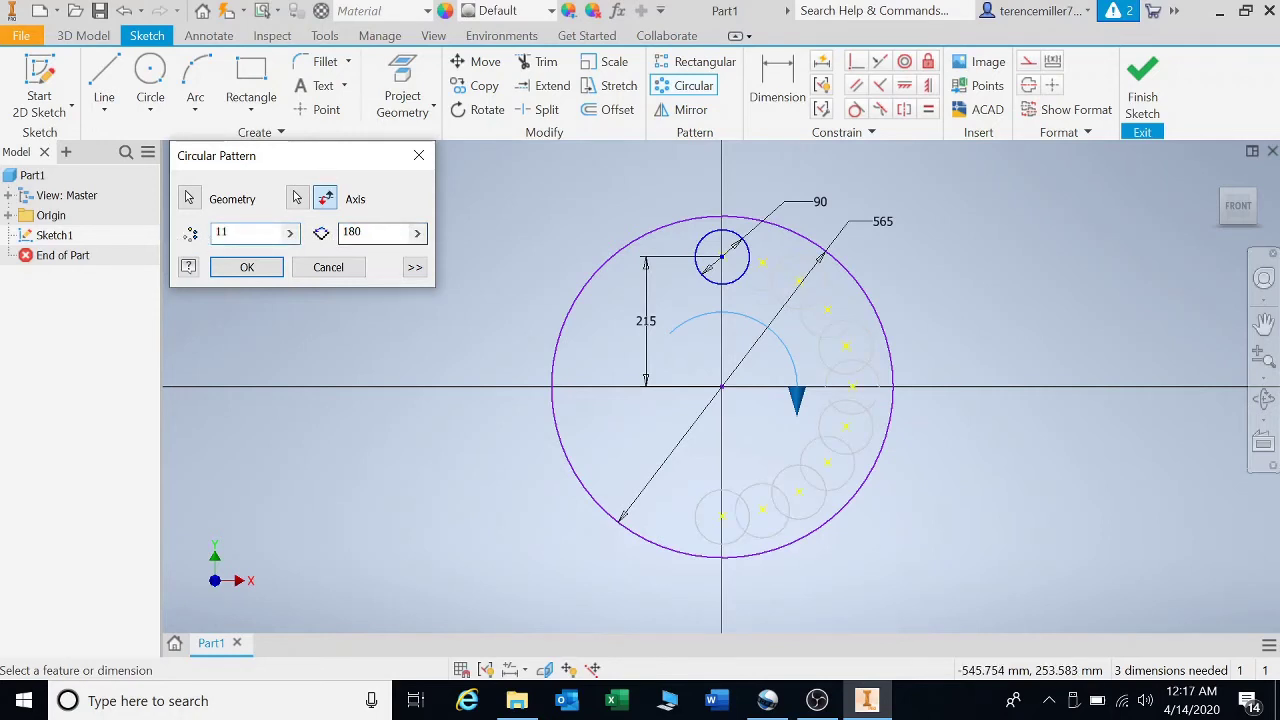
key("Tab")
type("3")
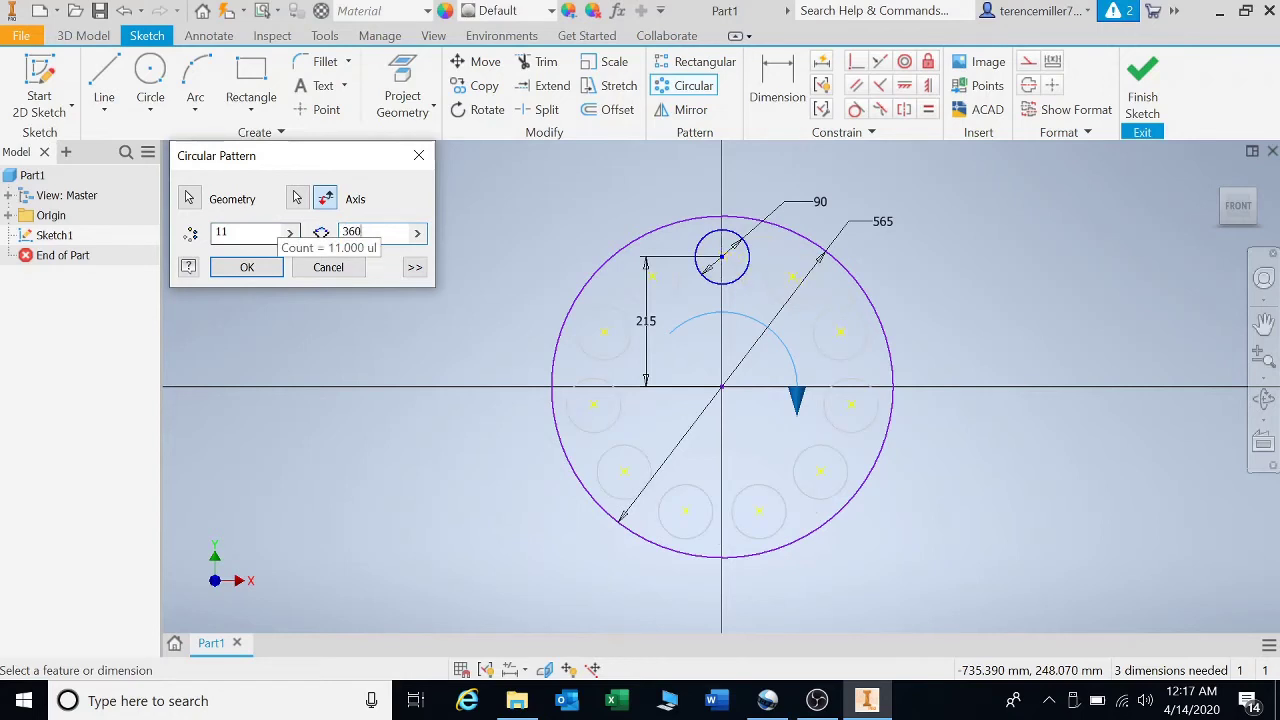
- Accept the 11-circle pattern and extrude the flange profile 10 mm
left_click(247, 267)
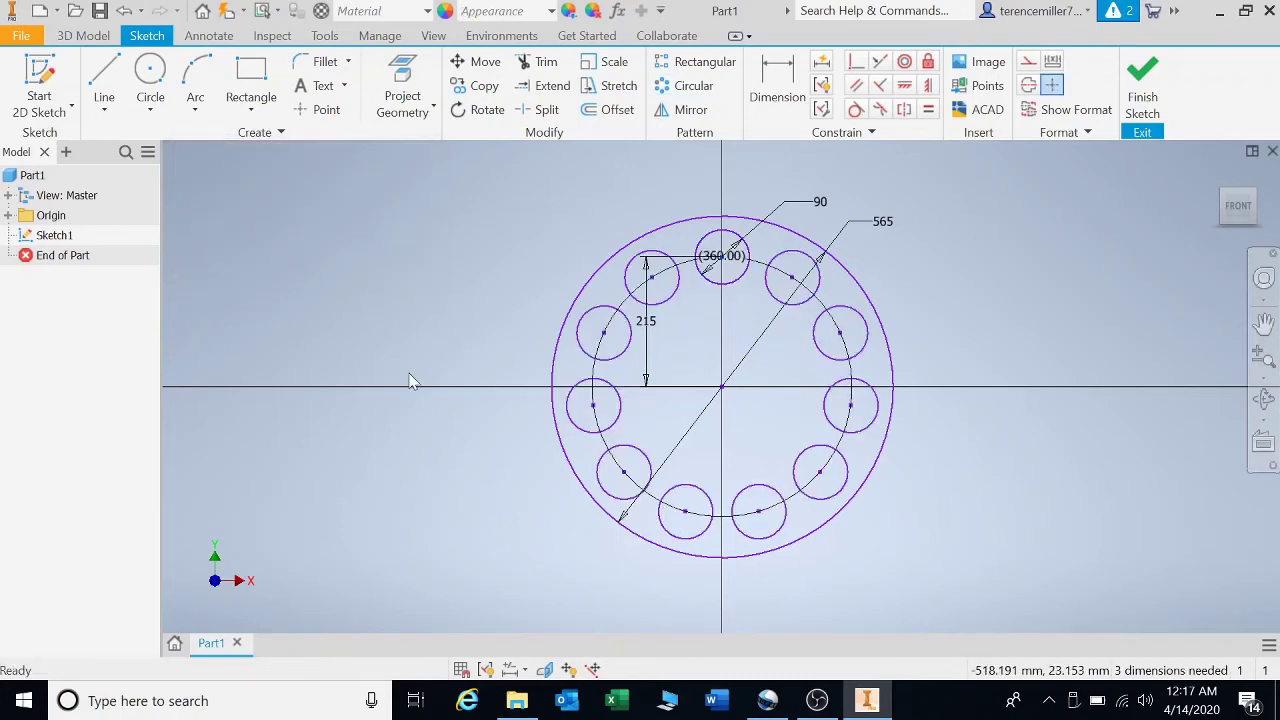
key("e")
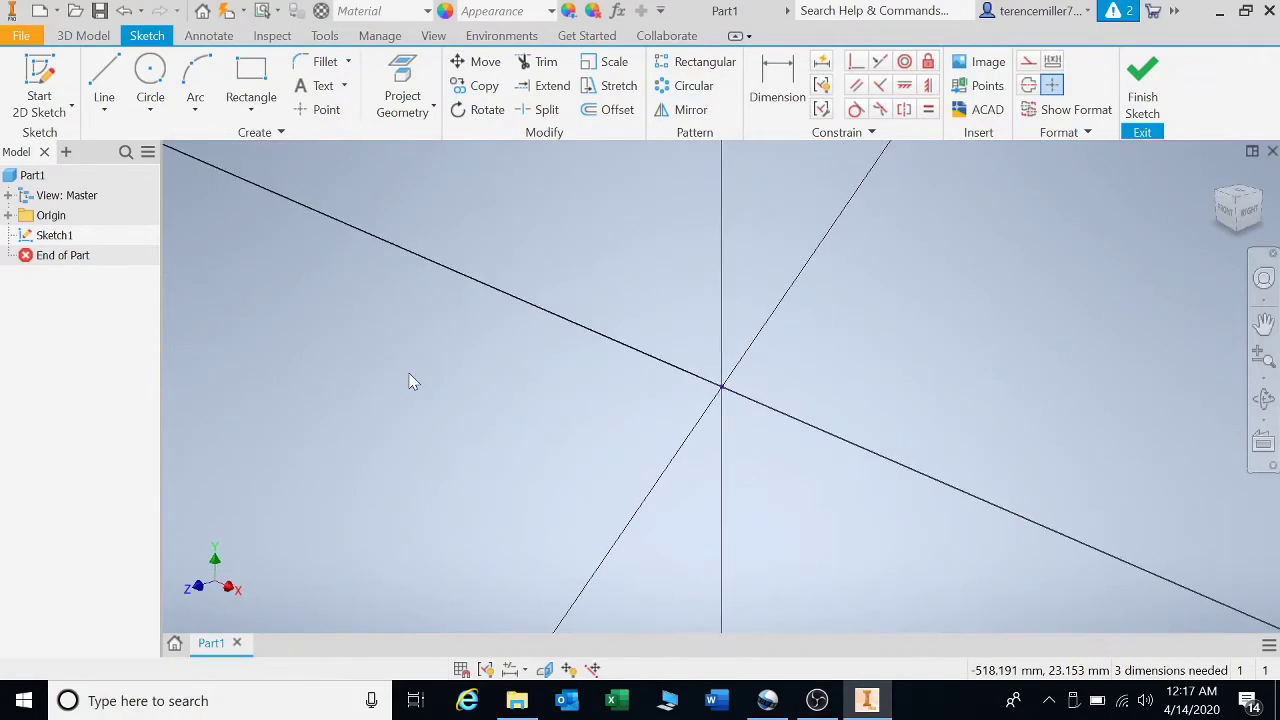
scroll(832, 466, "down", 5)
scroll(826, 464, "down", 3)
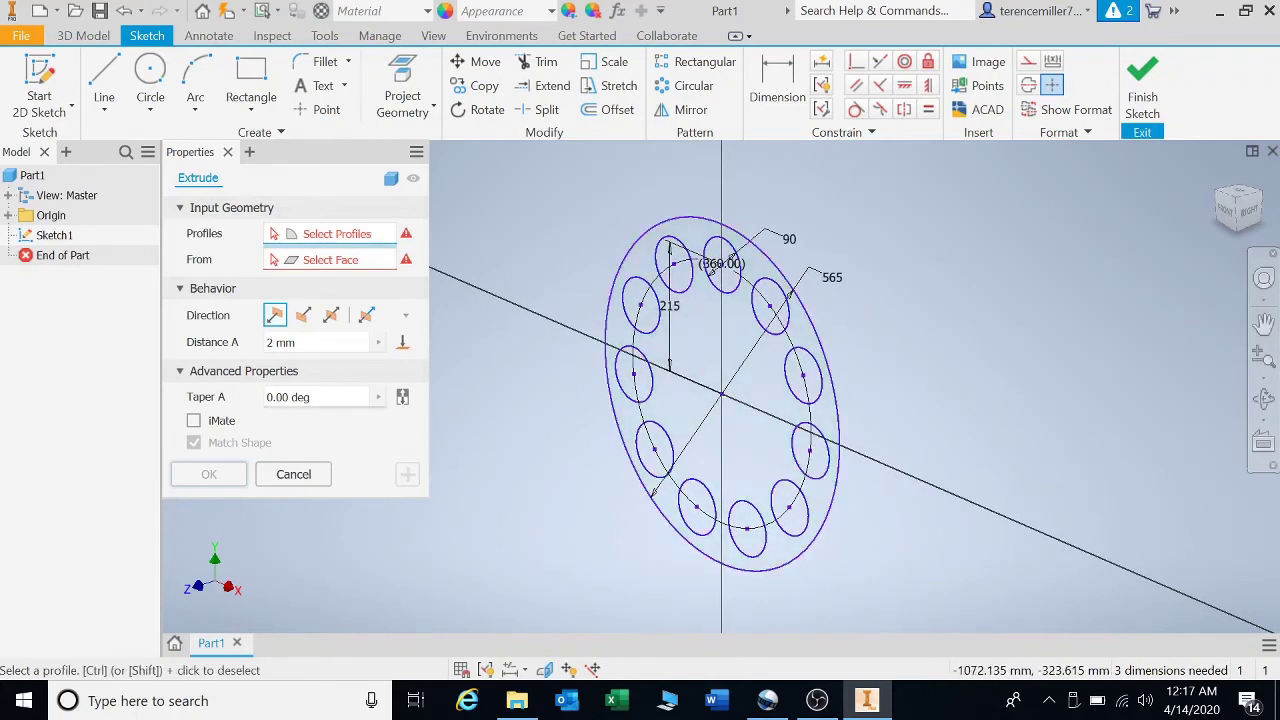
left_click(688, 375)
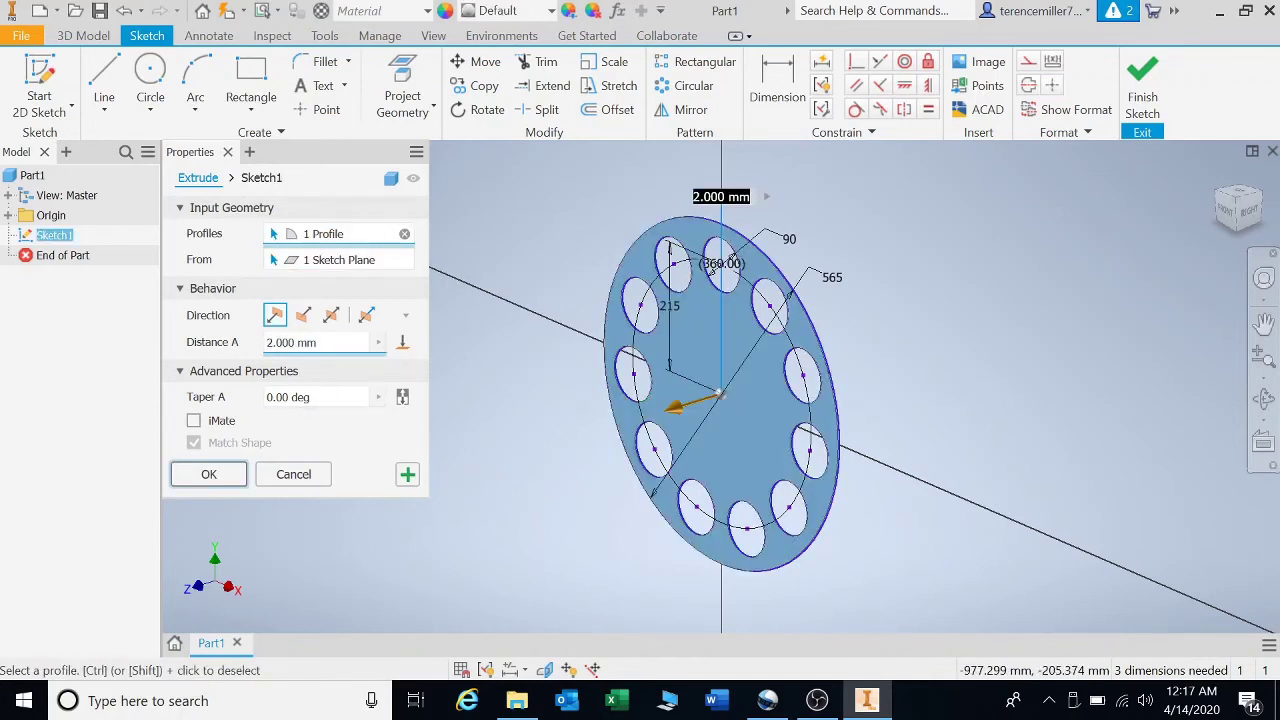
type("10")
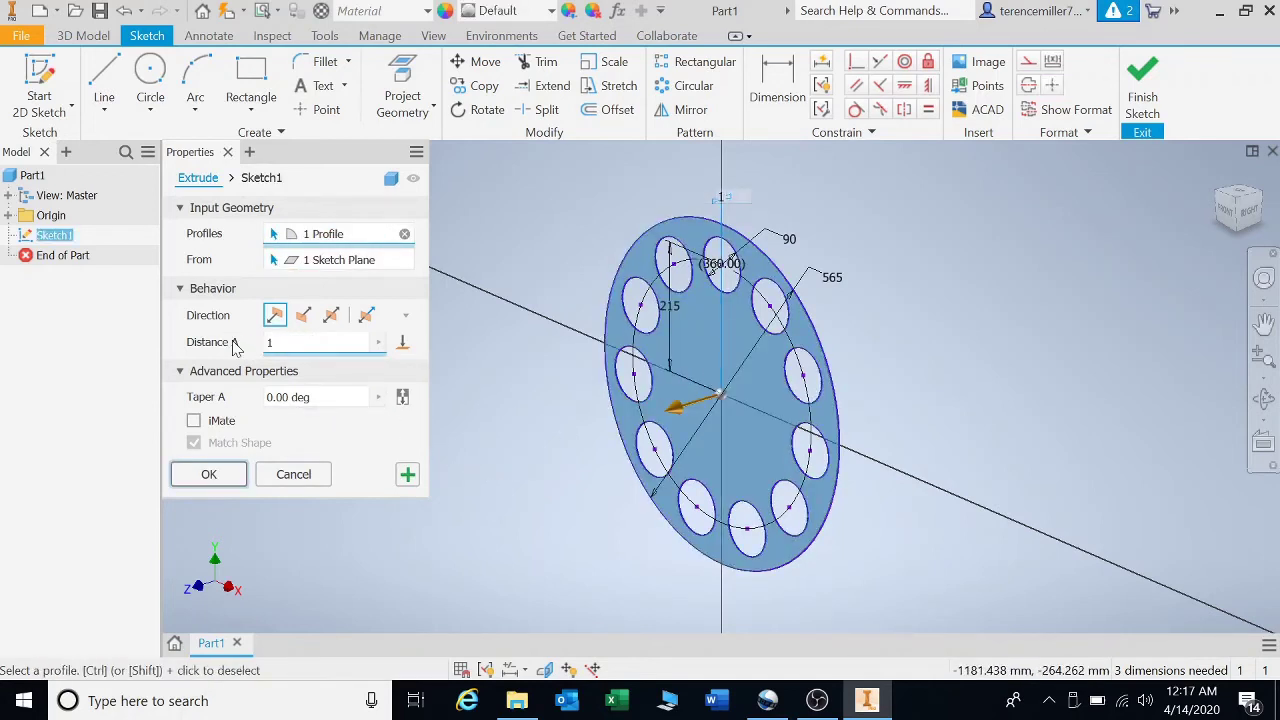
left_click(212, 474)
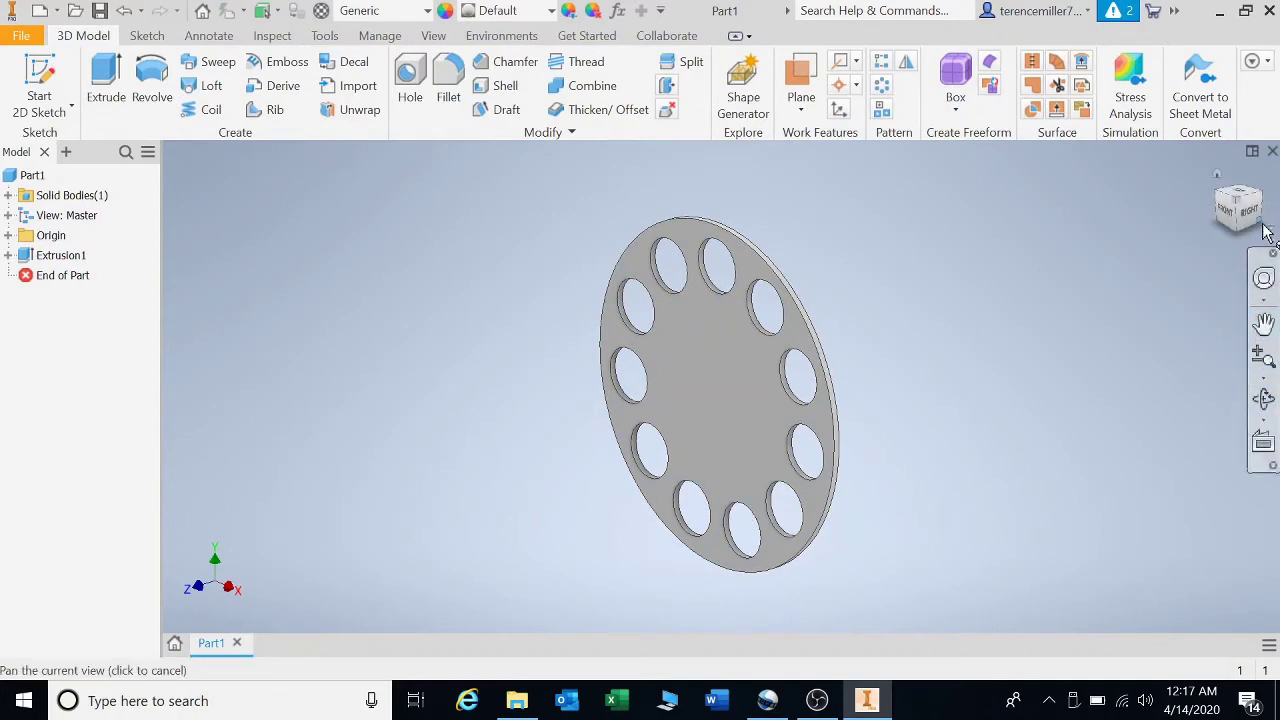
- Undo the 10 mm extrusion twice and delete all the flange sketch geometry
left_click(1271, 151)
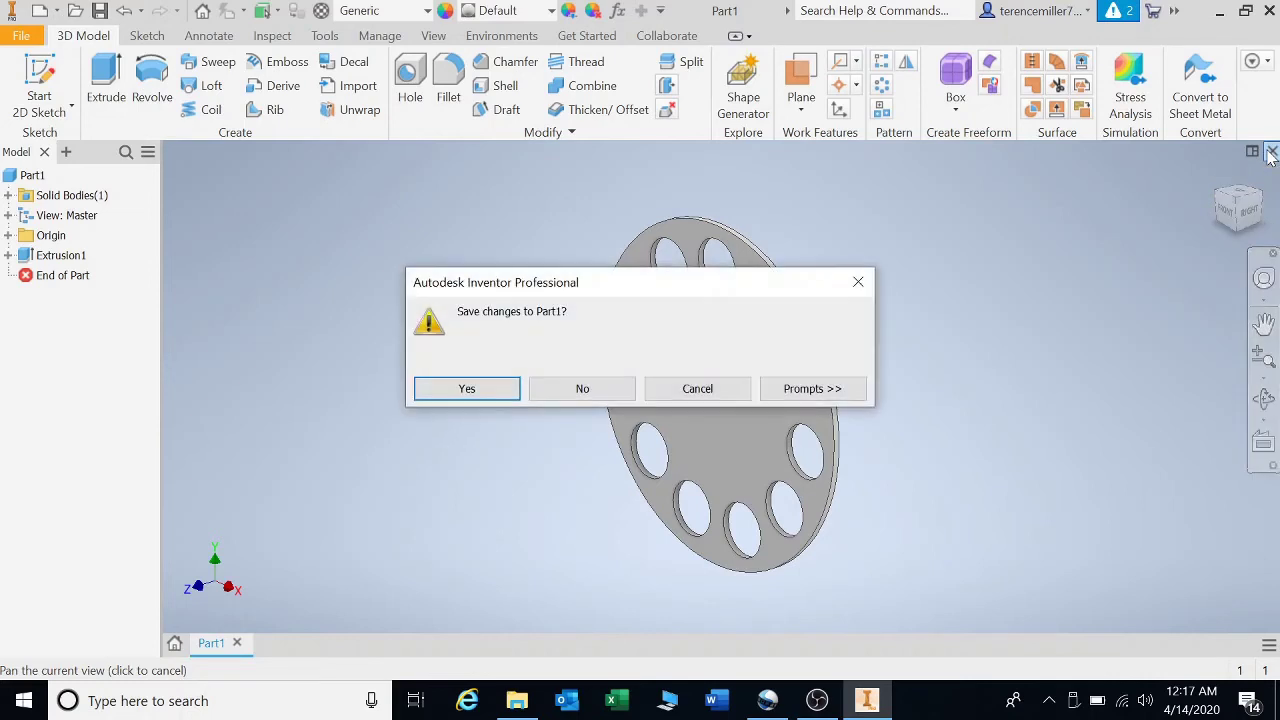
left_click(859, 284)
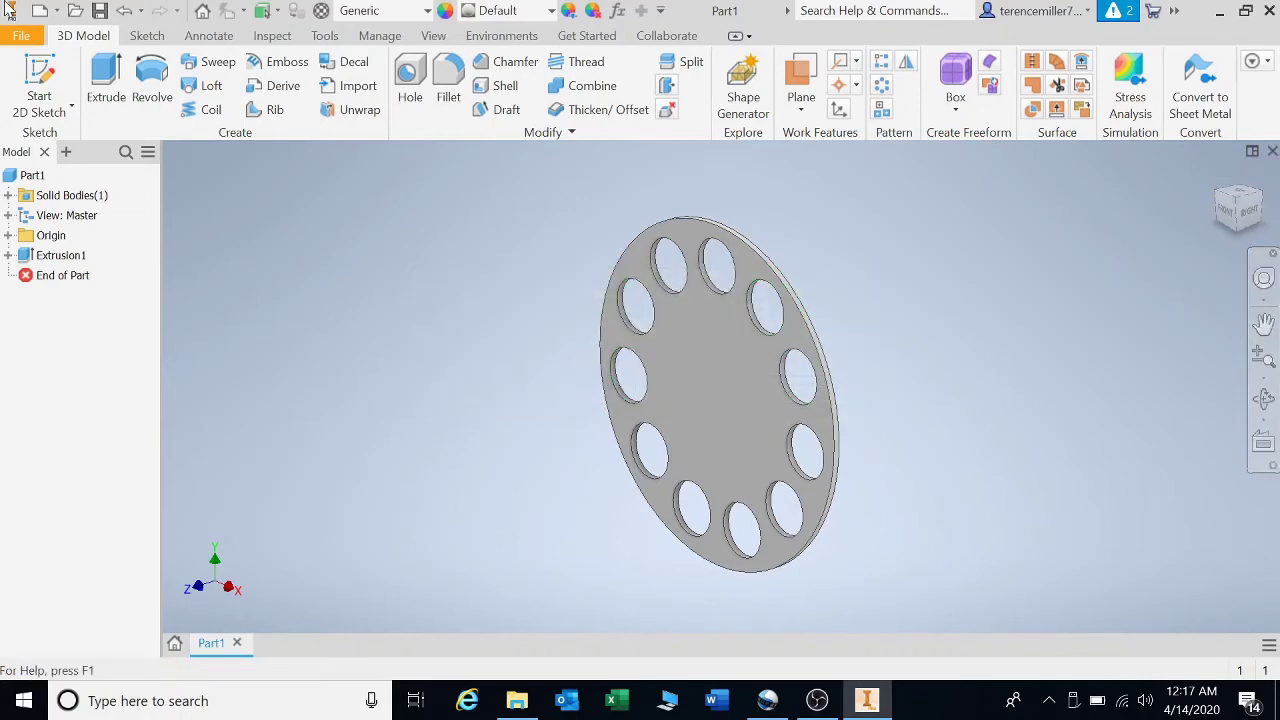
left_click(125, 11)
left_click(126, 11)
mouse_move(548, 198)
left_mouse_down()
mouse_move(817, 526)
mouse_move(888, 634)
left_mouse_up()
key("Delete")
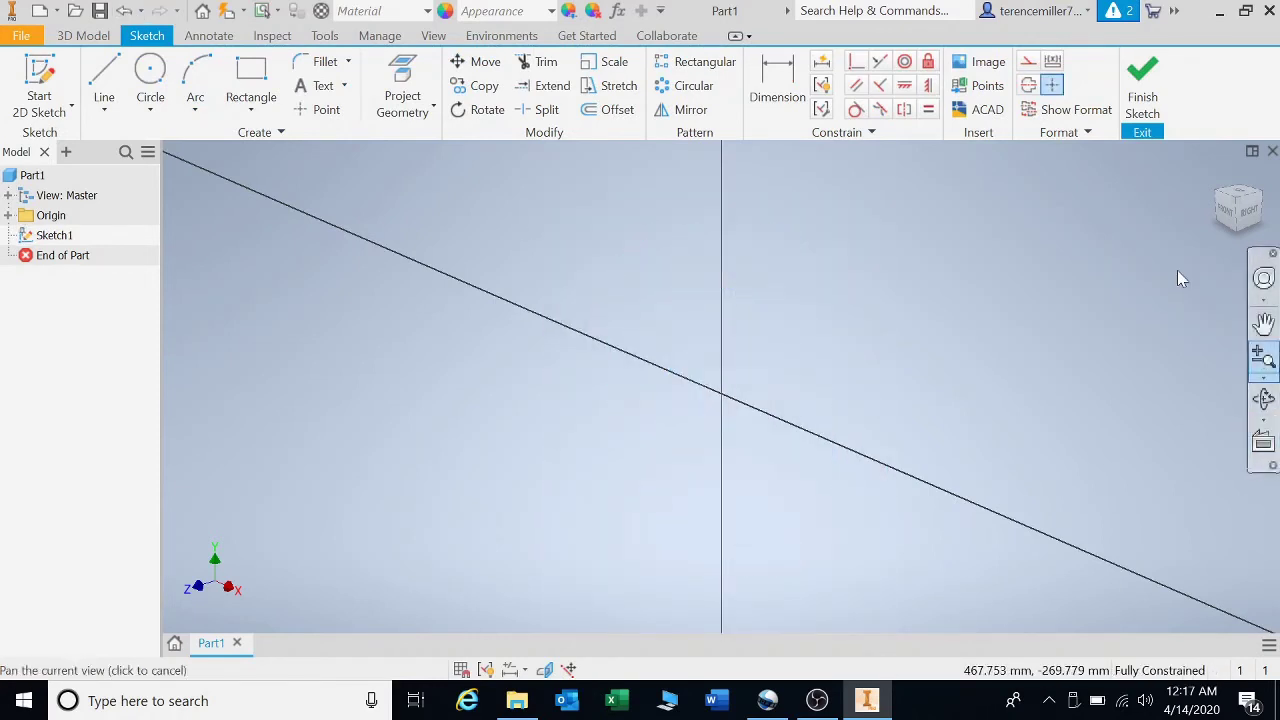
- In the front view, draw a tall rectangle with overlapping circles at upper-left and lower-right
left_click(1224, 215)
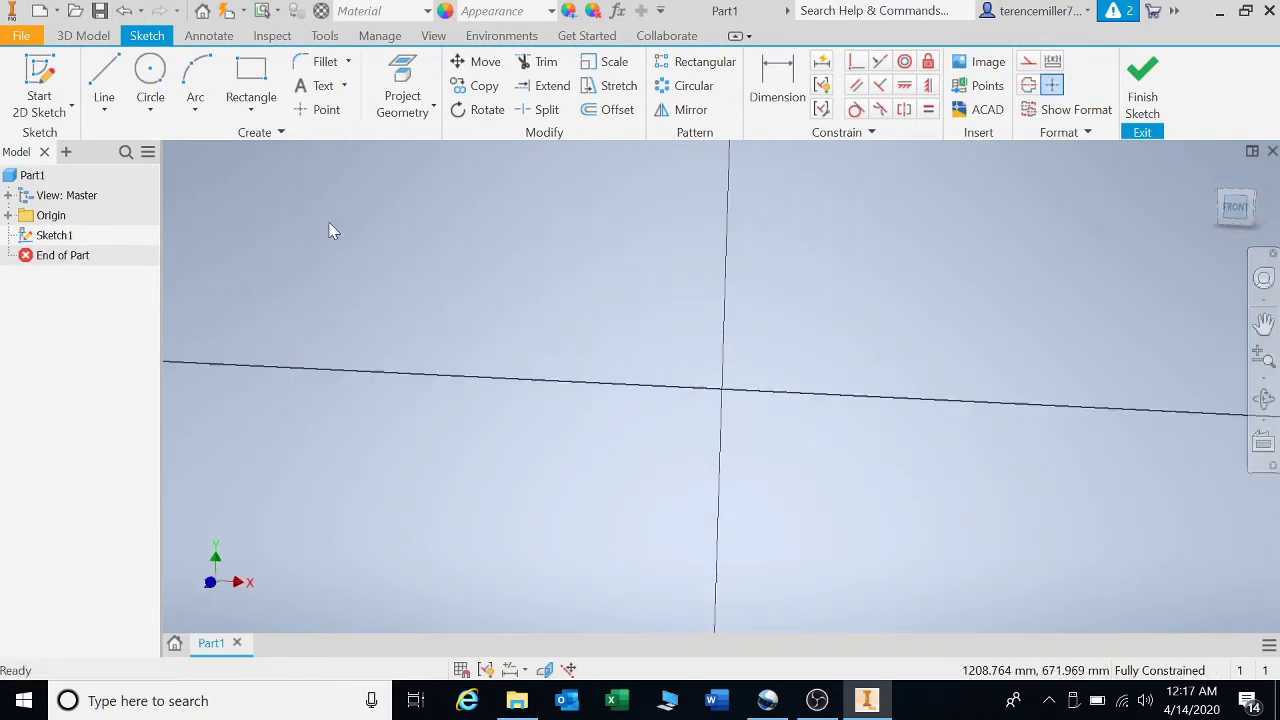
left_click(248, 77)
left_click(401, 262)
left_click(471, 498)
left_click(150, 75)
left_click(360, 290)
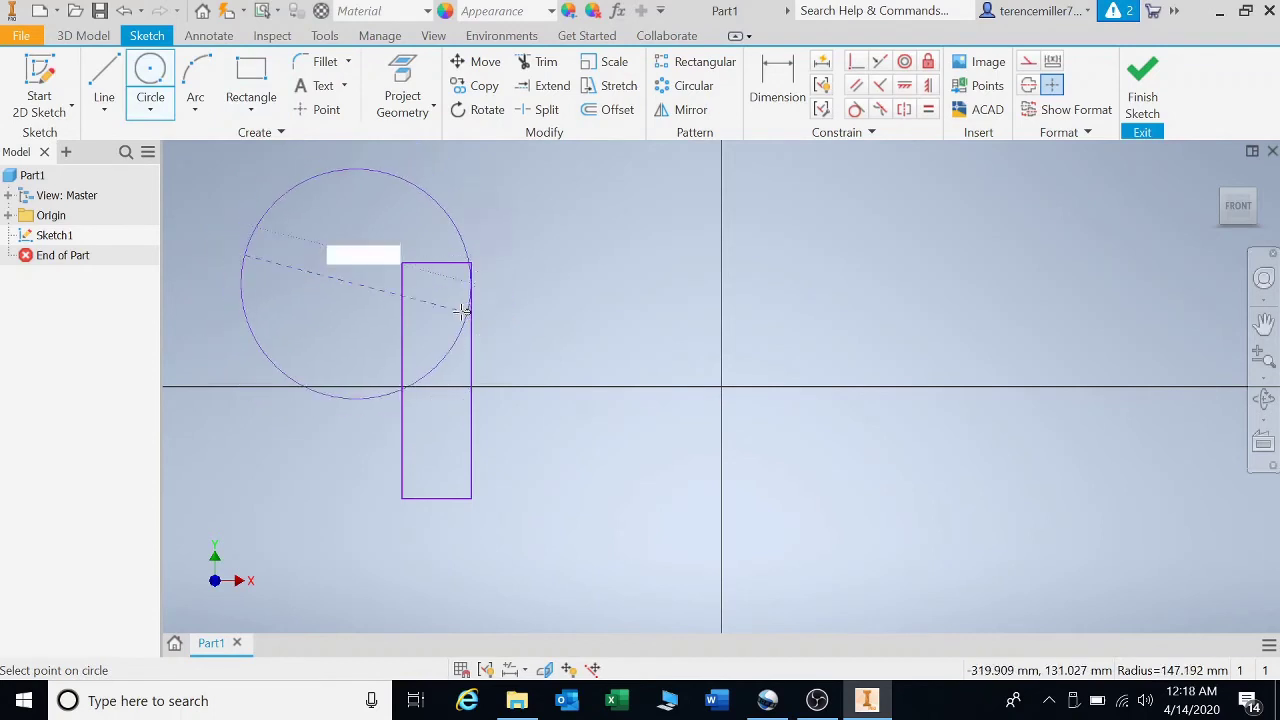
left_click(256, 250)
left_click(549, 461)
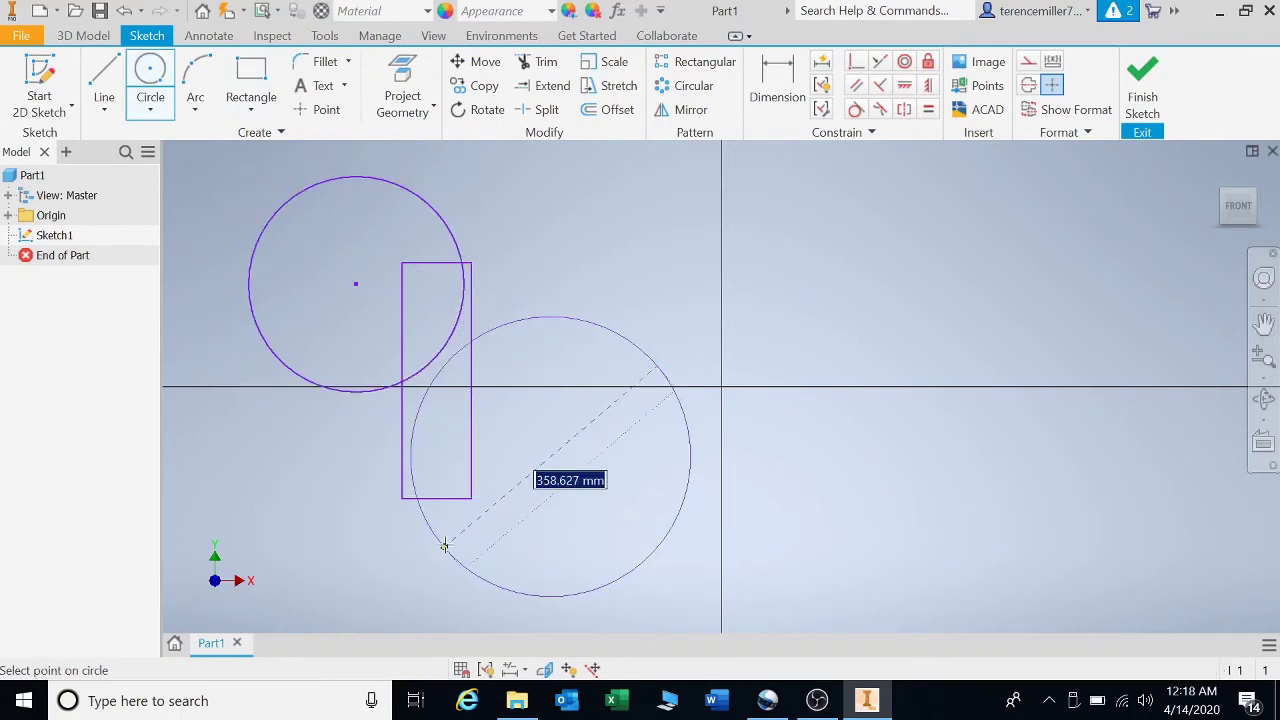
left_click(453, 538)
- Dimension the upper circle at 275 diameter and the lower circle at 325
left_click(777, 80)
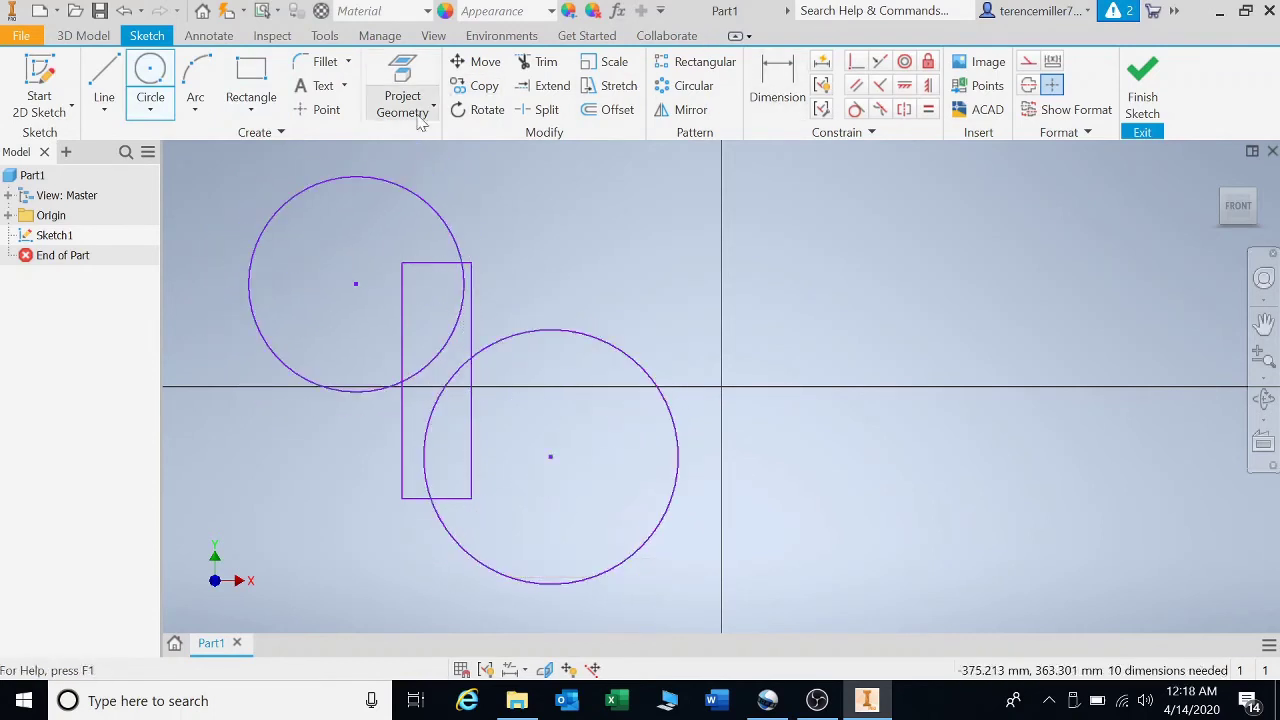
left_click(372, 179)
left_click(432, 176)
type("2")
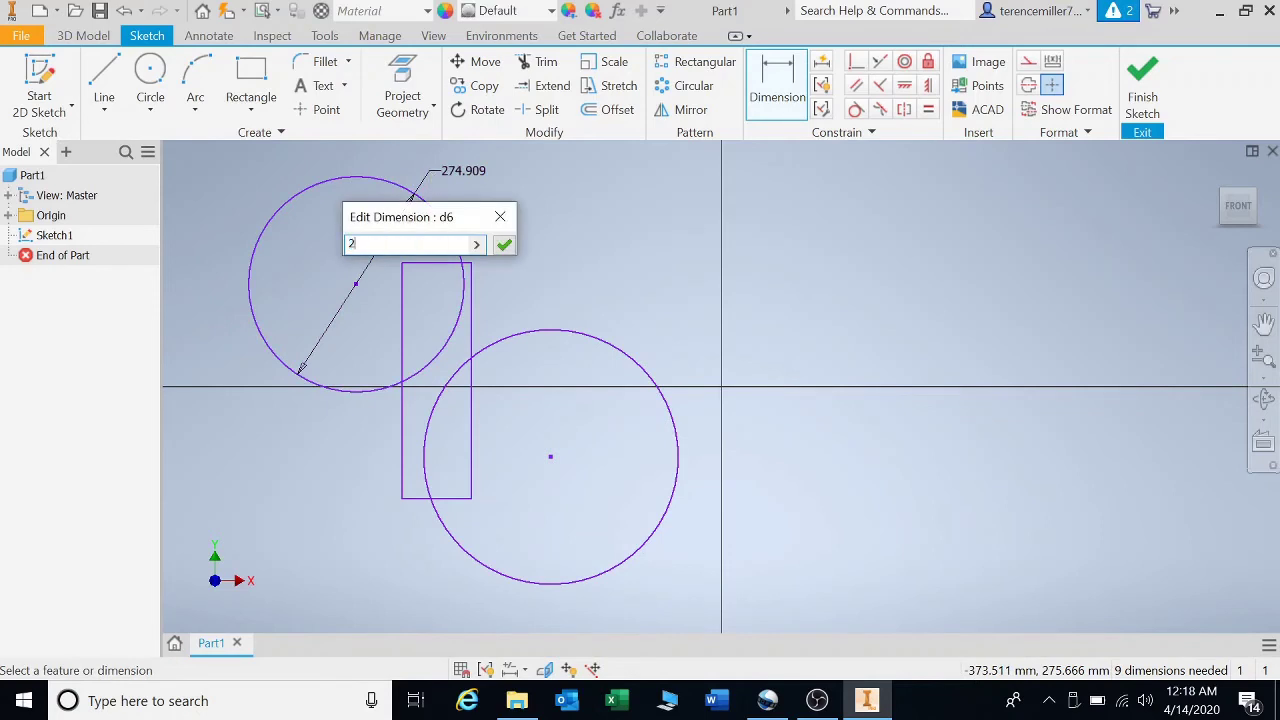
type("75")
key("Return")
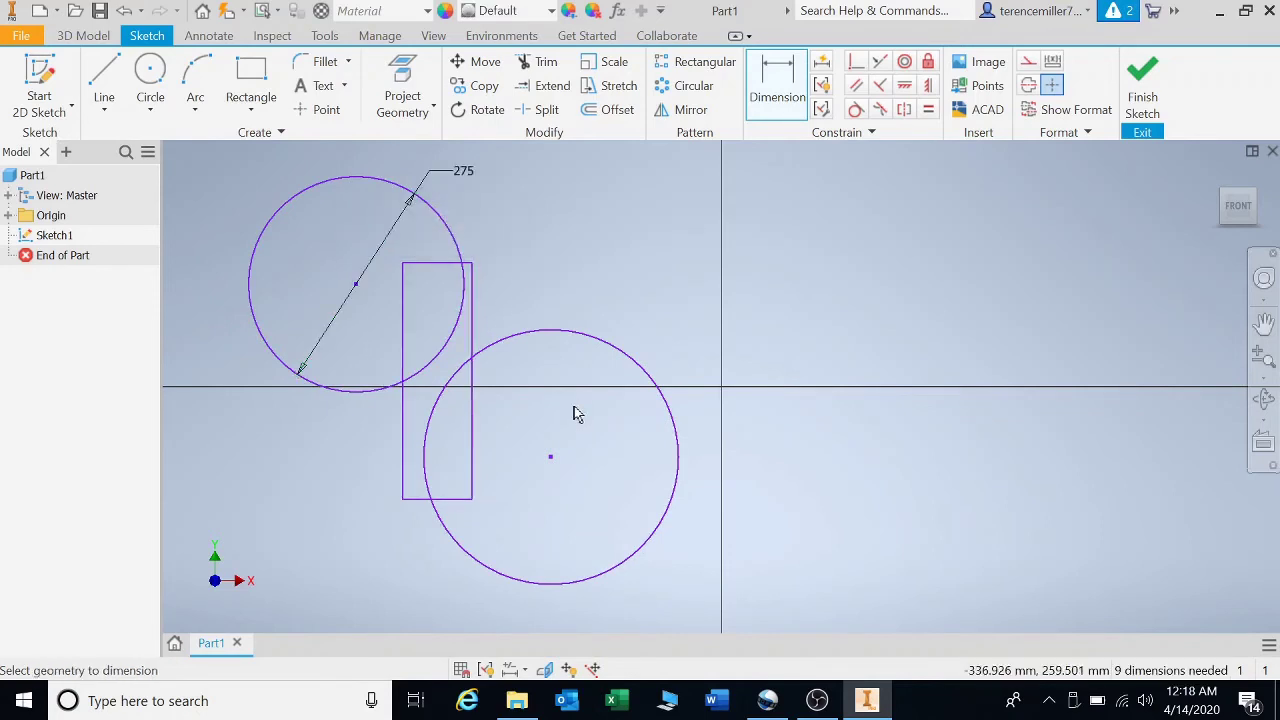
left_click(612, 354)
left_click(639, 337)
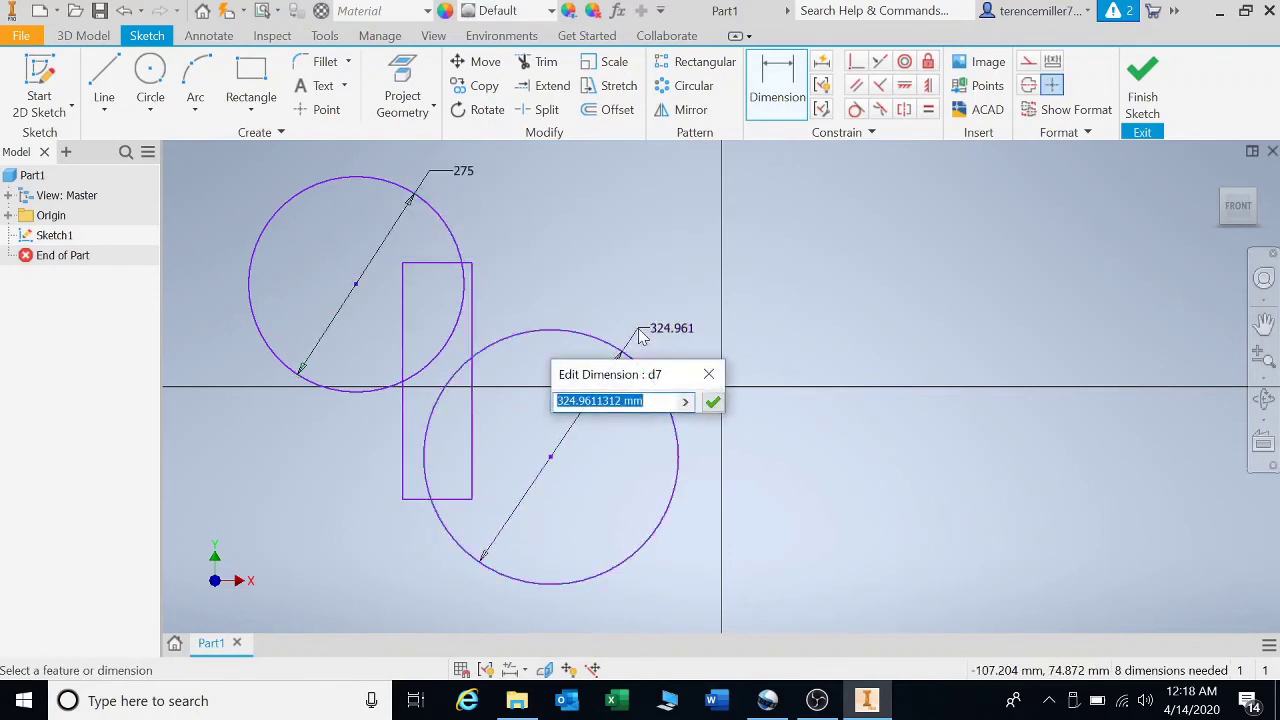
type("325")
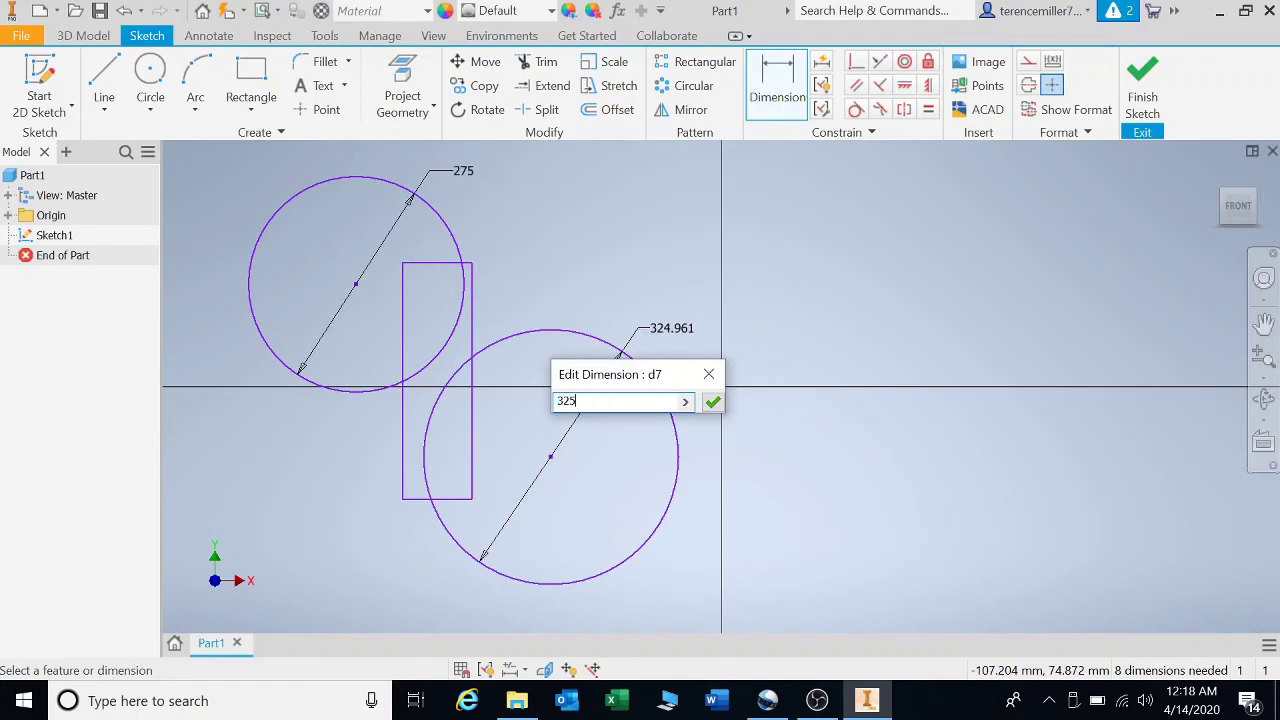
key("Return")
- Dimension the rectangle 300 high and 90 wide
left_click(473, 318)
left_click(555, 378)
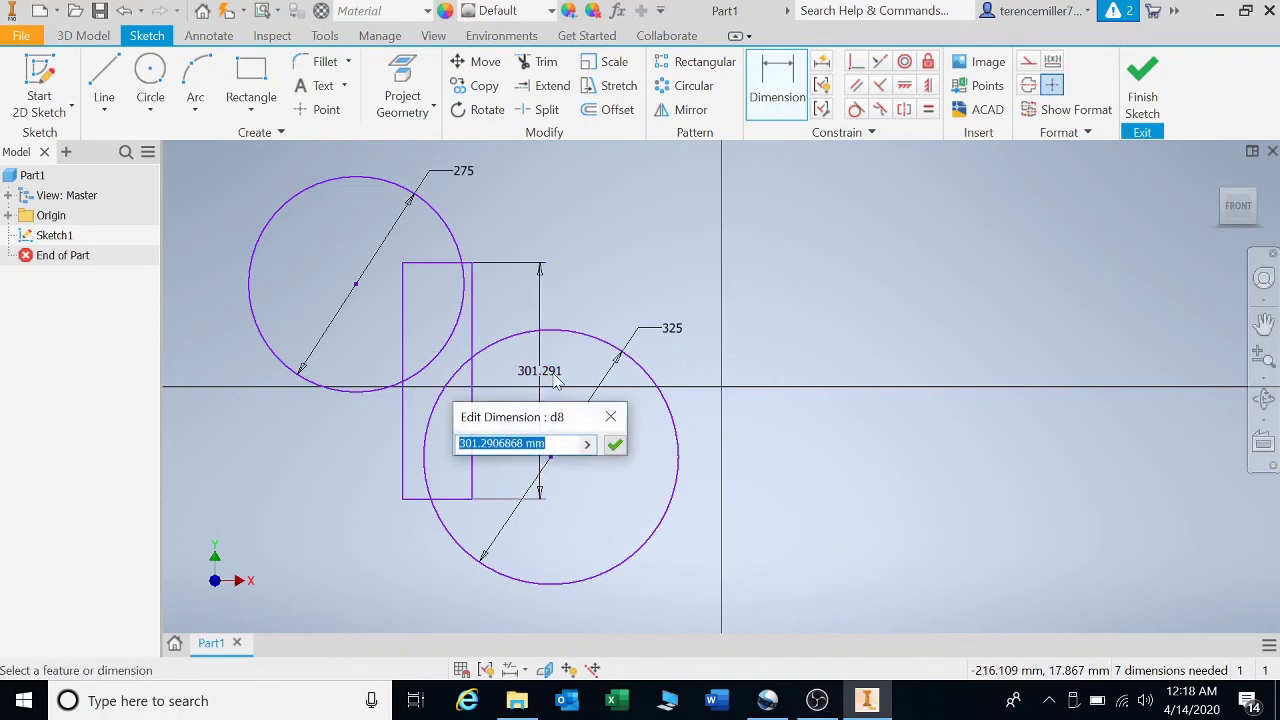
type("300")
key("Return")
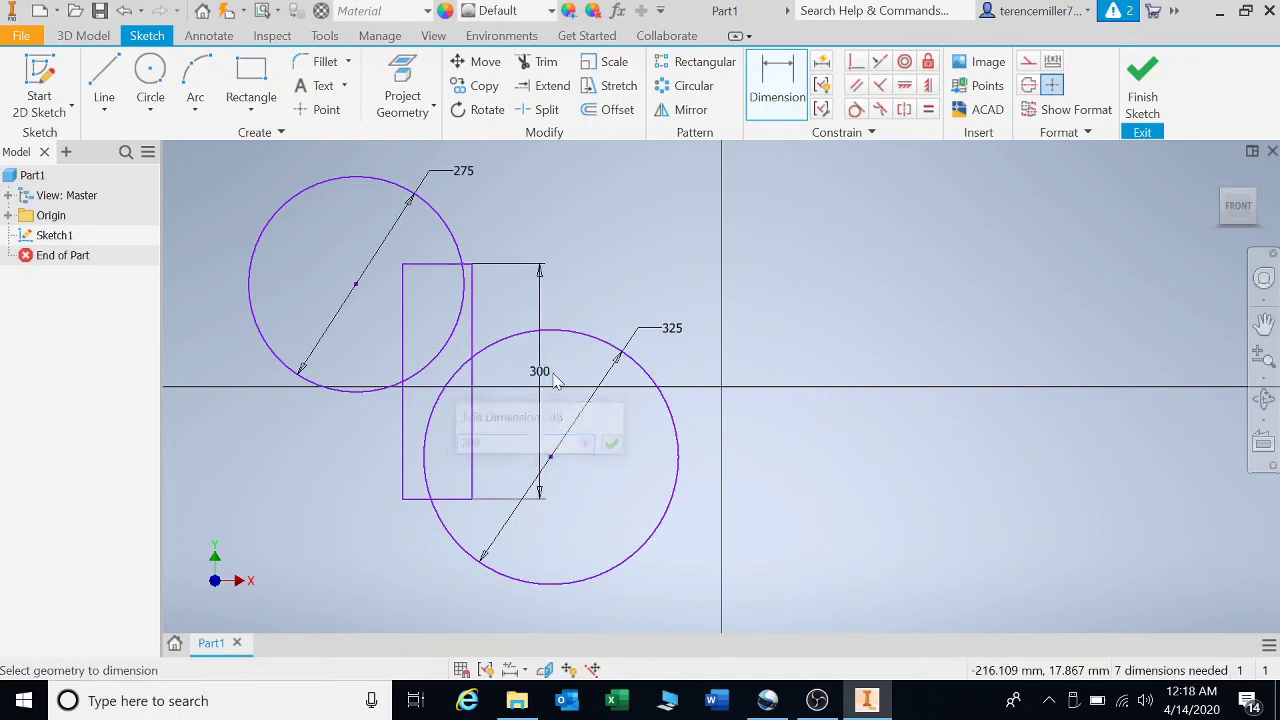
left_click(440, 264)
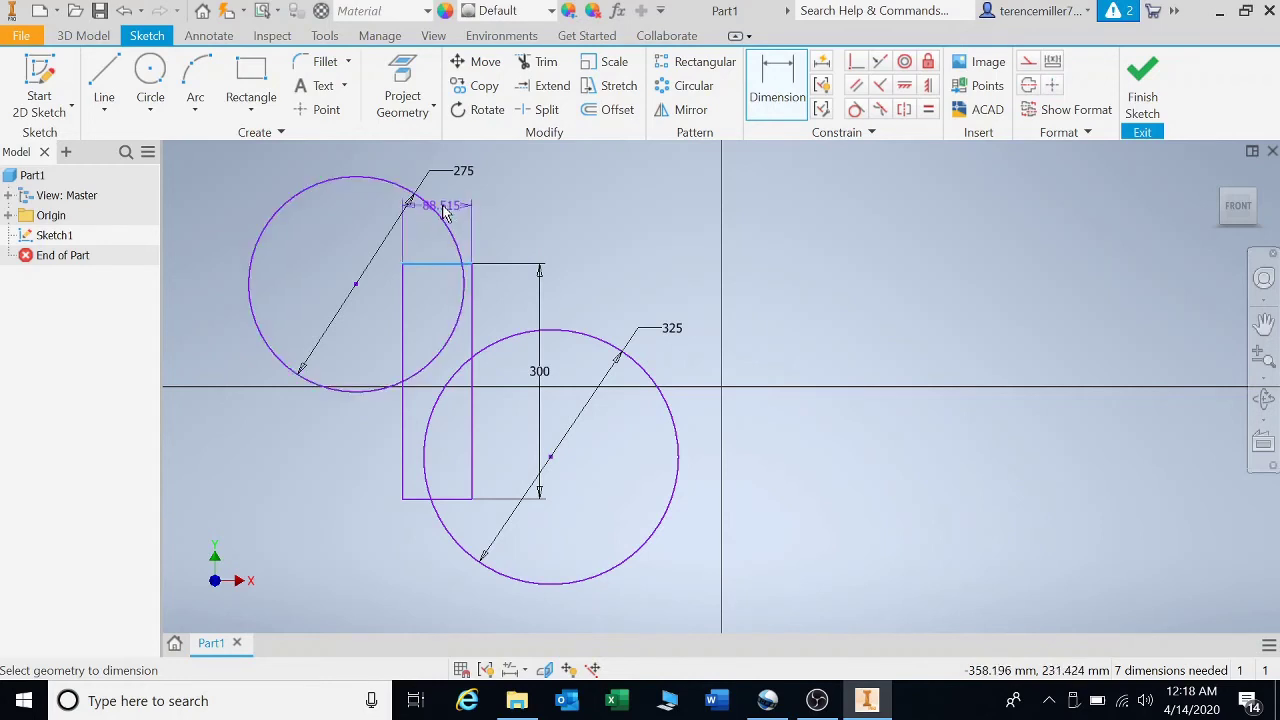
left_click(452, 156)
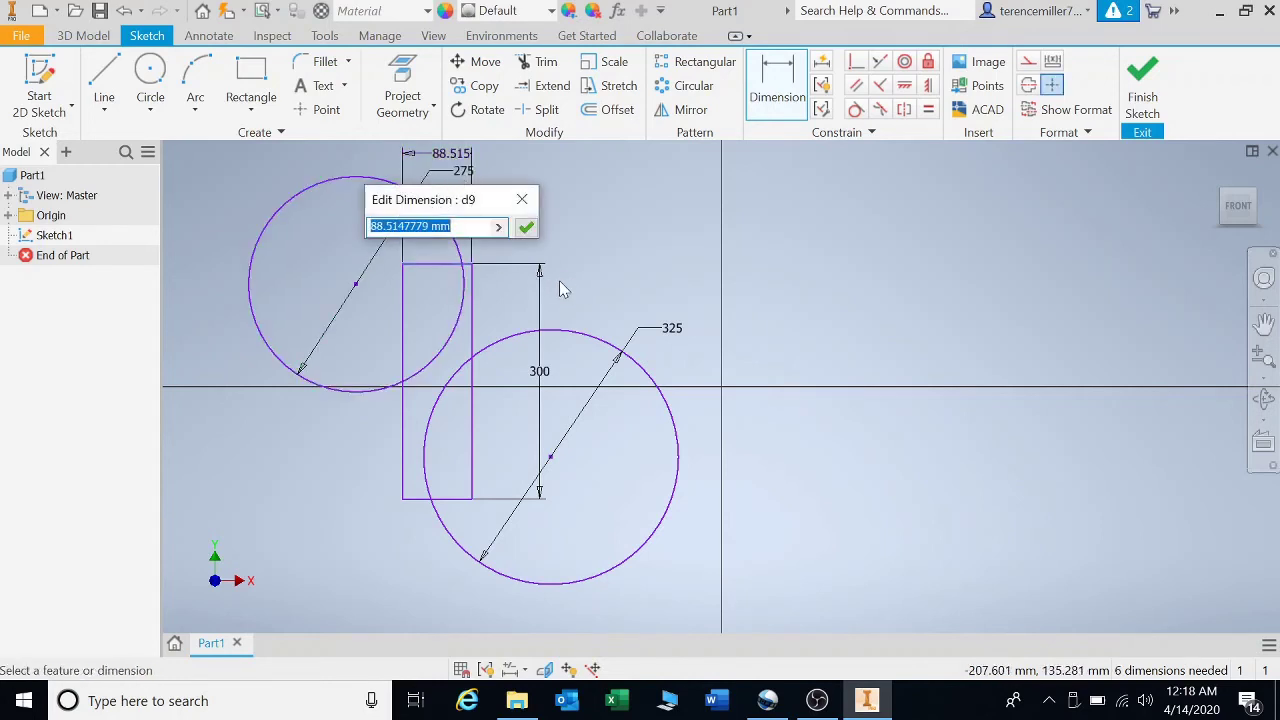
type("90")
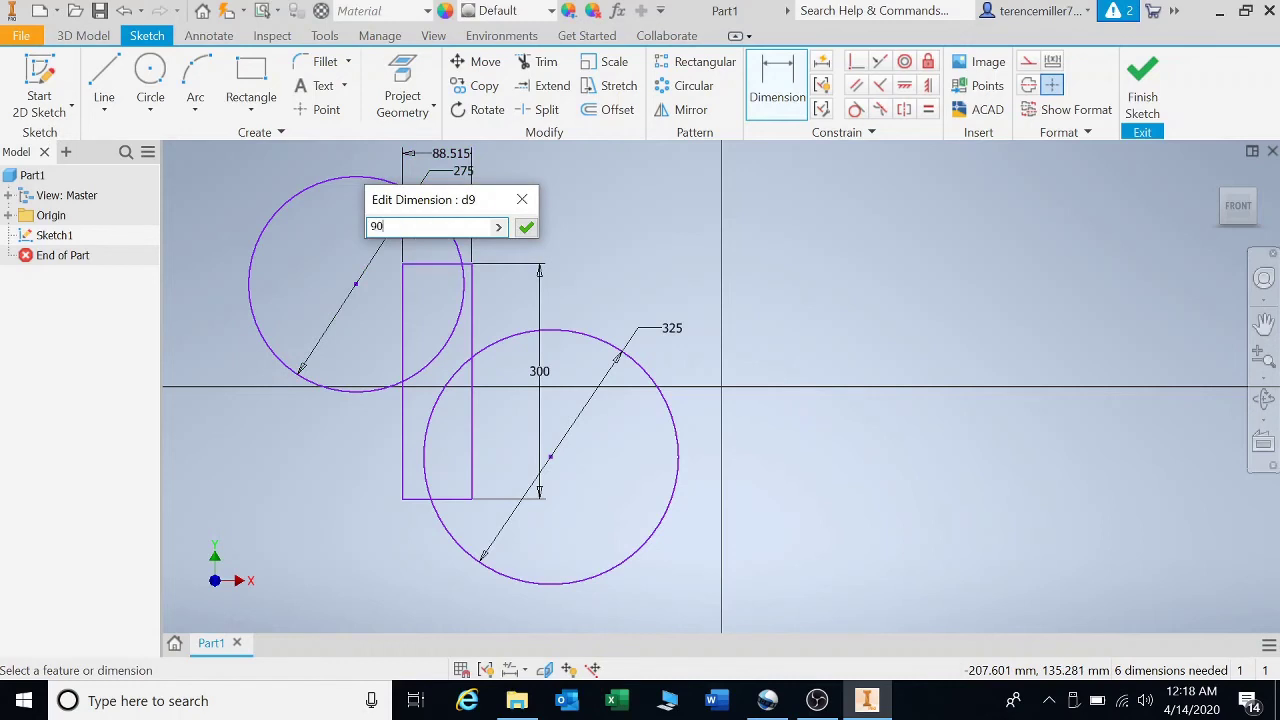
key("Return")
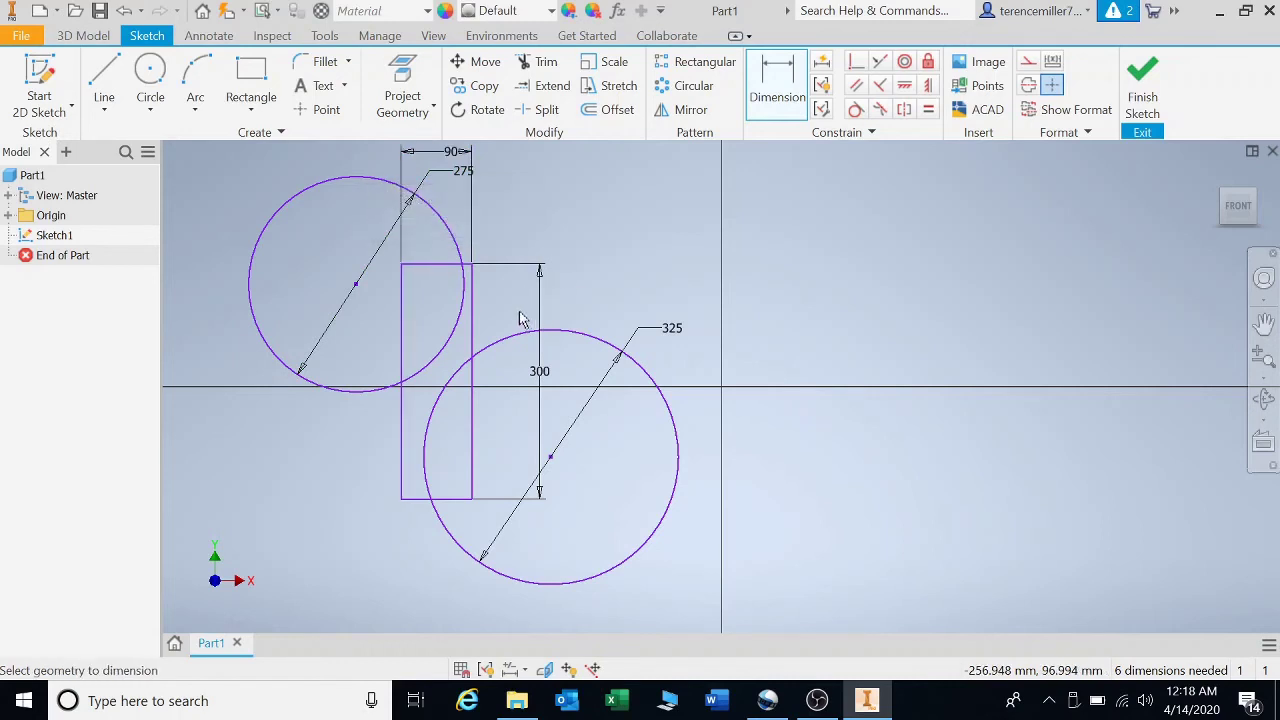
- Trim the left edge and arc inside the upper circle, undoing the last bad trim
left_click(540, 62)
left_click(405, 320)
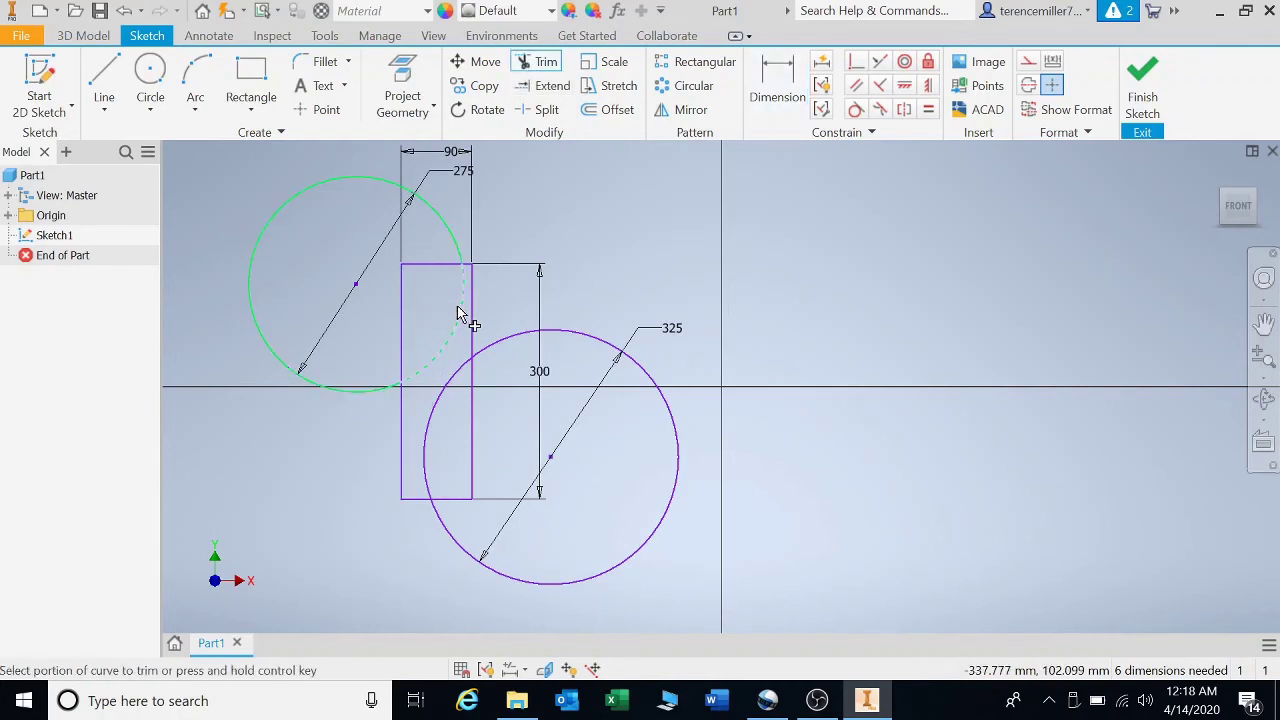
left_click(457, 306)
left_click(403, 305)
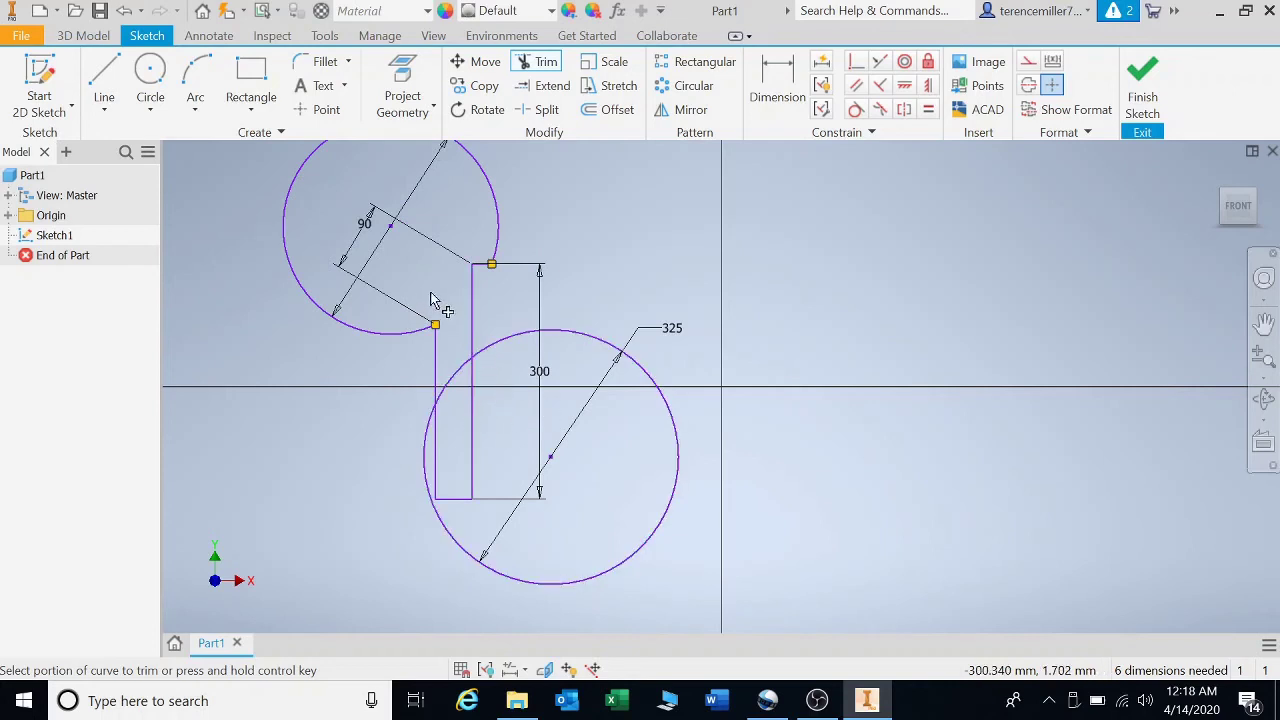
left_click(128, 11)
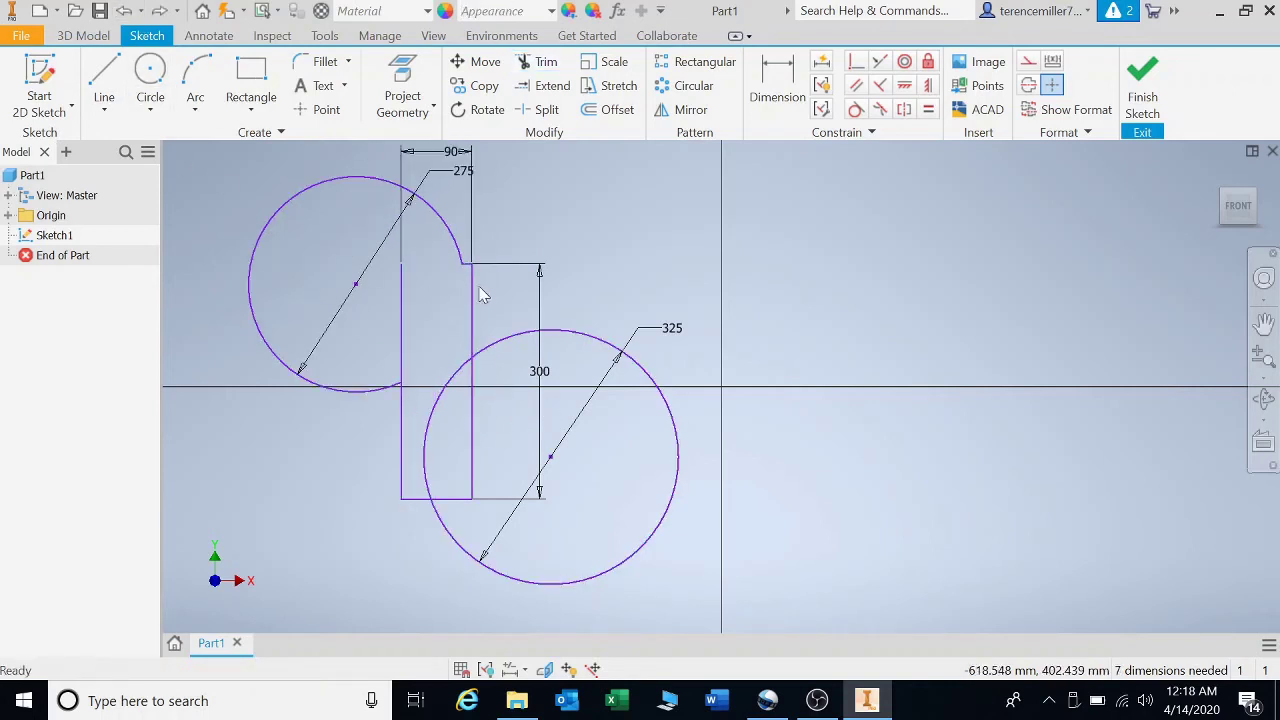
- Add a 90 mm width dimension below the rectangle and delete the top 90 dimension
left_click(777, 90)
left_click(400, 443)
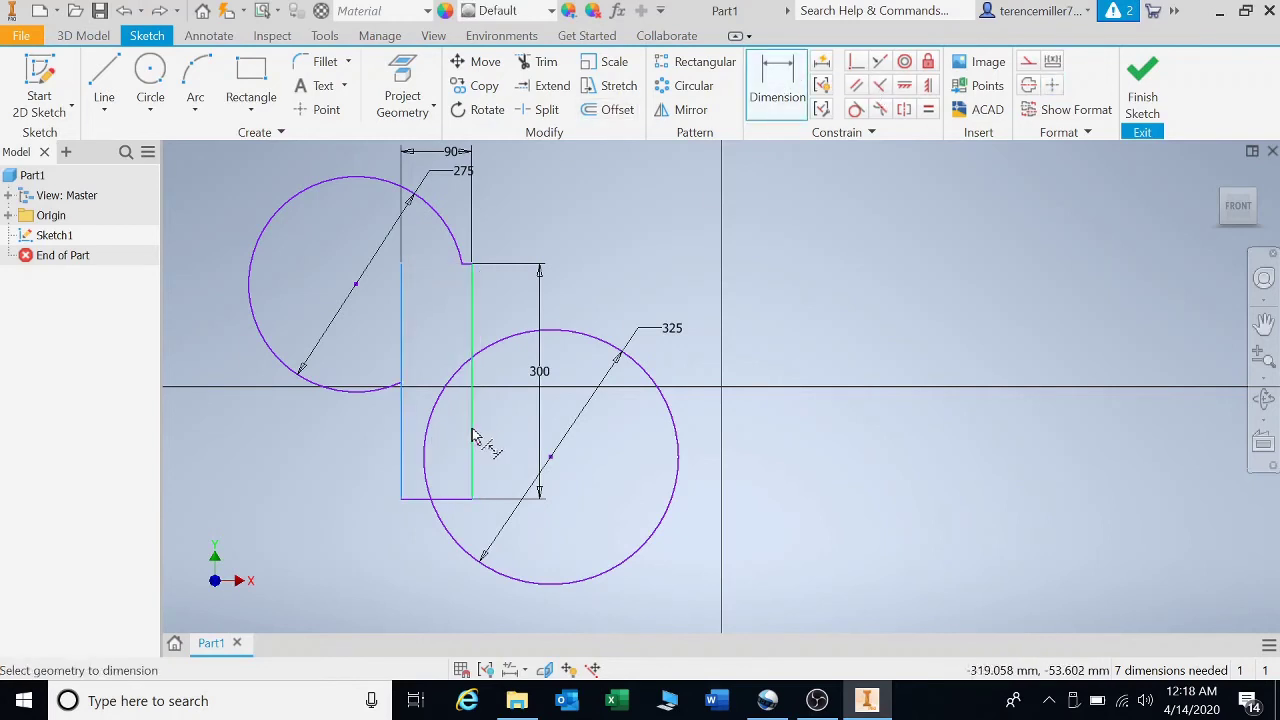
left_click(472, 445)
left_click(436, 594)
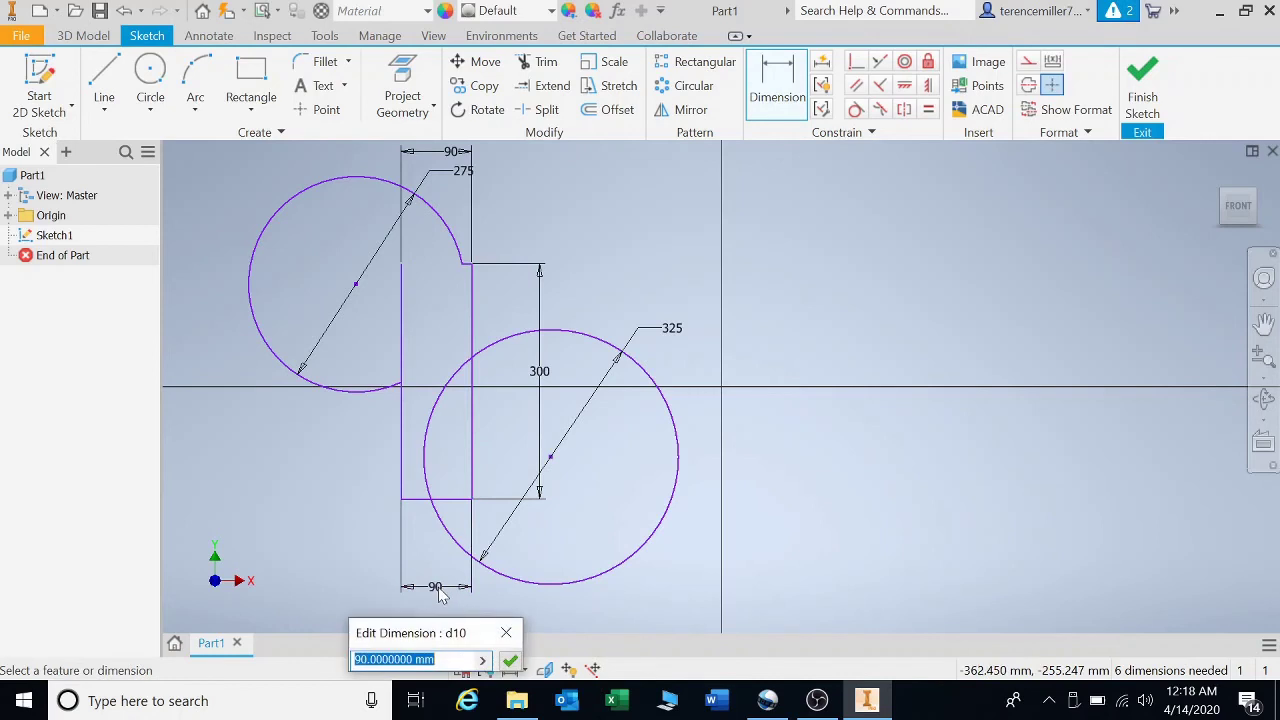
left_click(510, 663)
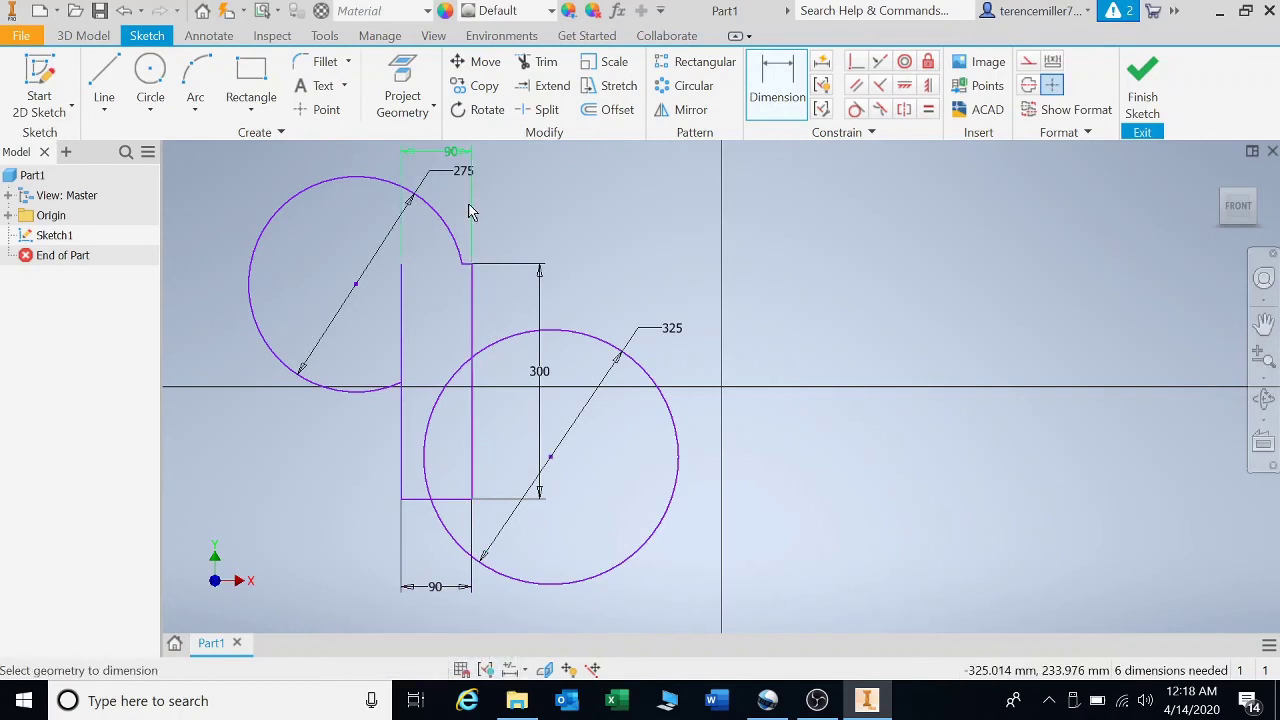
key("Escape")
left_click(449, 152)
key("Delete")
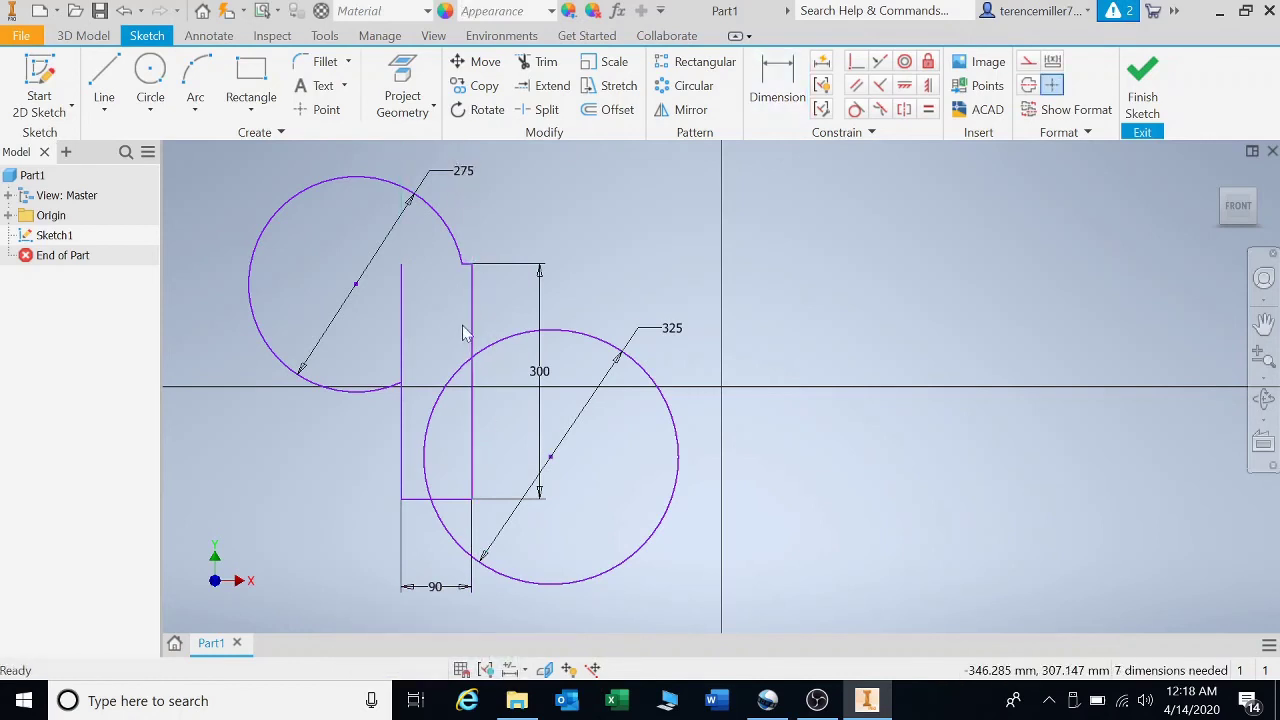
- Trim the remaining left line, lower circle arc and right line segments inside the shape
left_click(538, 66)
left_click(406, 288)
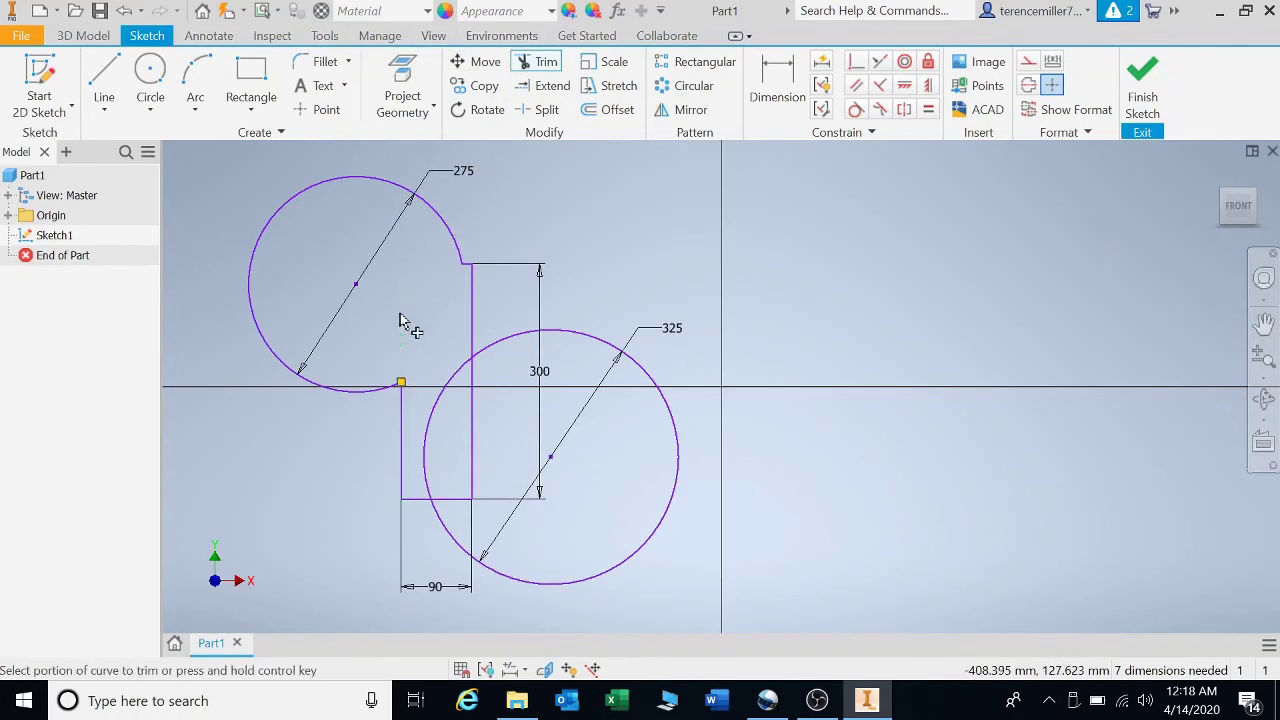
left_click(428, 434)
left_click(478, 455)
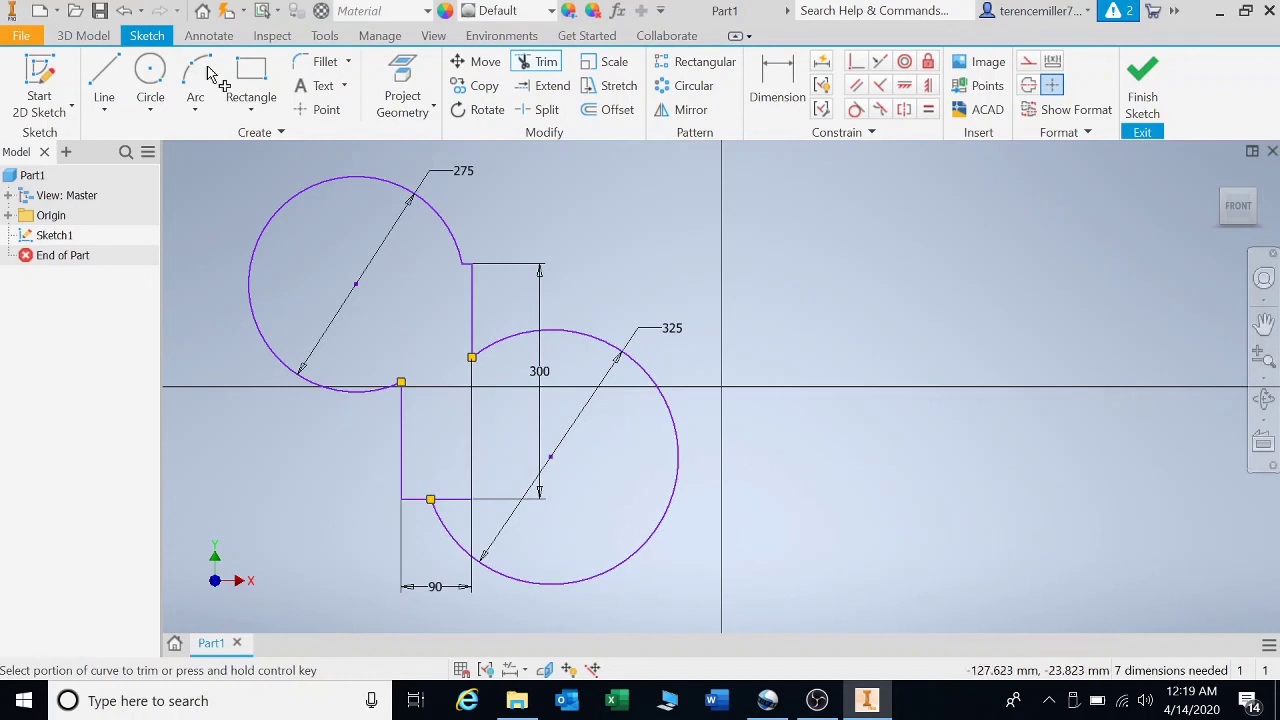
- Draw a vertical line from above to below the shape, right of the 325 circle
left_click(104, 82)
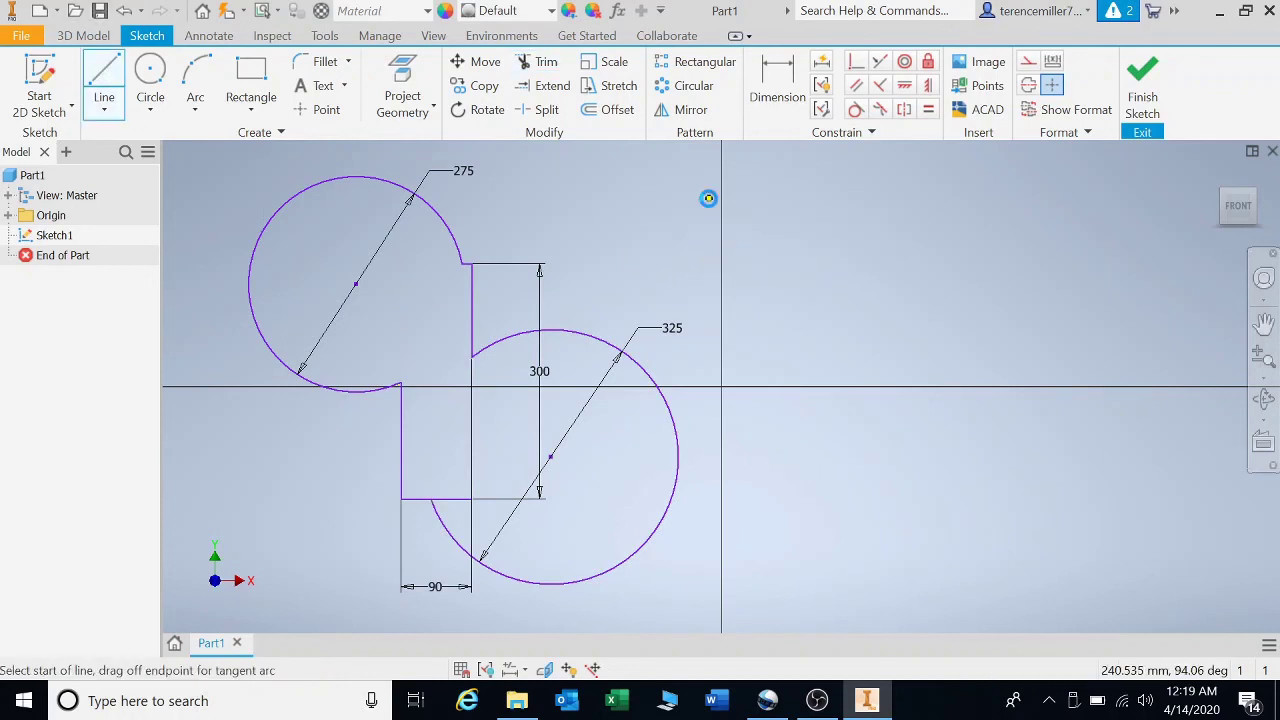
left_click(708, 200)
left_click(709, 561)
key("Escape")
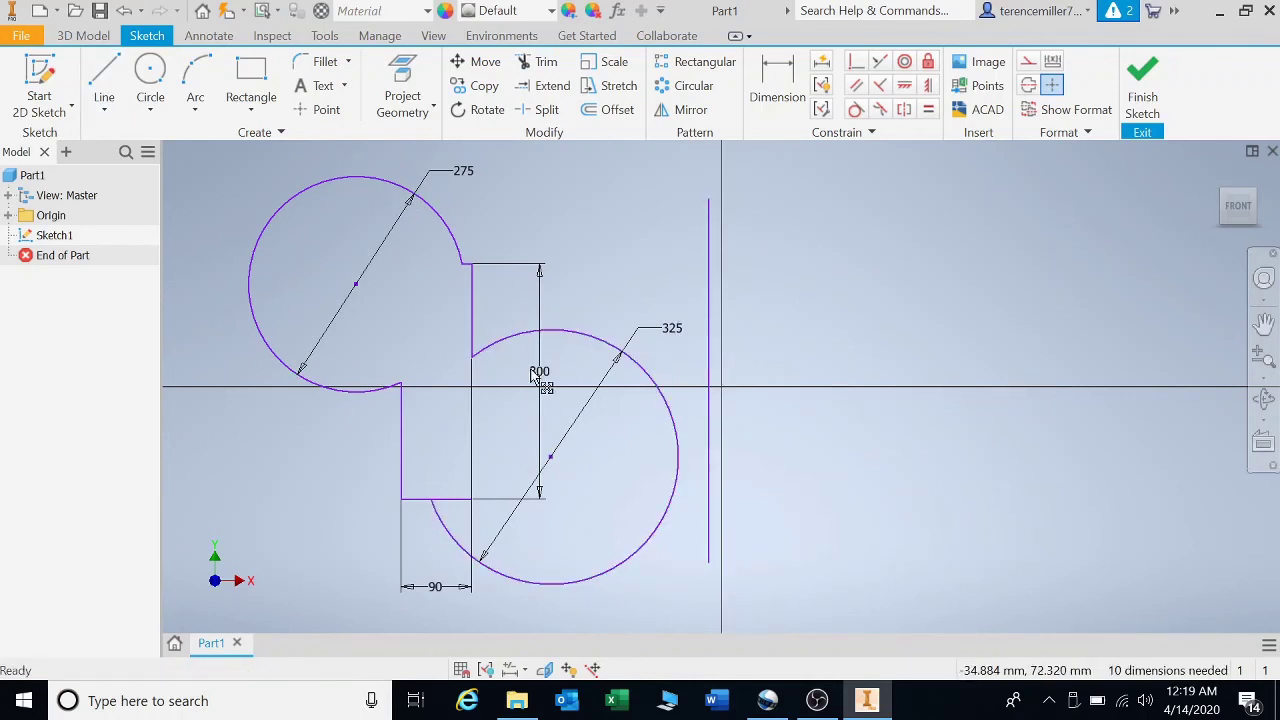
- Attempt a mirror of the outline across the vertical line, then close the command
left_click(690, 112)
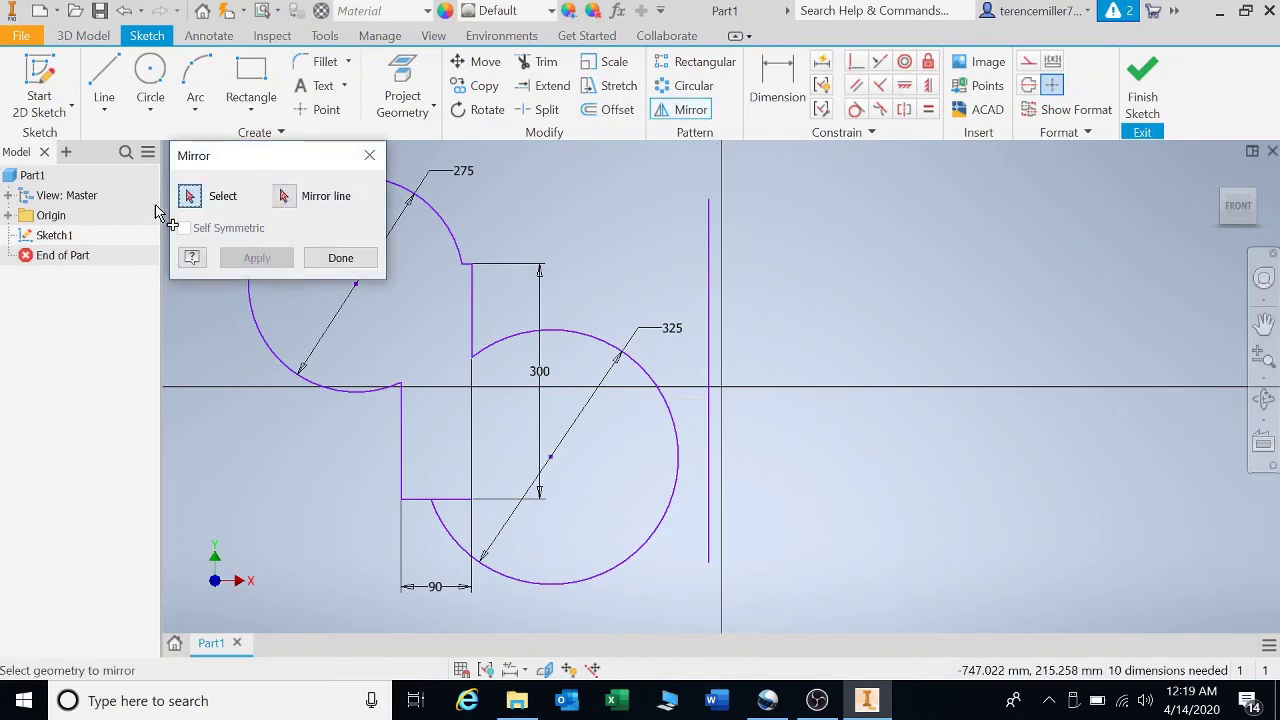
left_click_drag(250, 152, 21, 195)
mouse_move(229, 163)
left_mouse_down()
mouse_move(606, 463)
mouse_move(666, 611)
mouse_move(697, 614)
left_mouse_up()
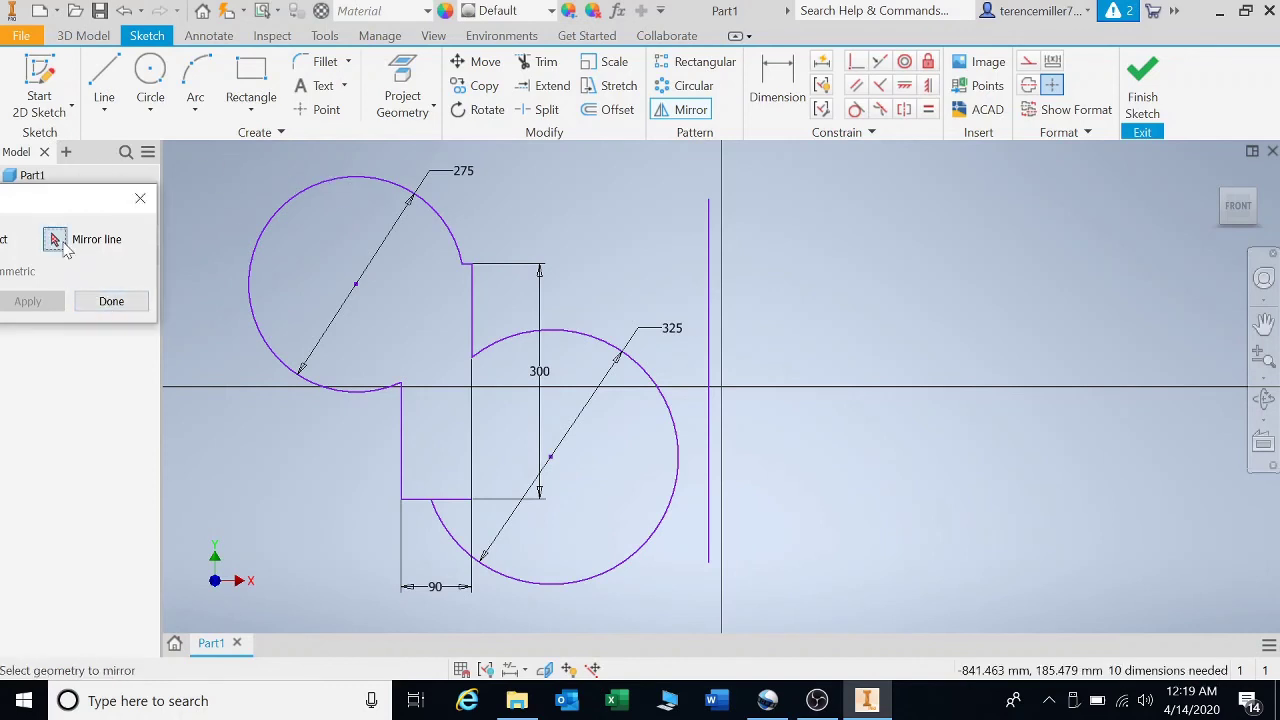
left_click_drag(97, 199, 500, 171)
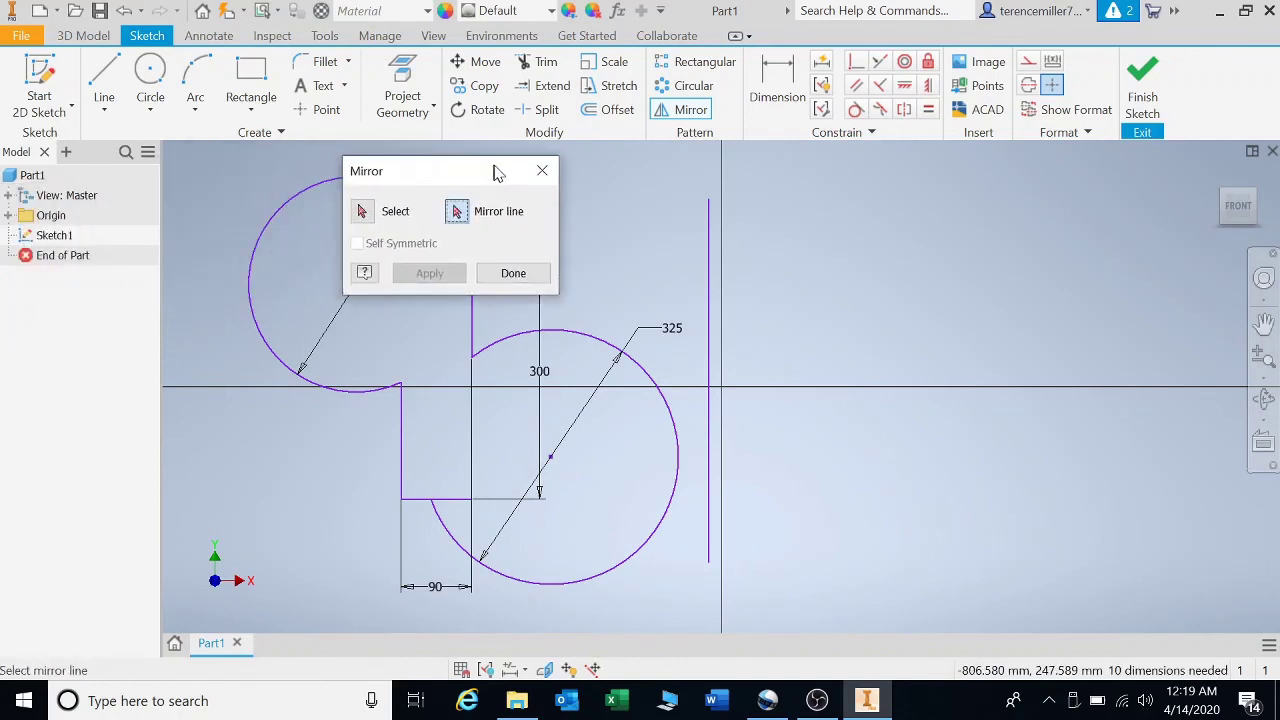
left_click(709, 441)
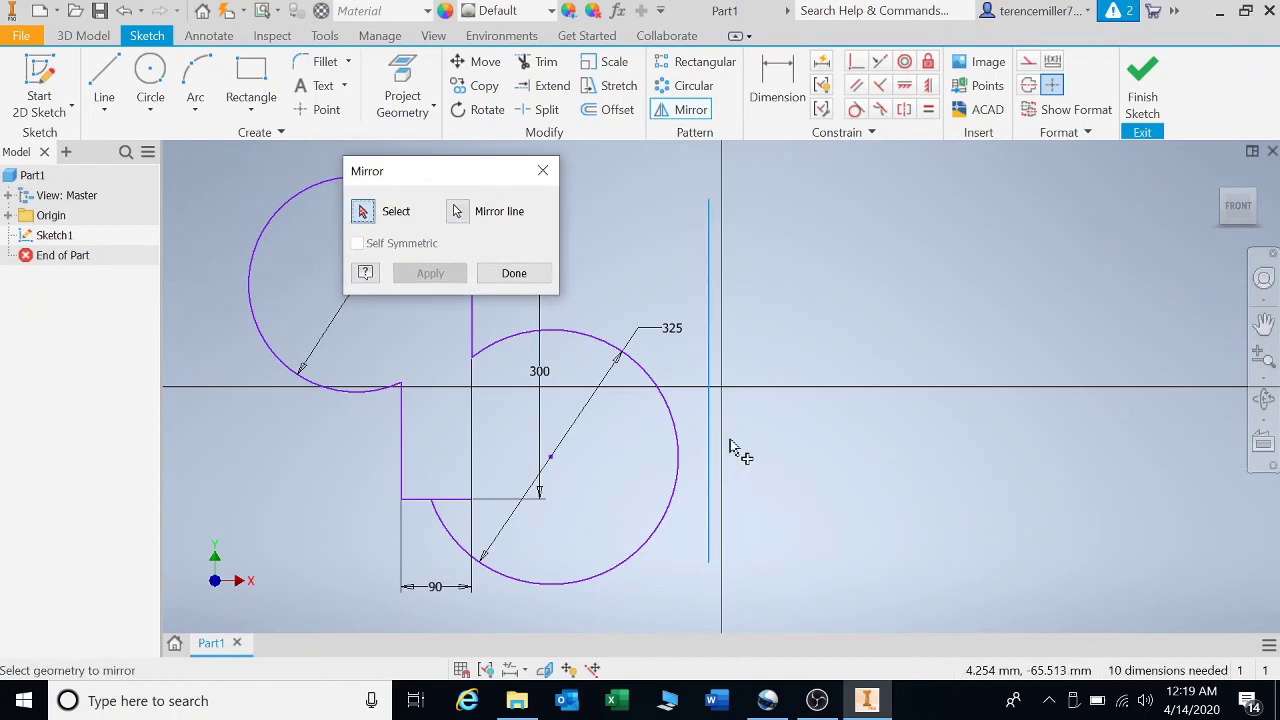
left_click(515, 273)
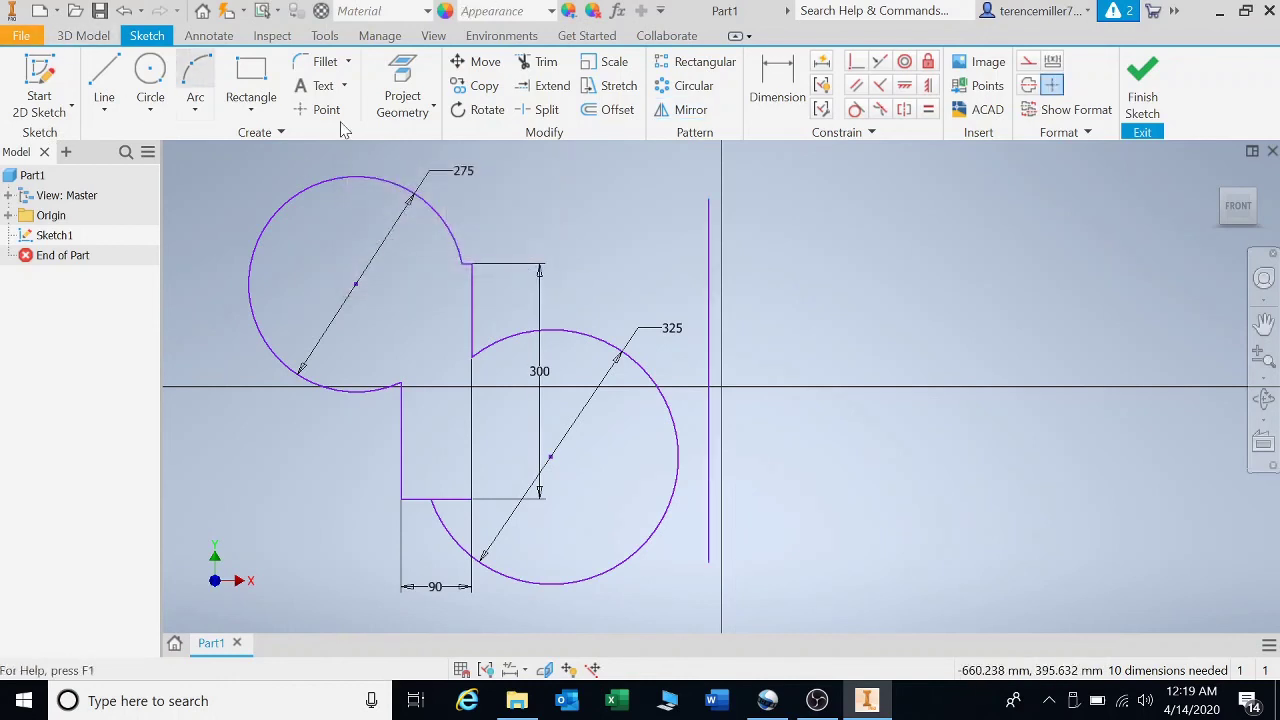
- Mirror the whole outline across the vertical line to create the right-side copy
left_click(684, 110)
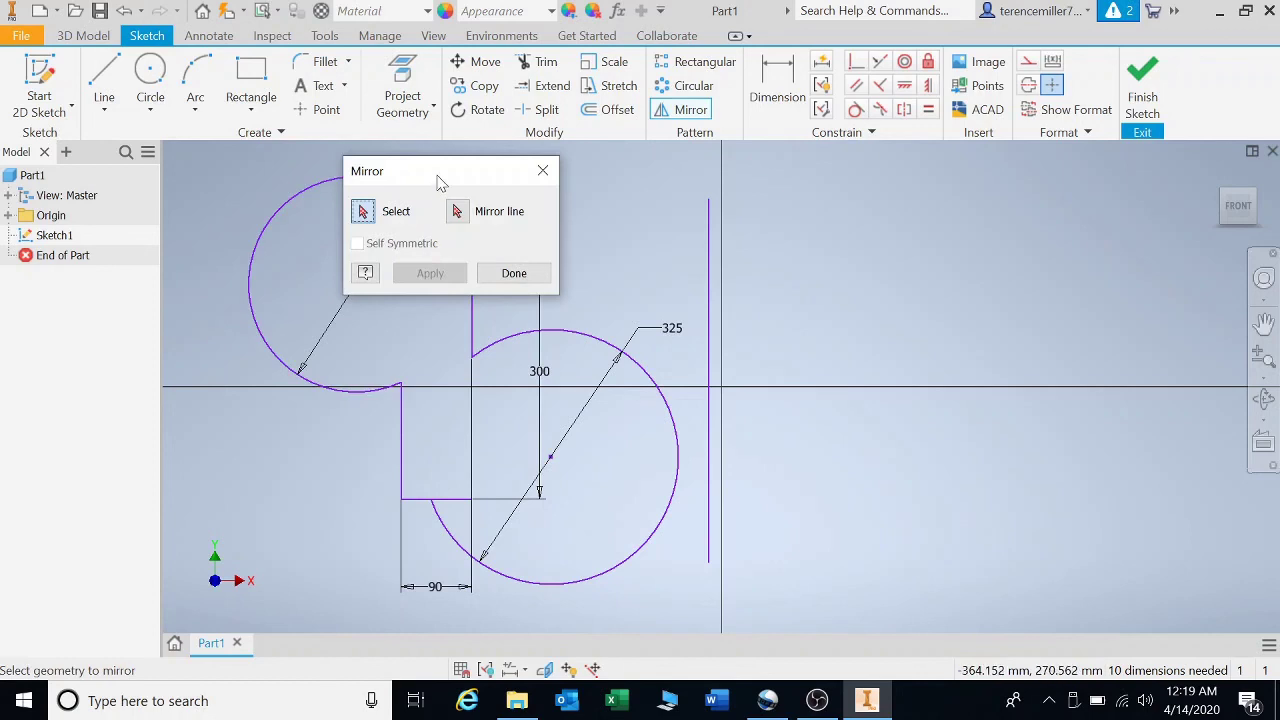
left_click_drag(427, 181, 95, 147)
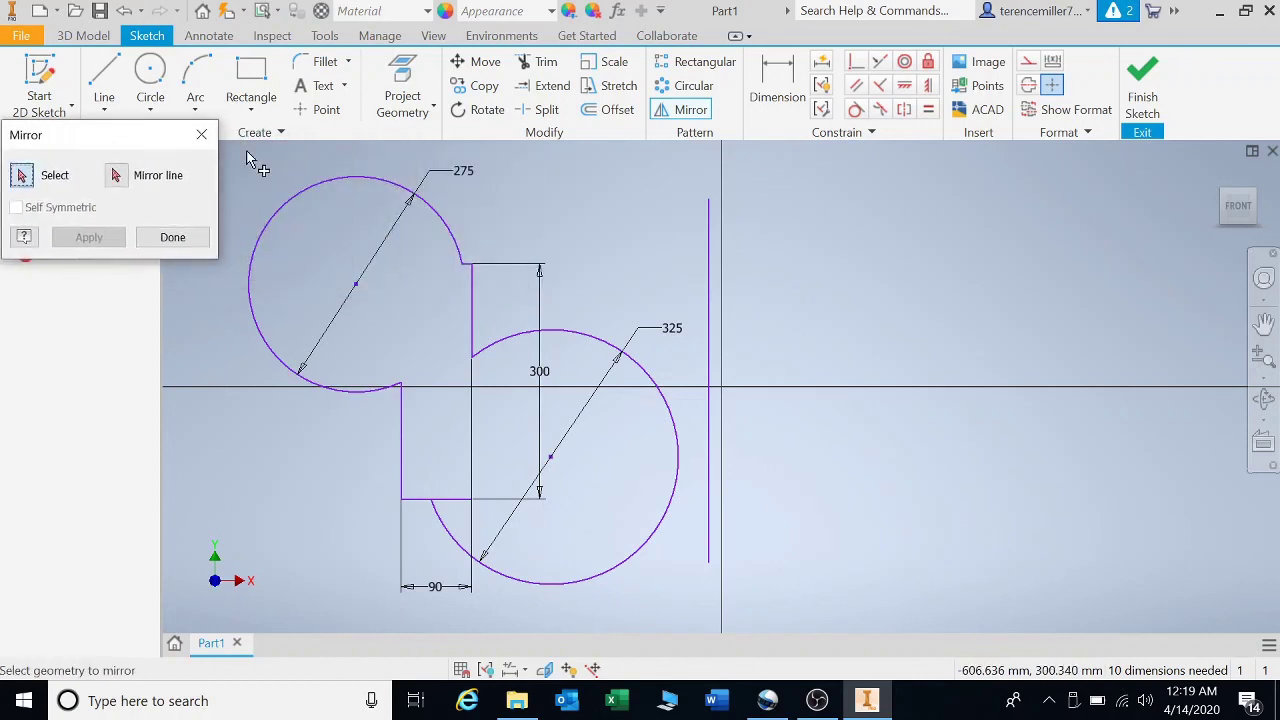
mouse_move(250, 160)
left_mouse_down()
mouse_move(543, 560)
mouse_move(697, 620)
left_mouse_up()
left_click(145, 177)
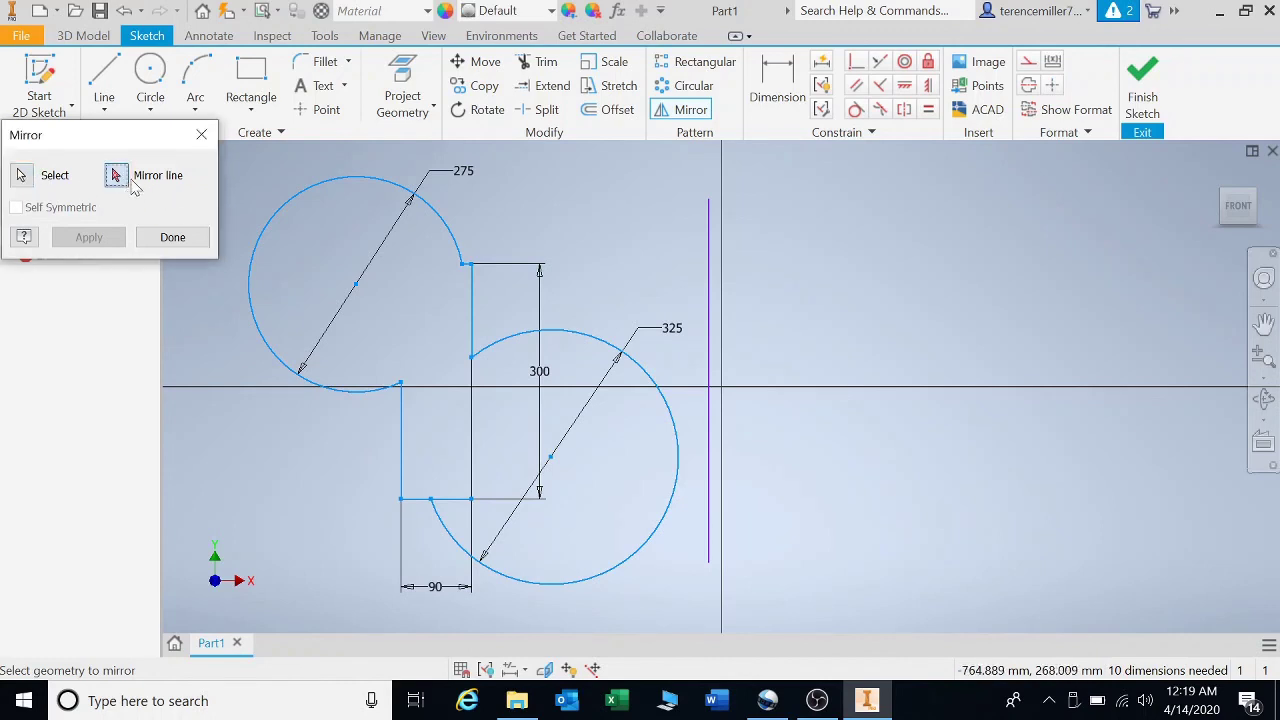
left_click(710, 268)
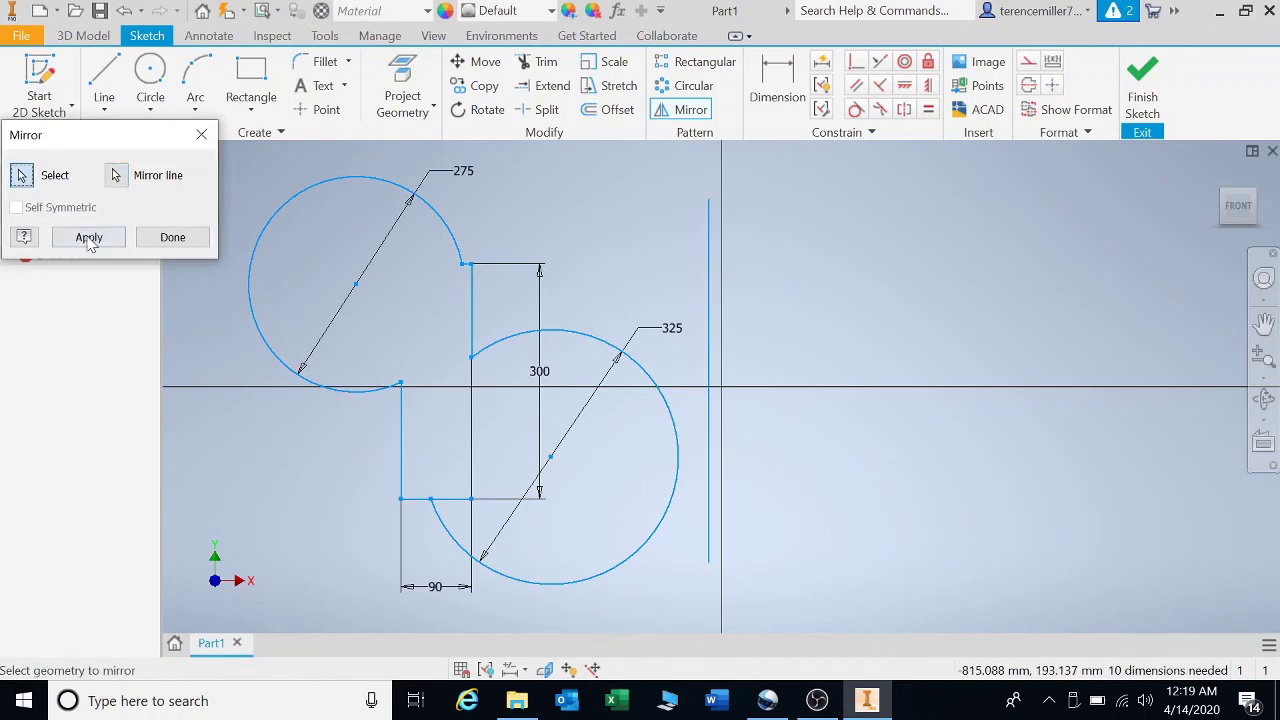
left_click(88, 237)
left_click(173, 240)
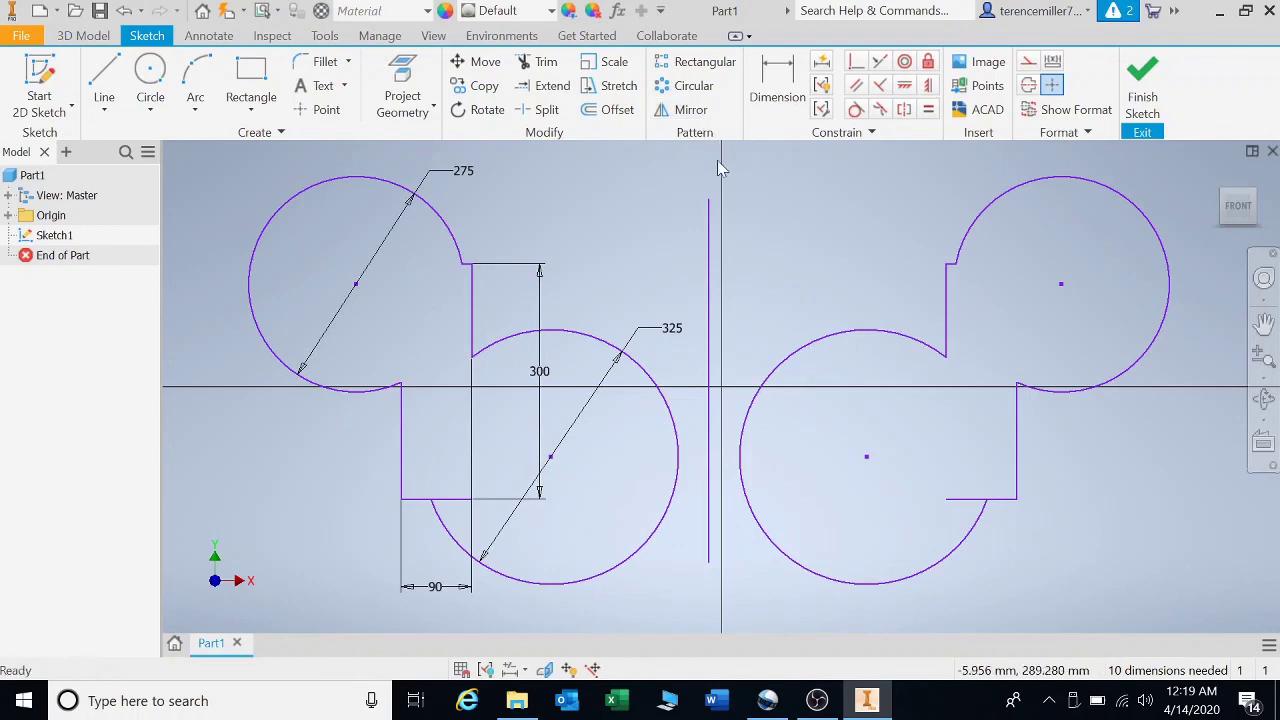
middle_click_drag(717, 160, 775, 222, "shift")
- Extrude both outlines together by 10 mm, then check Front and Home views
key("e")
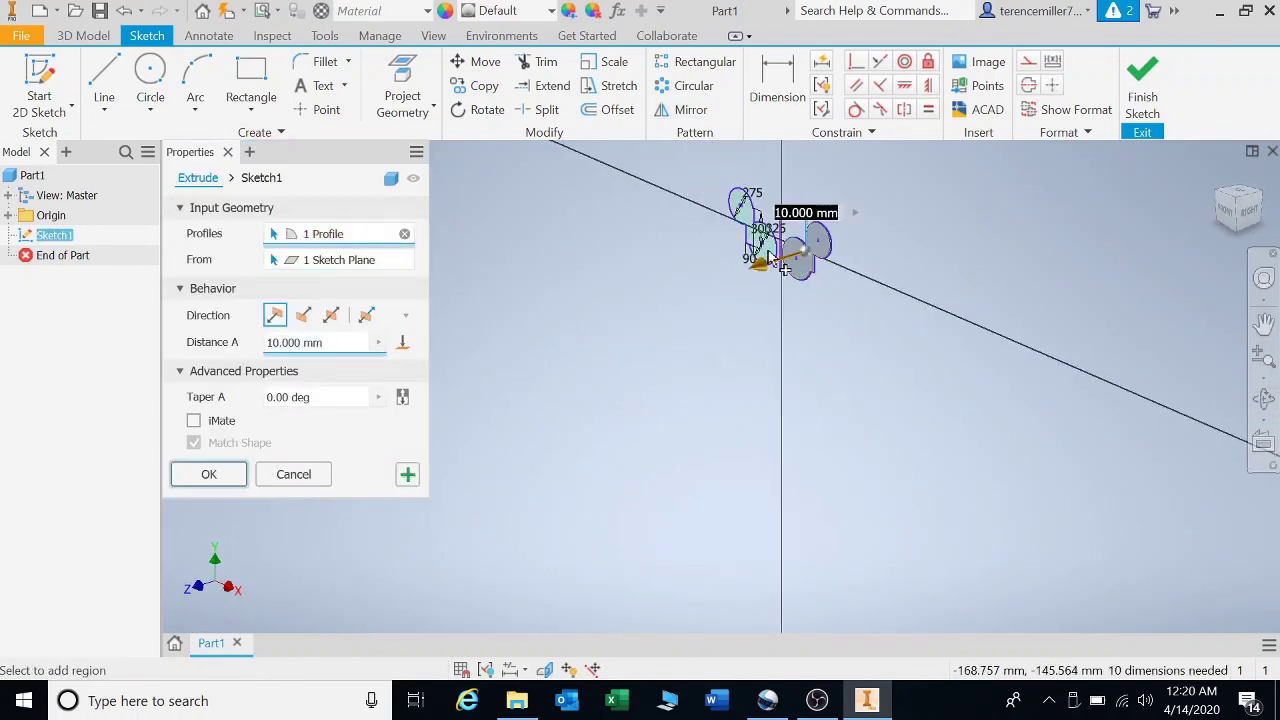
left_click(770, 256)
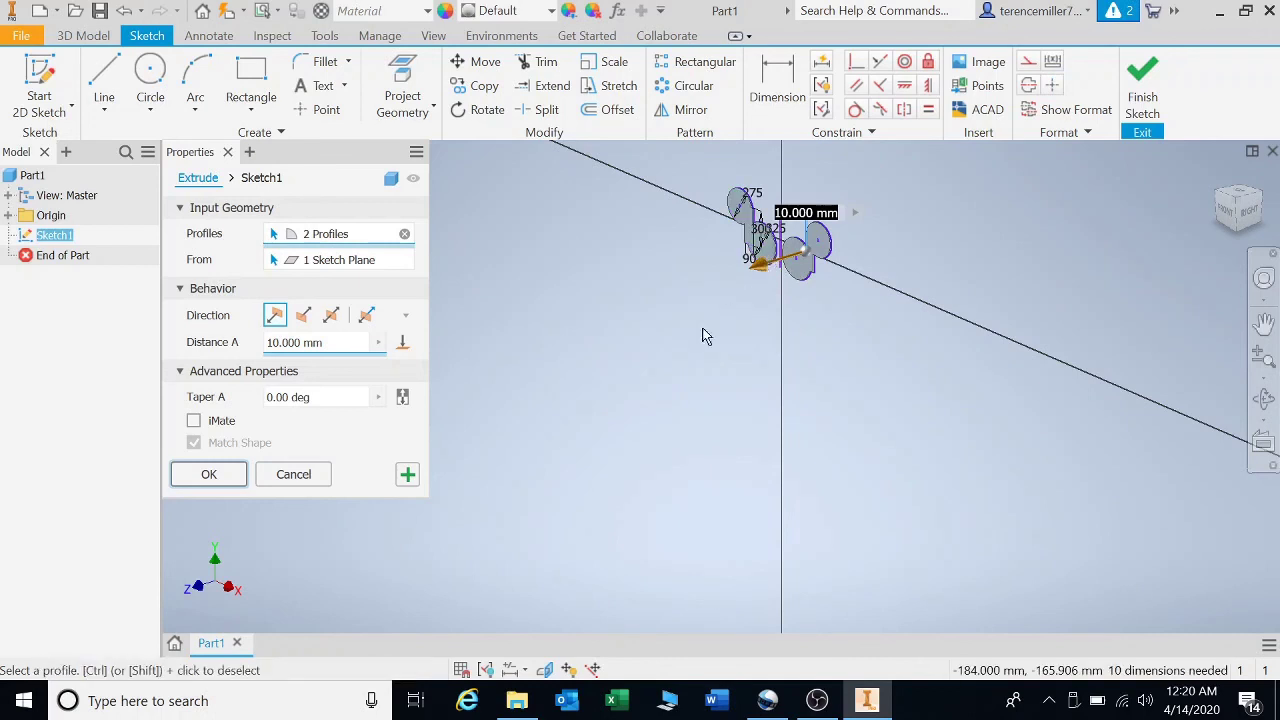
left_click(207, 475)
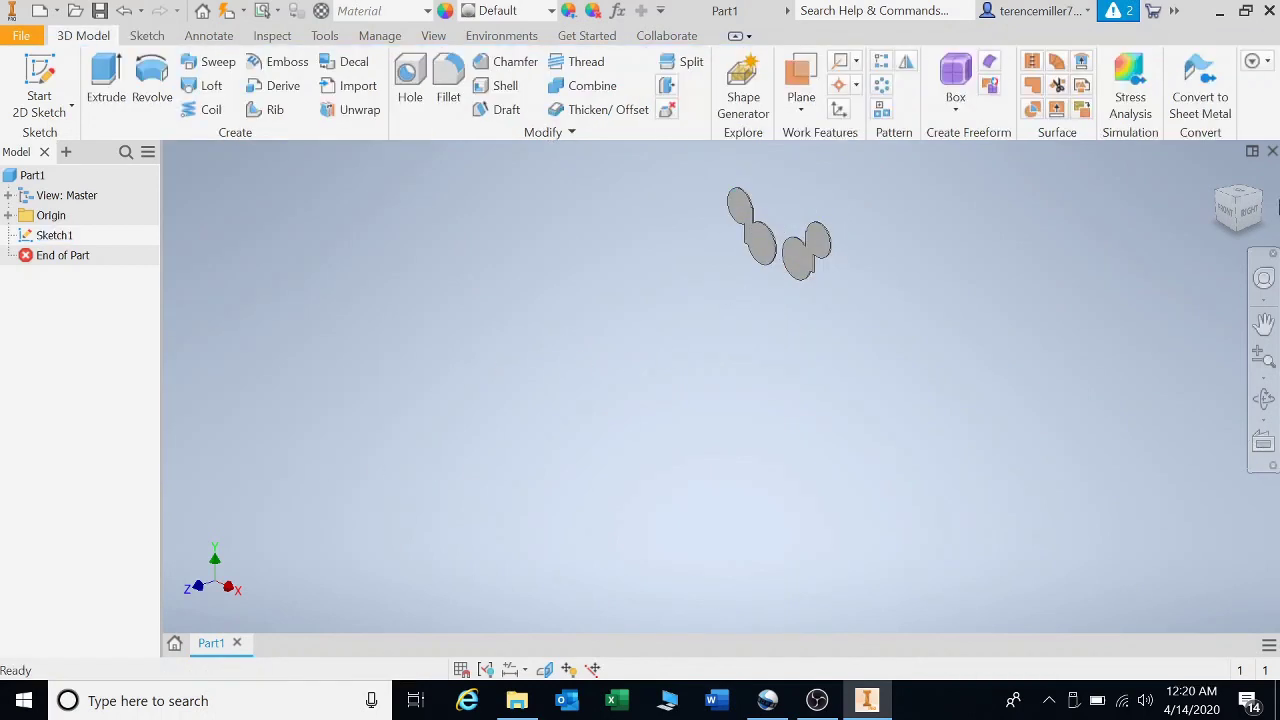
left_click(1226, 211)
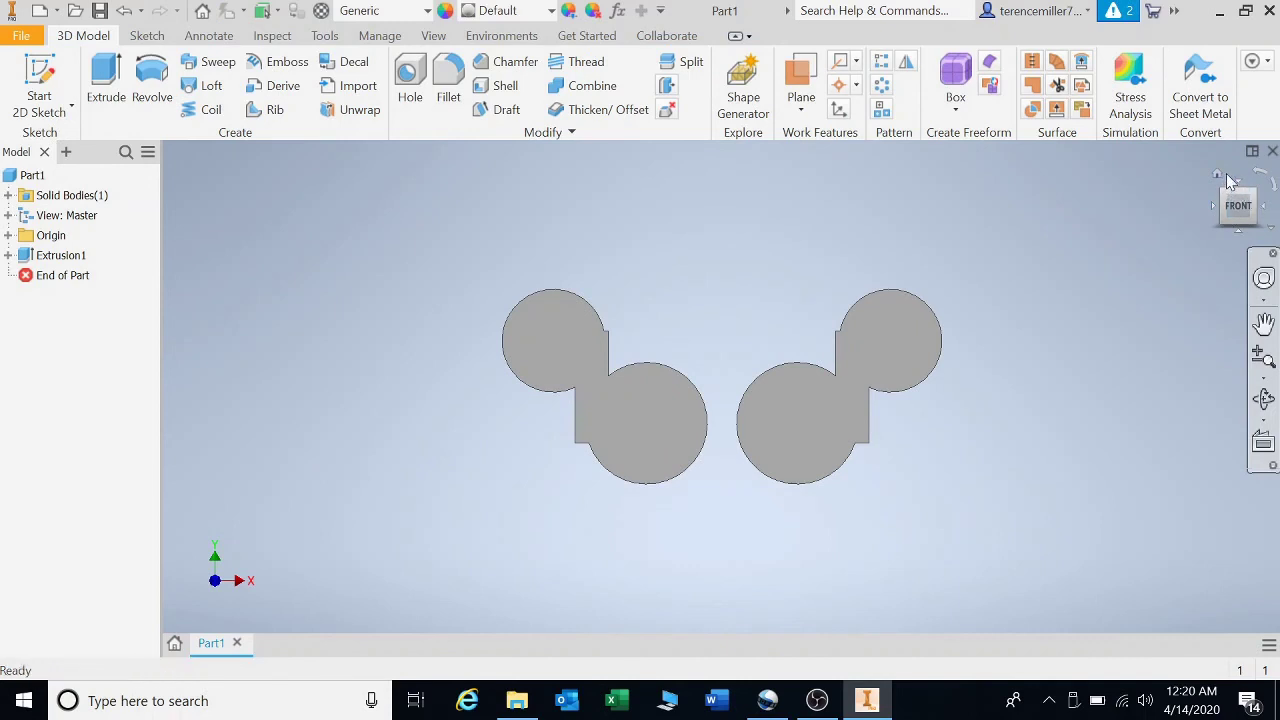
left_click(1218, 176)
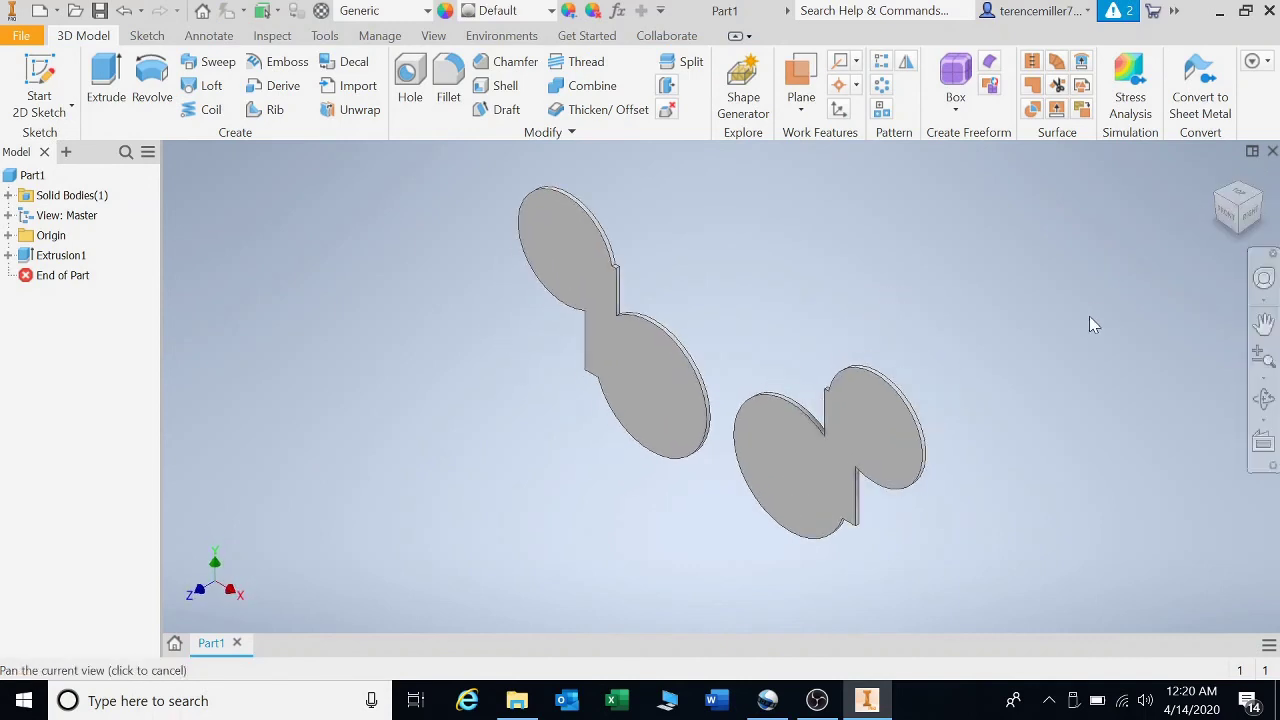